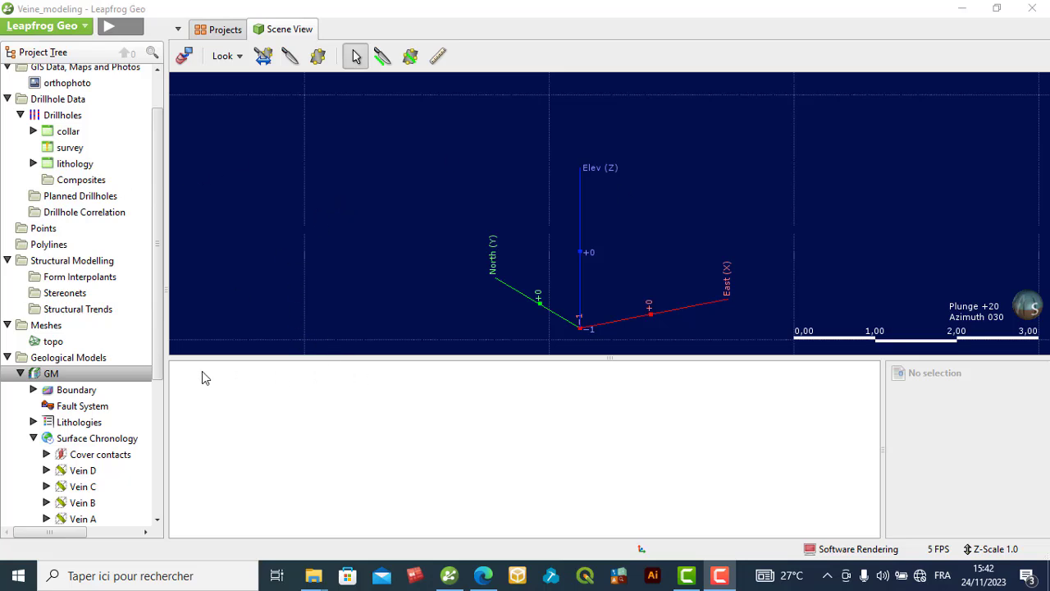
Step: Display the GM geological model in the 3D scene and inspect it up close
drag(107, 373, 371, 300)
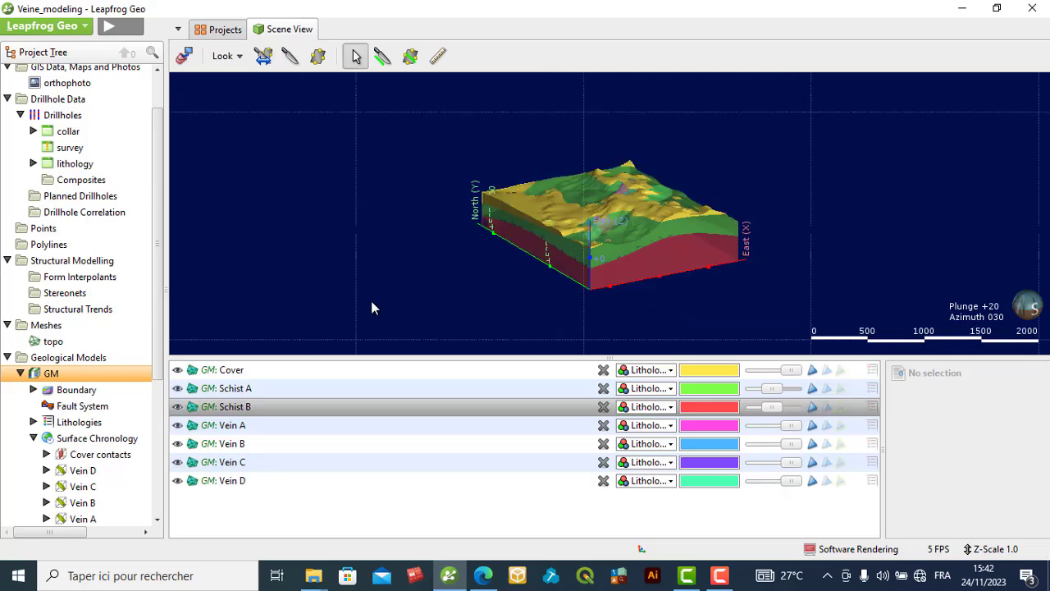
scroll(548, 239, up, 2)
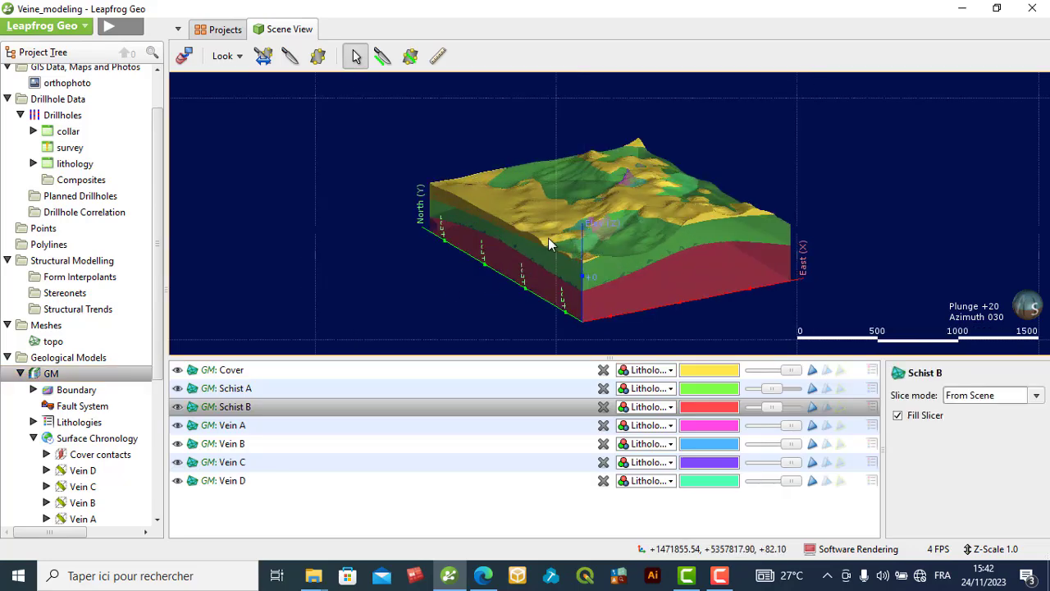
scroll(628, 227, up, 2)
drag(624, 246, 600, 291)
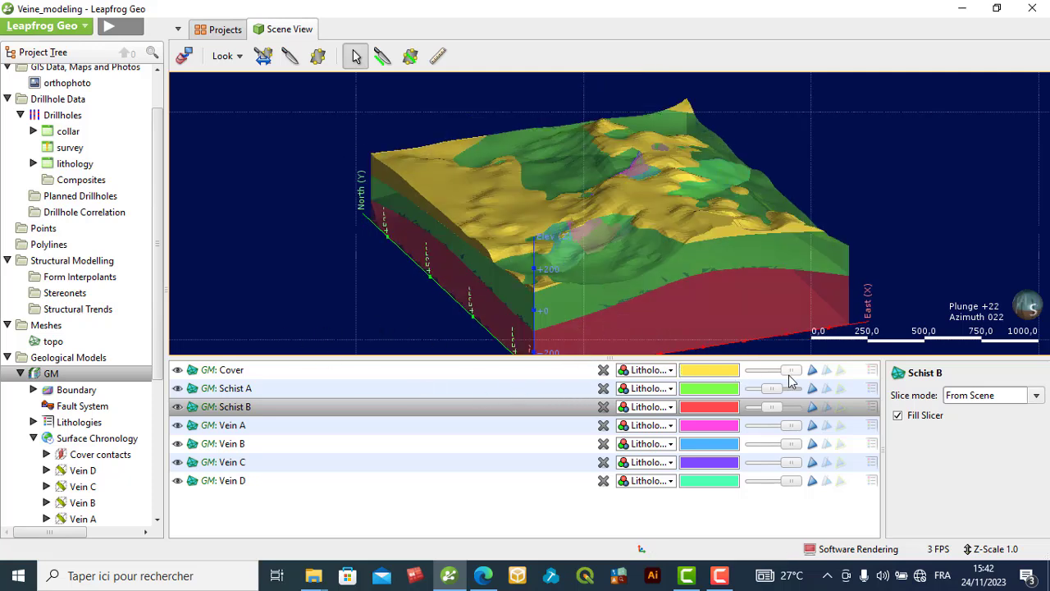
Step: Make the Cover, Schist A and Schist B volumes fully transparent and inspect the four veins from a steeper angle
drag(790, 370, 751, 374)
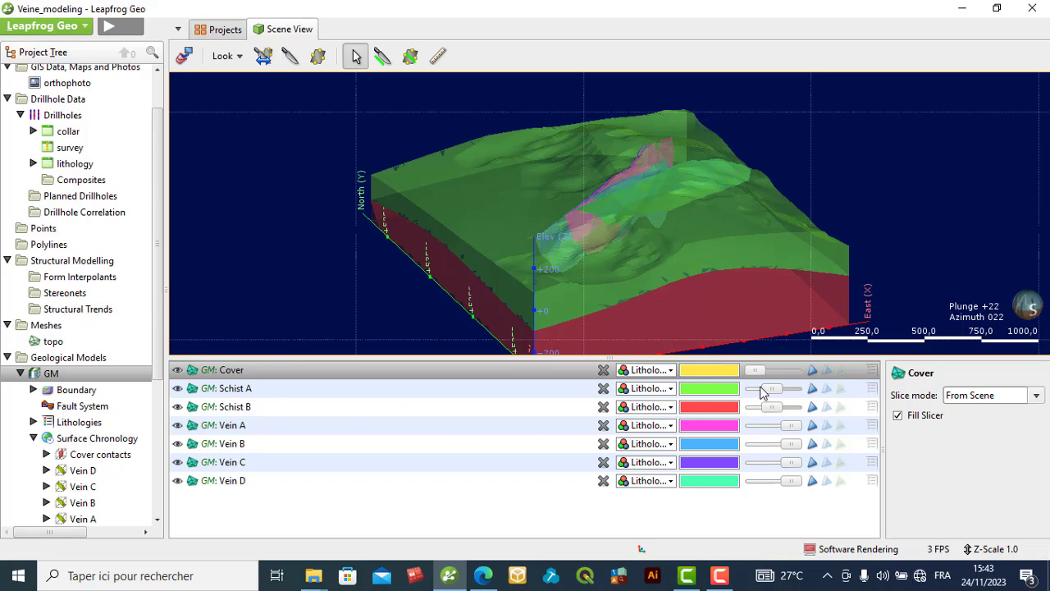
drag(769, 388, 753, 388)
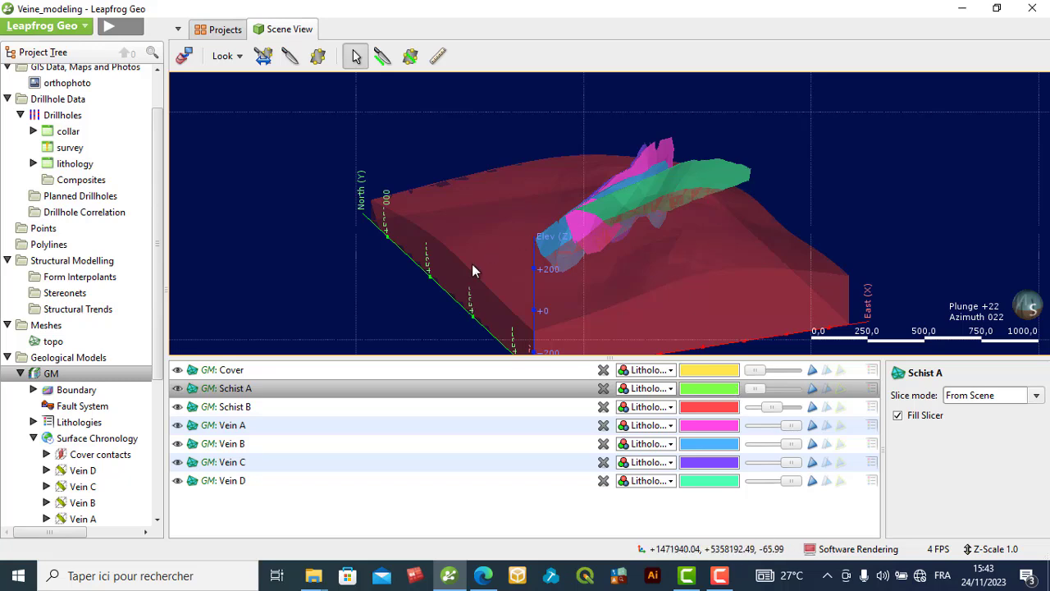
drag(771, 407, 730, 404)
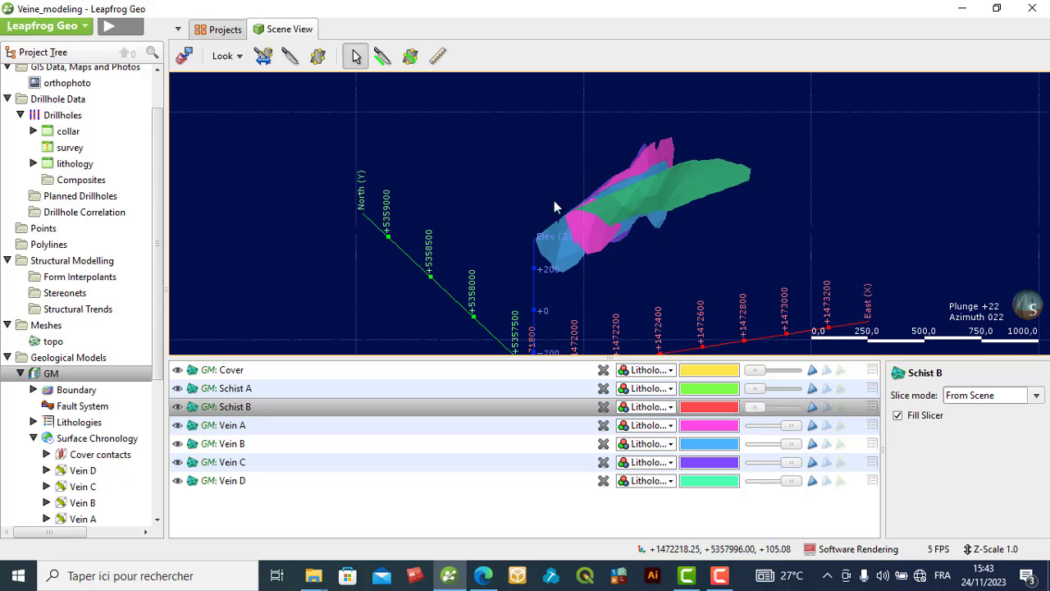
drag(529, 220, 617, 272)
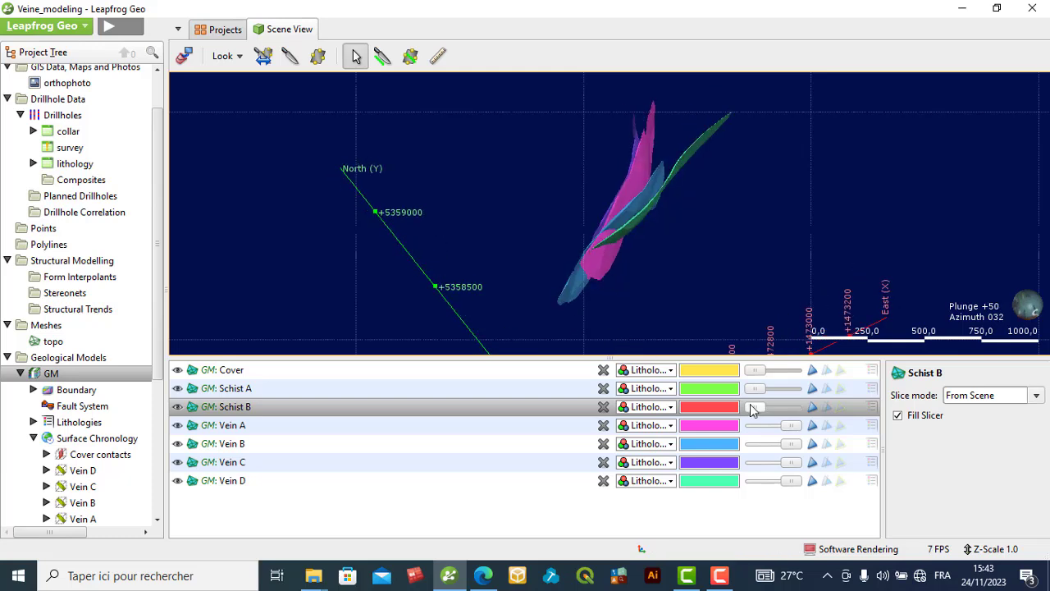
Step: Restore full opacity to Schist B, Schist A and Cover, and inspect the complete model from the side
drag(755, 408, 798, 422)
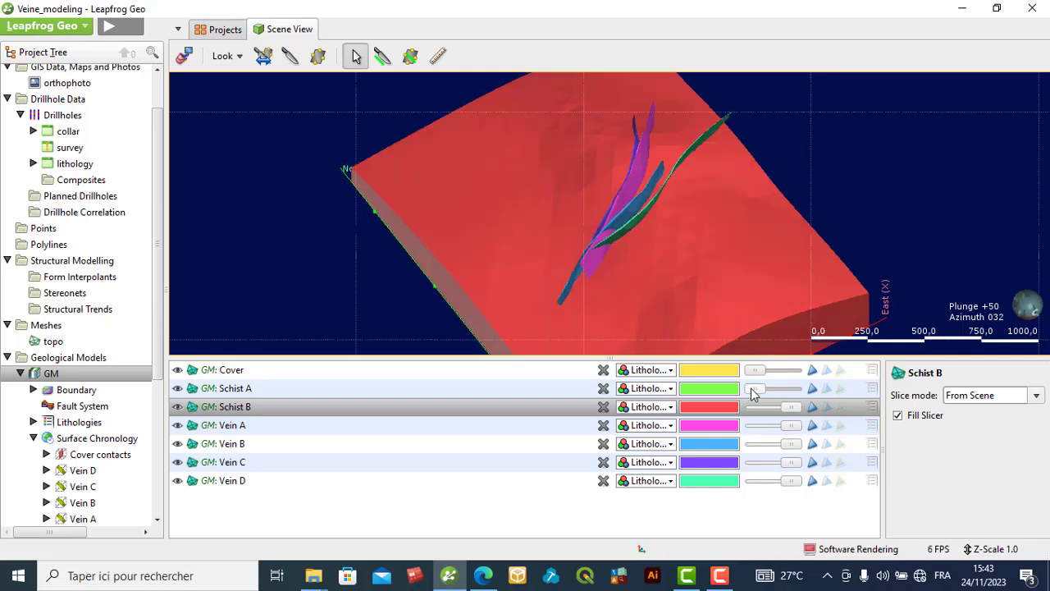
drag(753, 392, 789, 371)
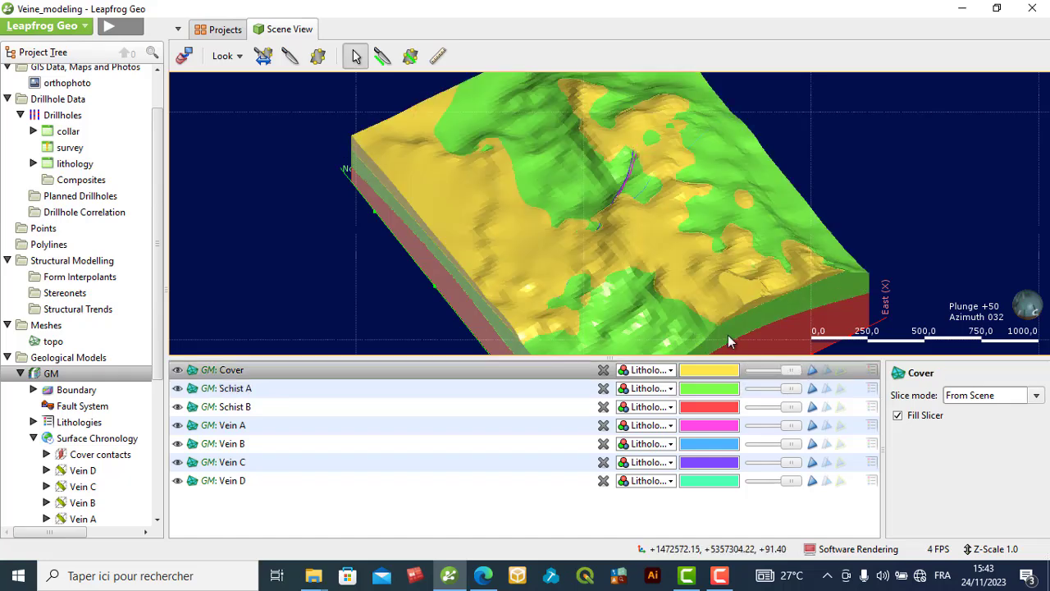
drag(730, 342, 548, 299)
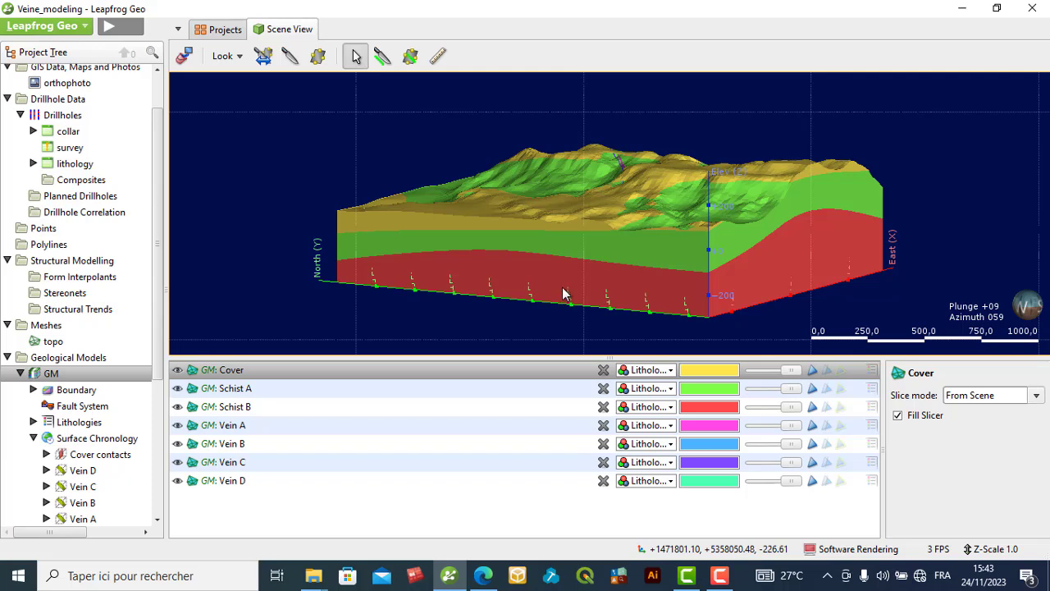
drag(645, 276, 50, 393)
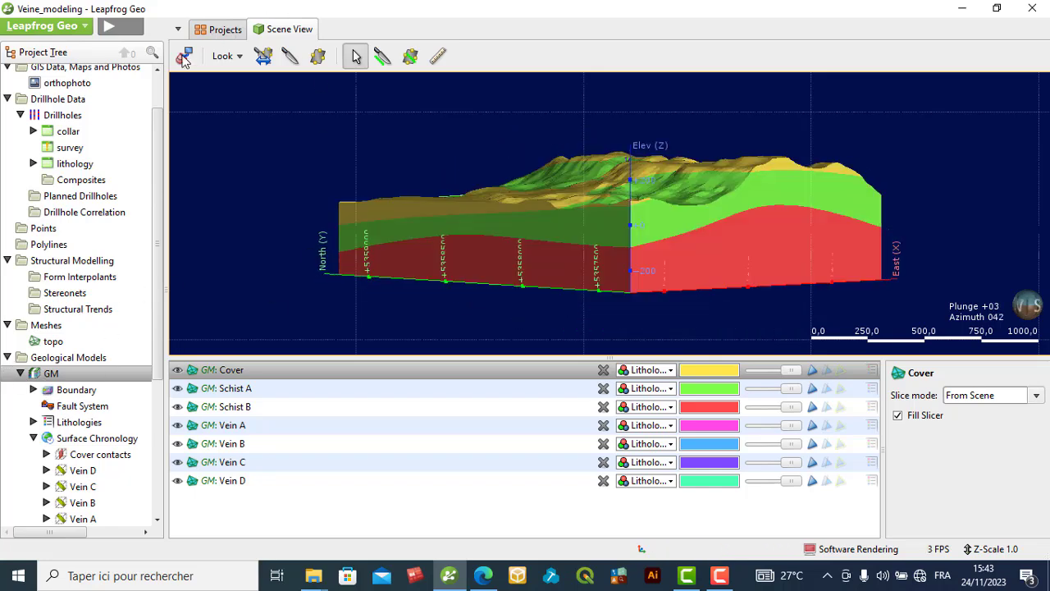
Step: Clear the scene and collapse the GM model and the Geological Models folder in the project tree
click(184, 56)
click(20, 374)
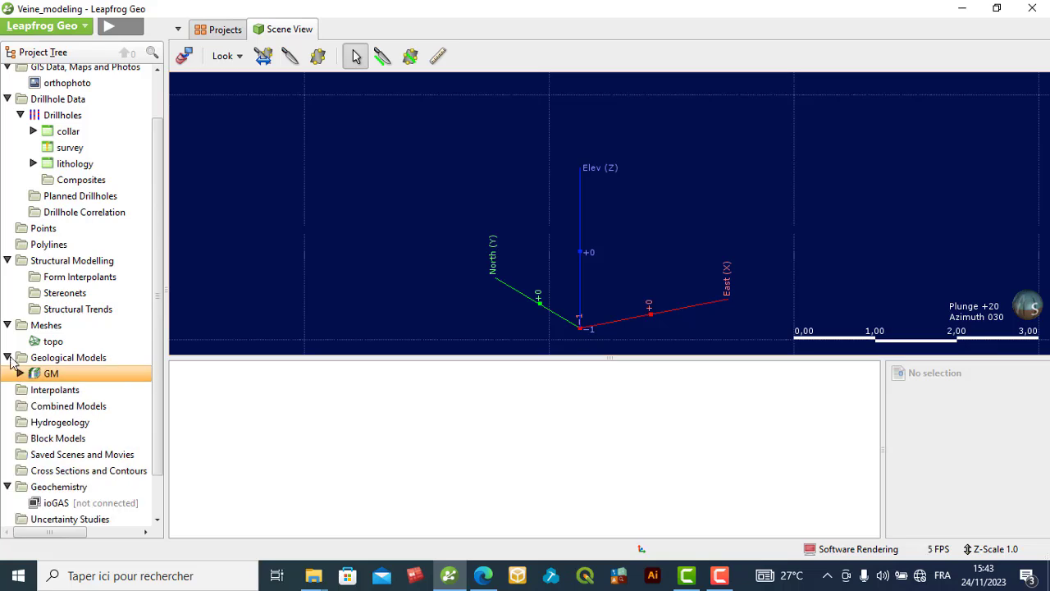
click(10, 358)
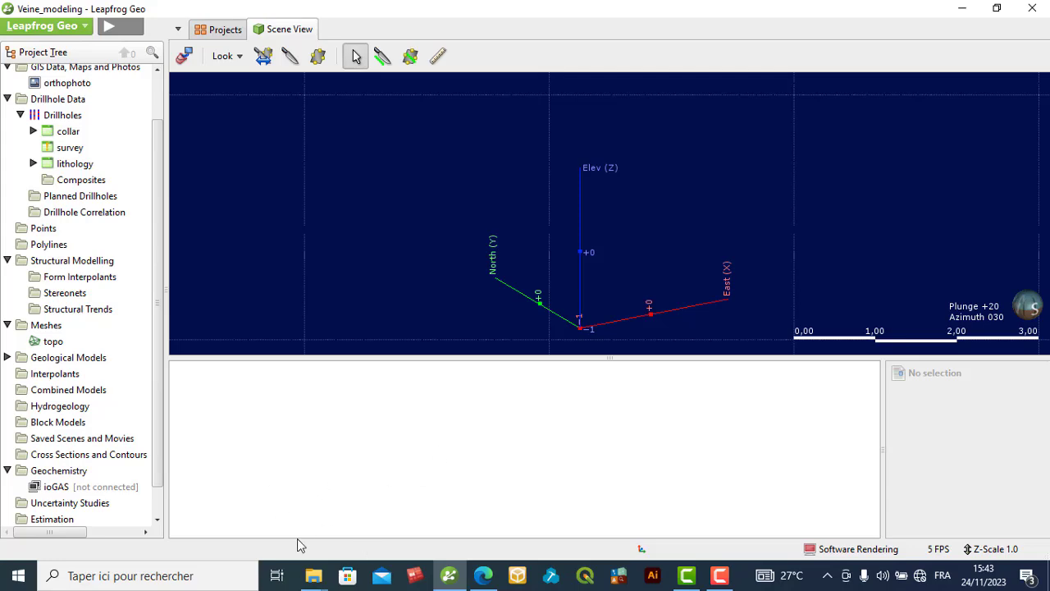
Step: Switch to File Explorer and open the Drillholes folder in Mes tutoriels > Tutoriels Leapfrog > Veins
click(313, 575)
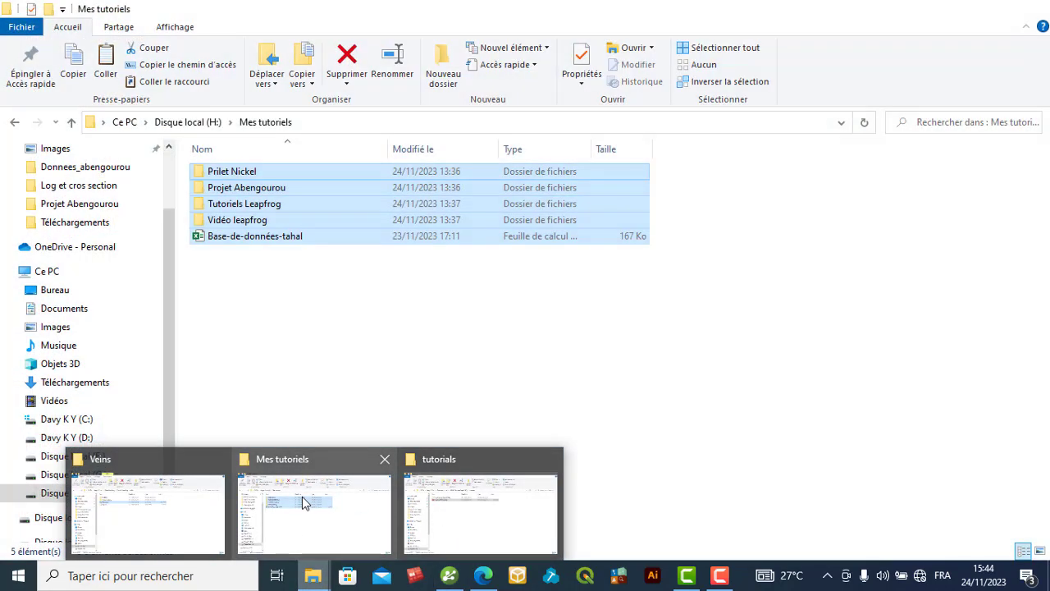
click(302, 496)
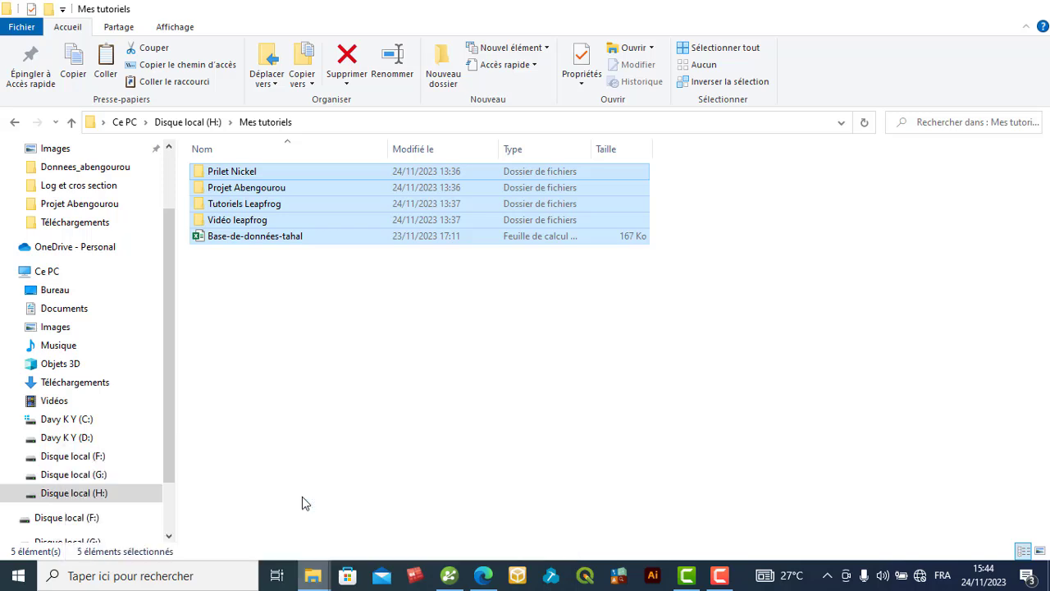
double_click(245, 204)
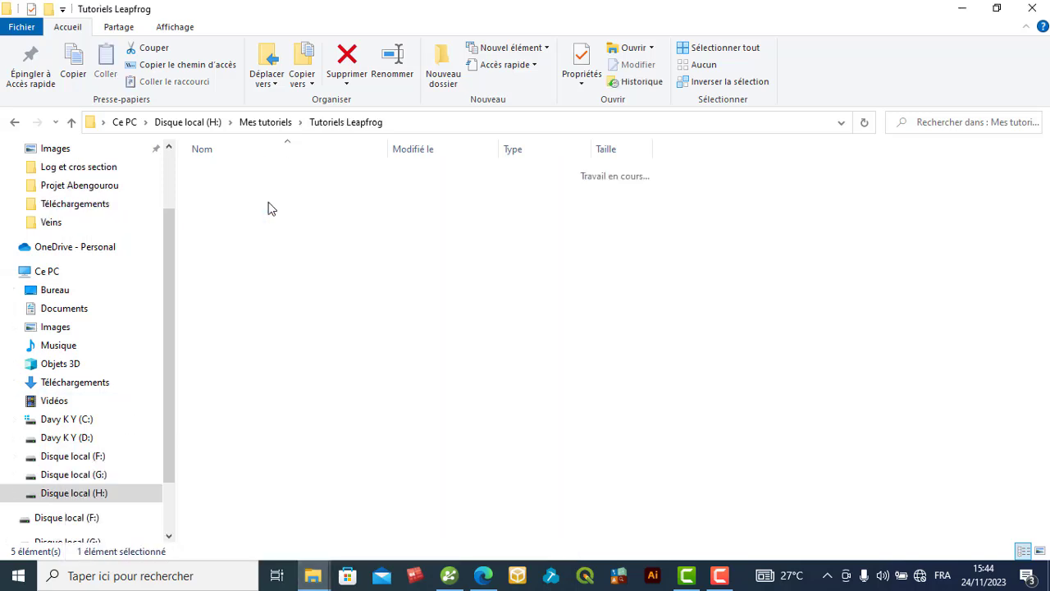
click(249, 237)
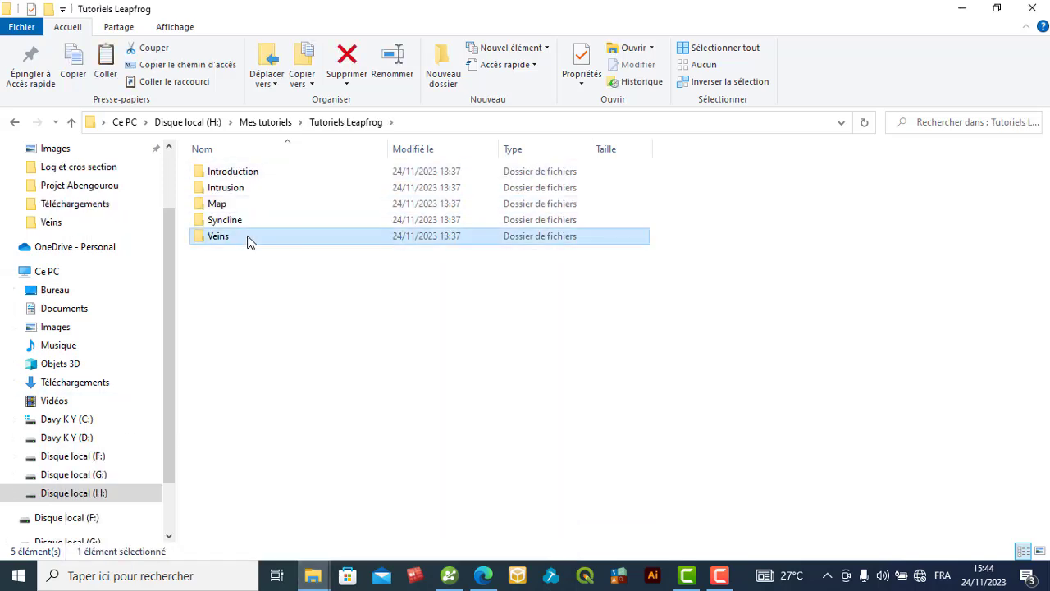
double_click(248, 238)
double_click(317, 170)
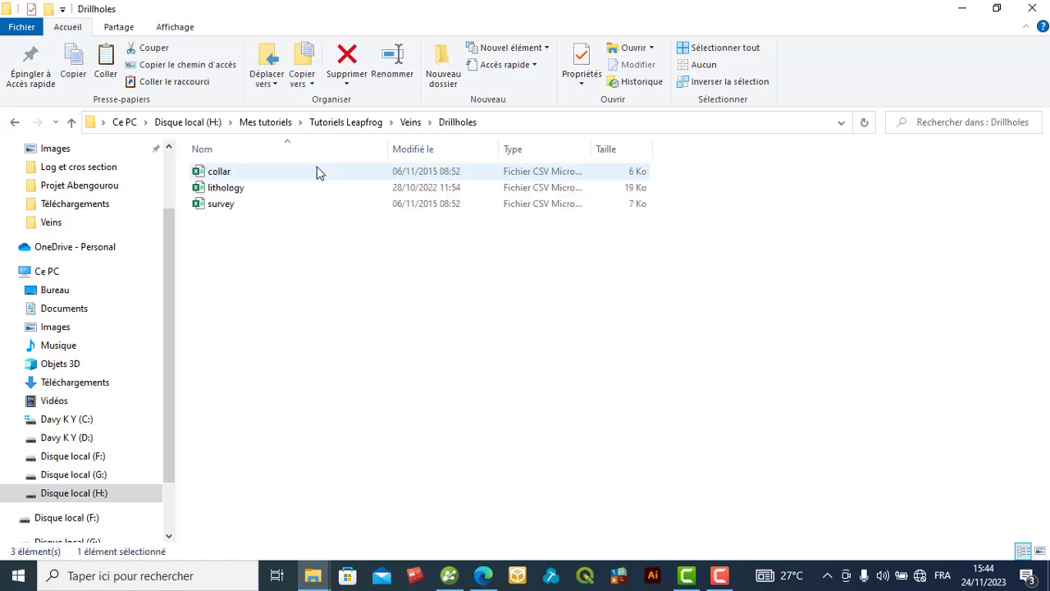
Step: Open the lithology CSV file in Excel to examine its first interval records, and close it again
click(301, 194)
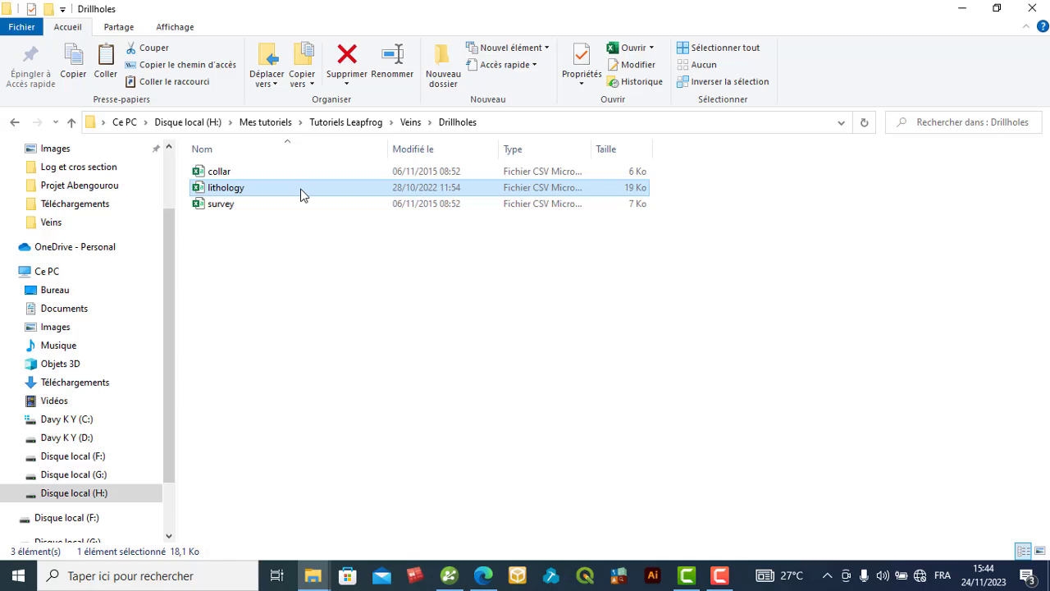
double_click(300, 194)
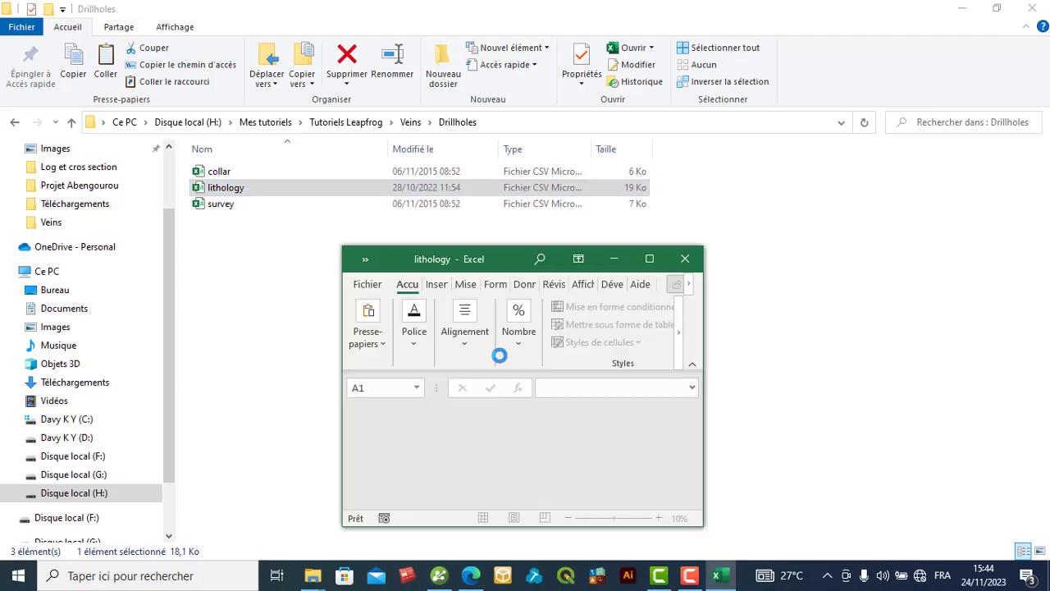
click(649, 259)
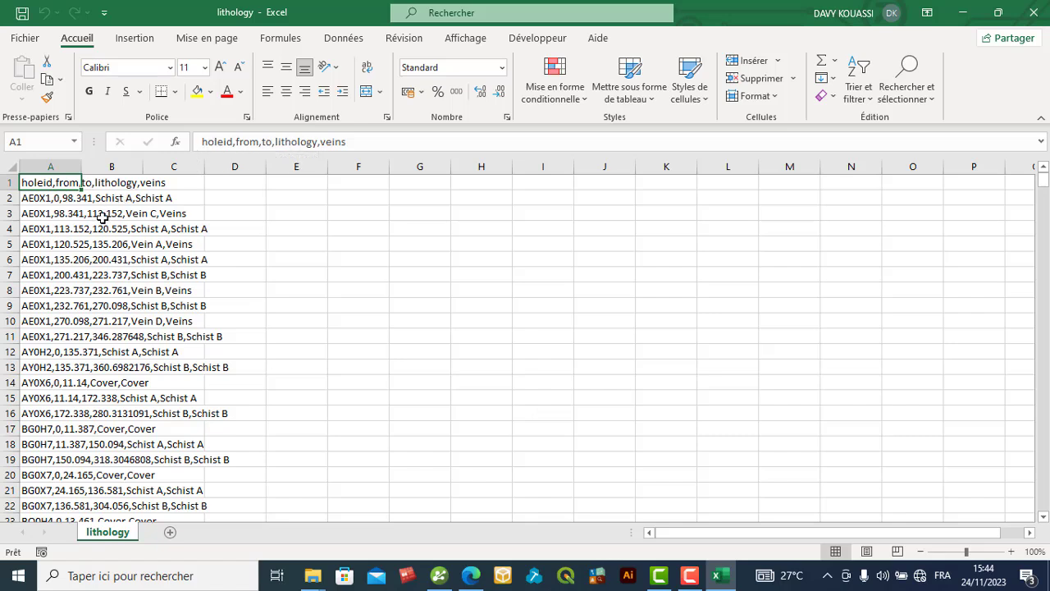
click(26, 200)
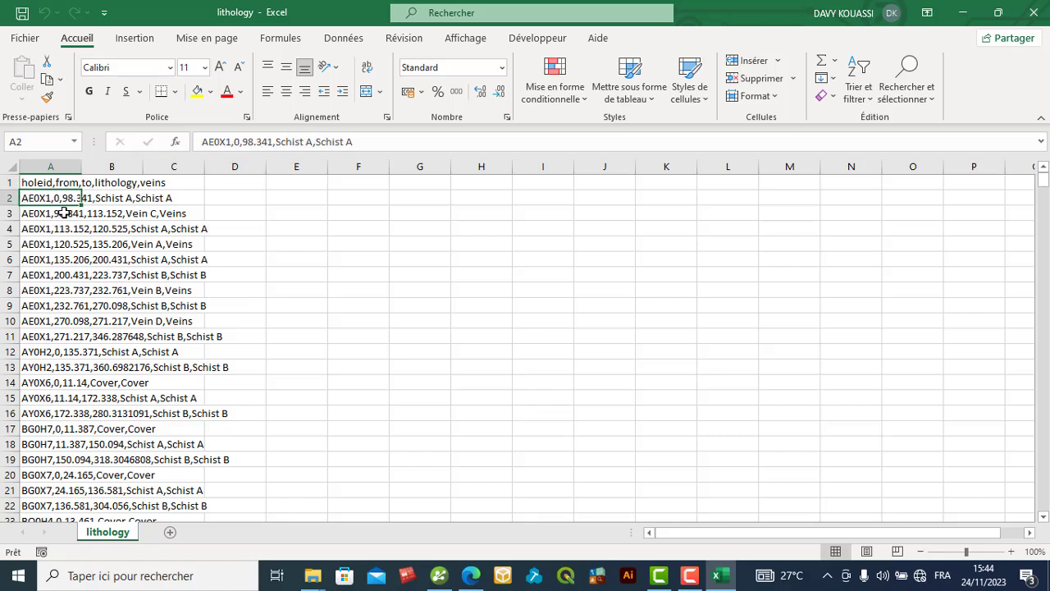
click(64, 213)
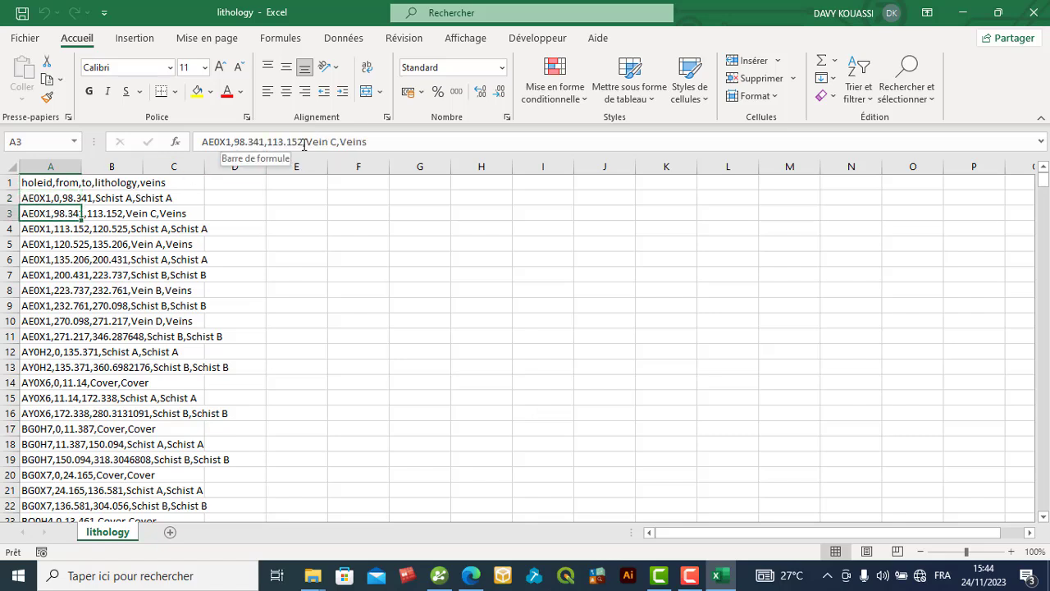
click(43, 232)
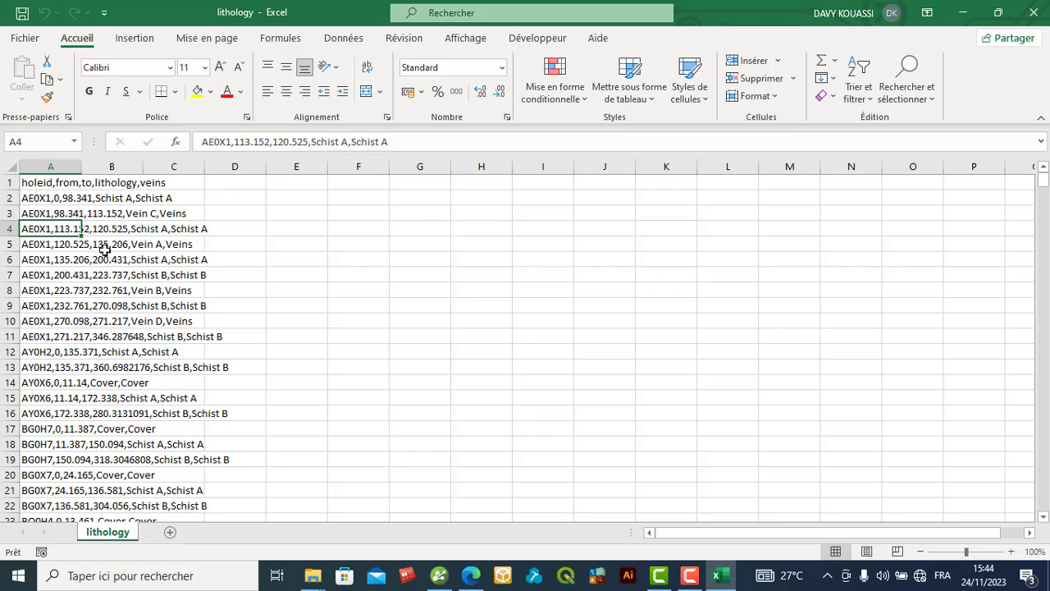
click(1032, 10)
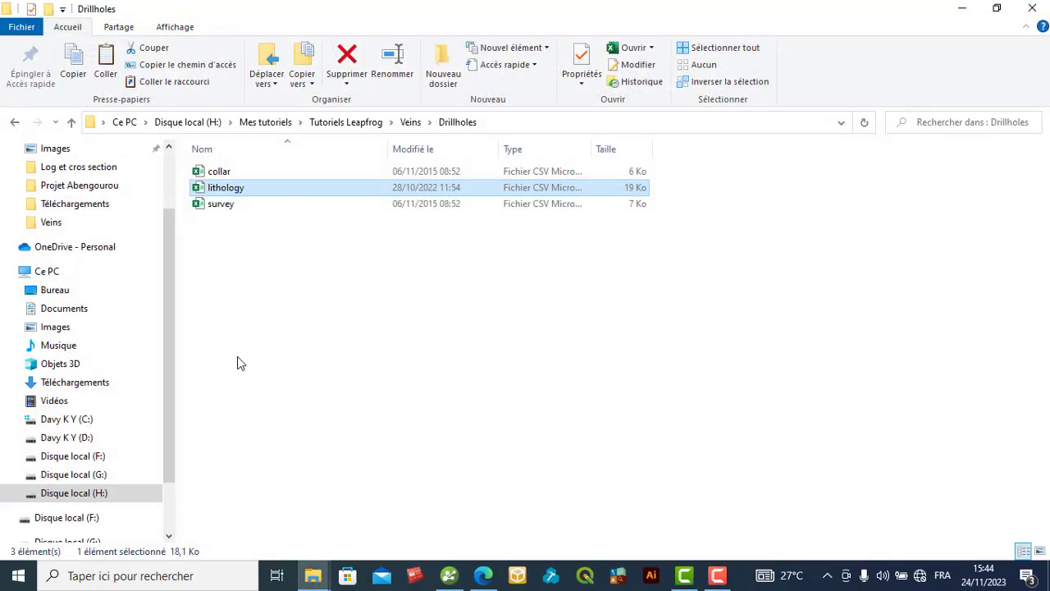
Step: Reopen the lithology CSV file in Excel and start the text conversion assistant on column A
double_click(295, 188)
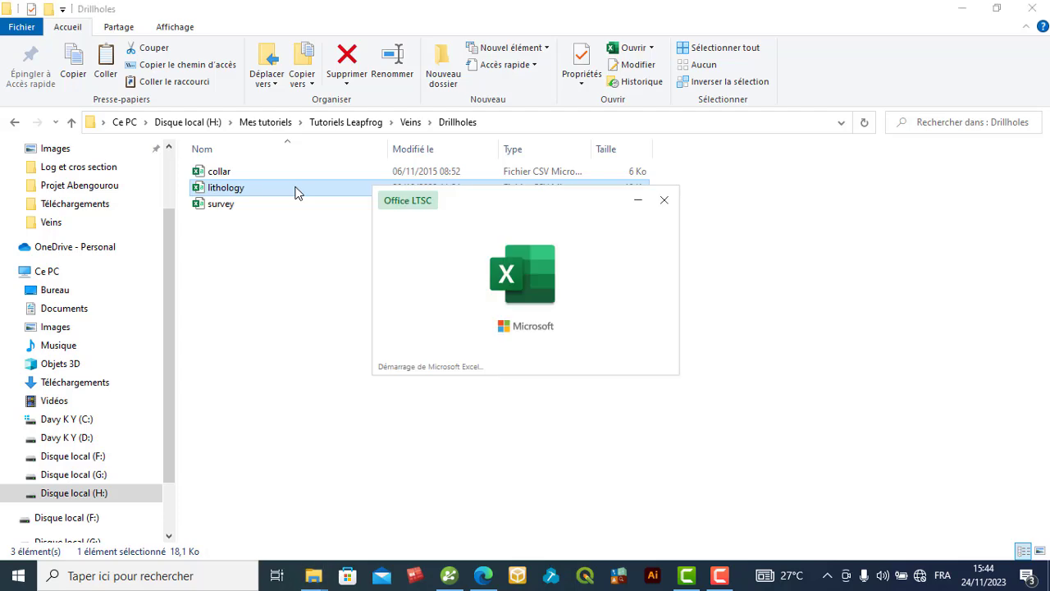
click(48, 166)
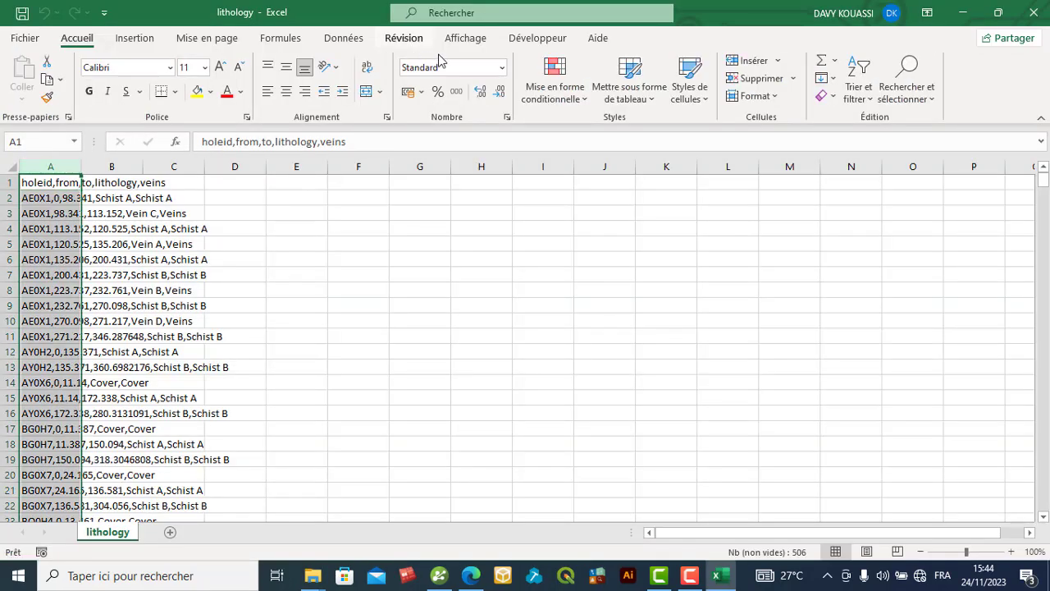
click(343, 38)
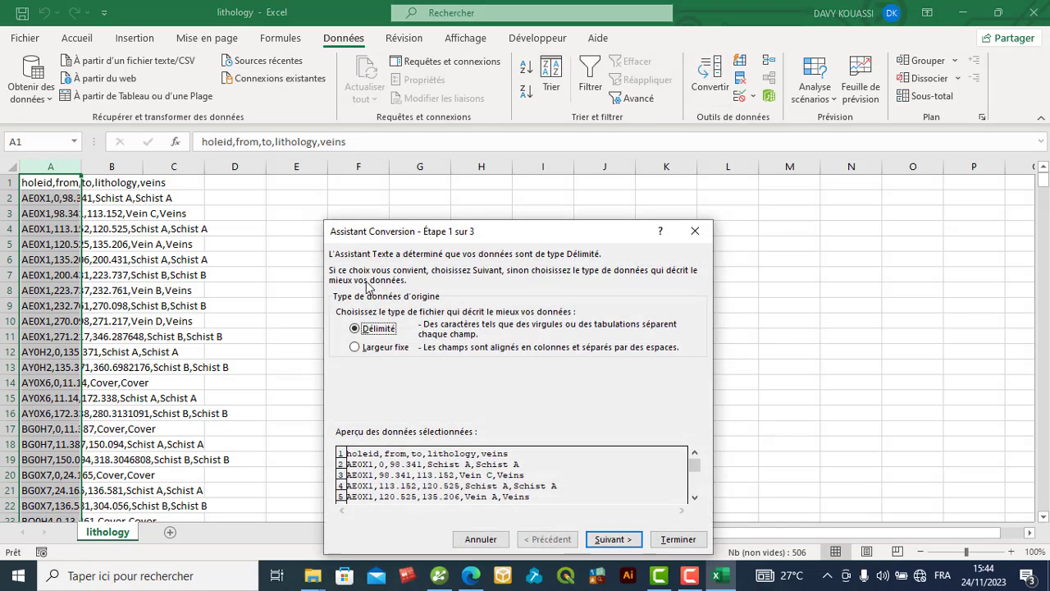
click(379, 347)
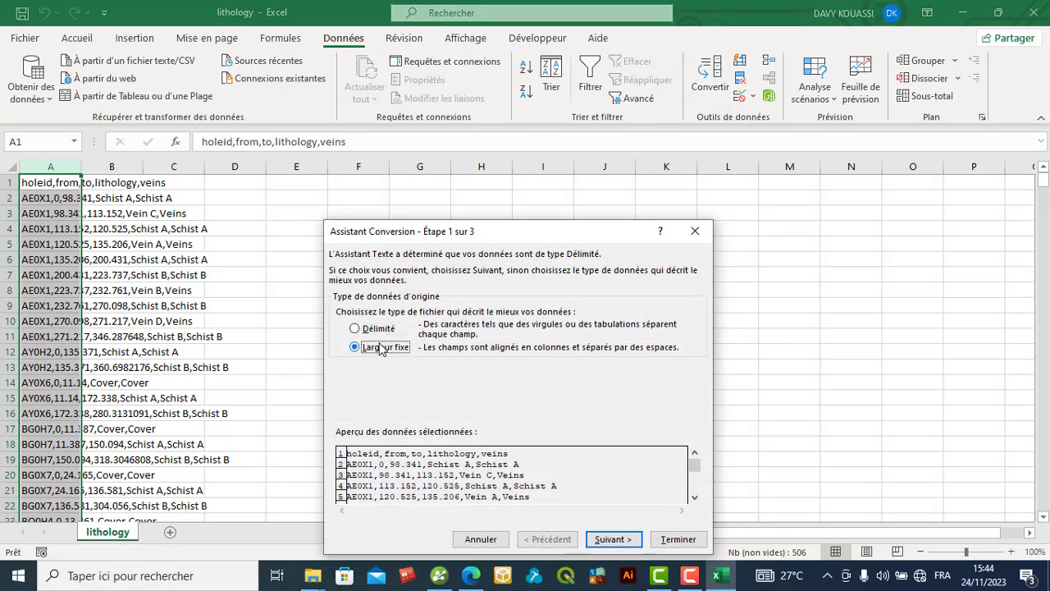
click(608, 540)
click(548, 539)
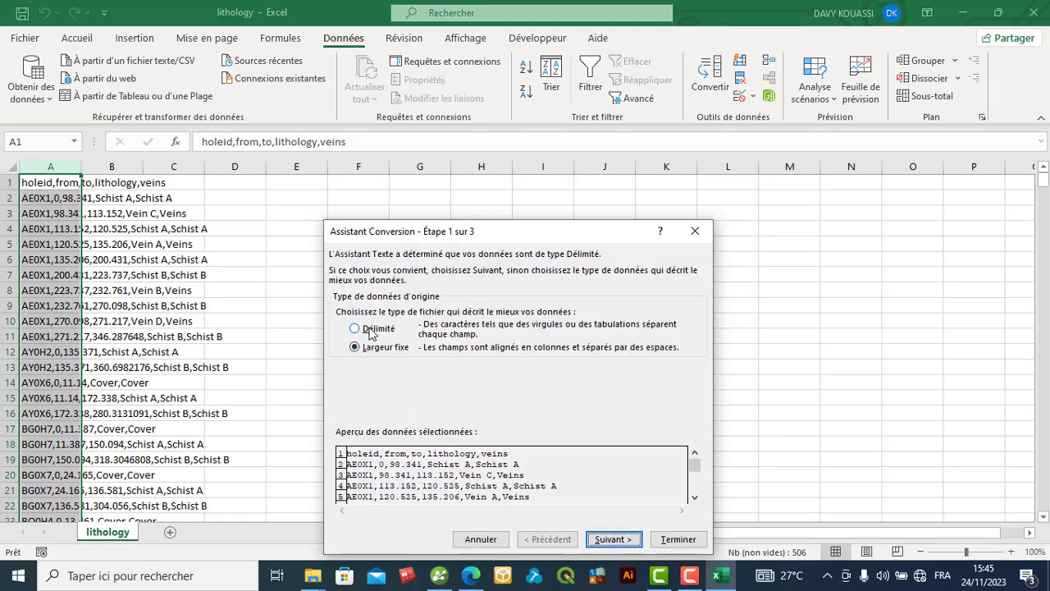
Step: Split column A into separate columns as delimited text, adding the comma (Virgule) to the tab separator
click(370, 330)
click(611, 539)
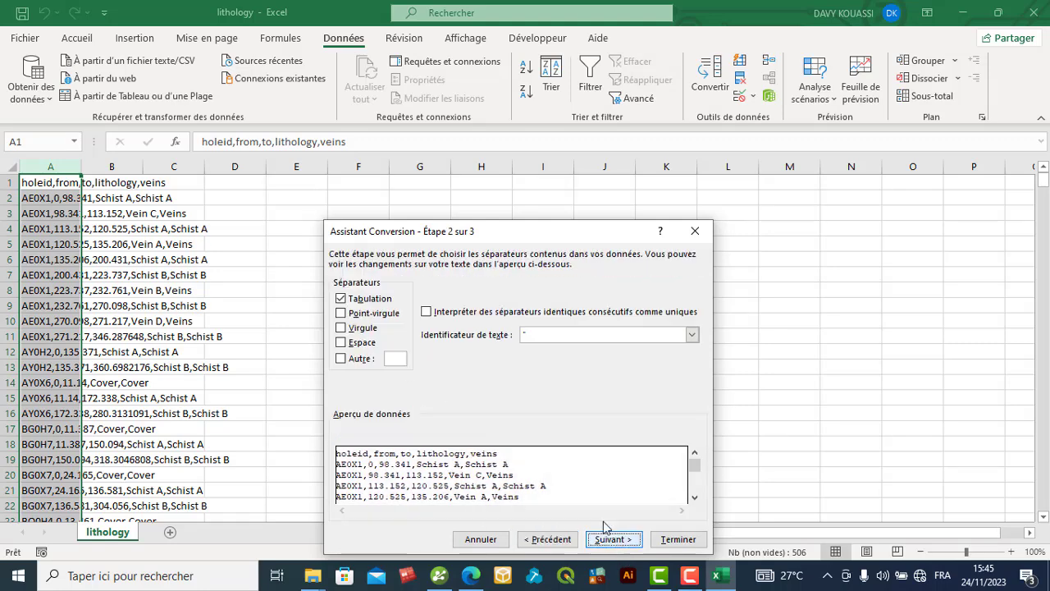
click(348, 329)
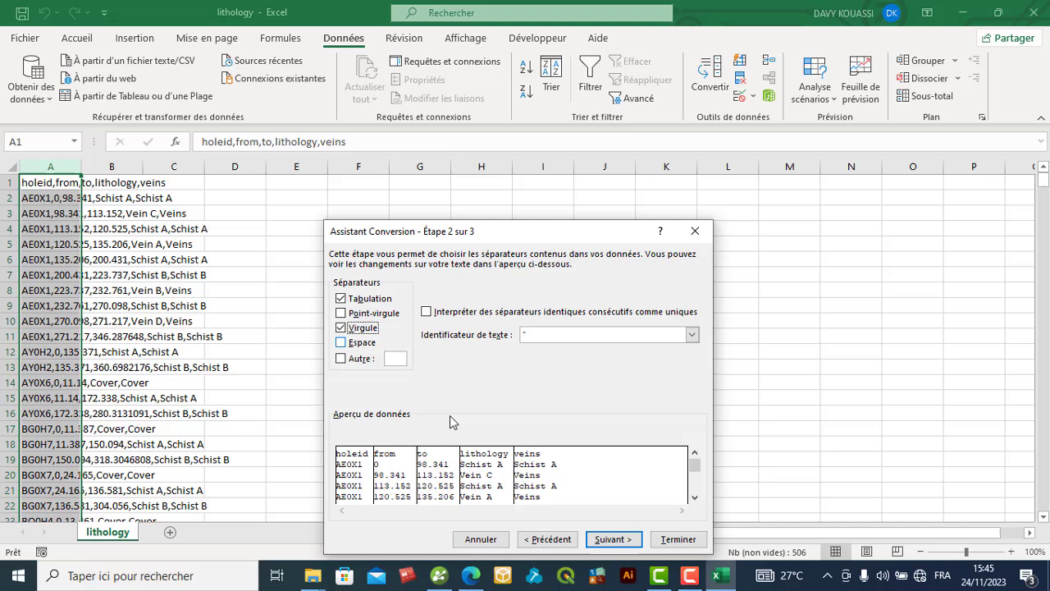
click(678, 539)
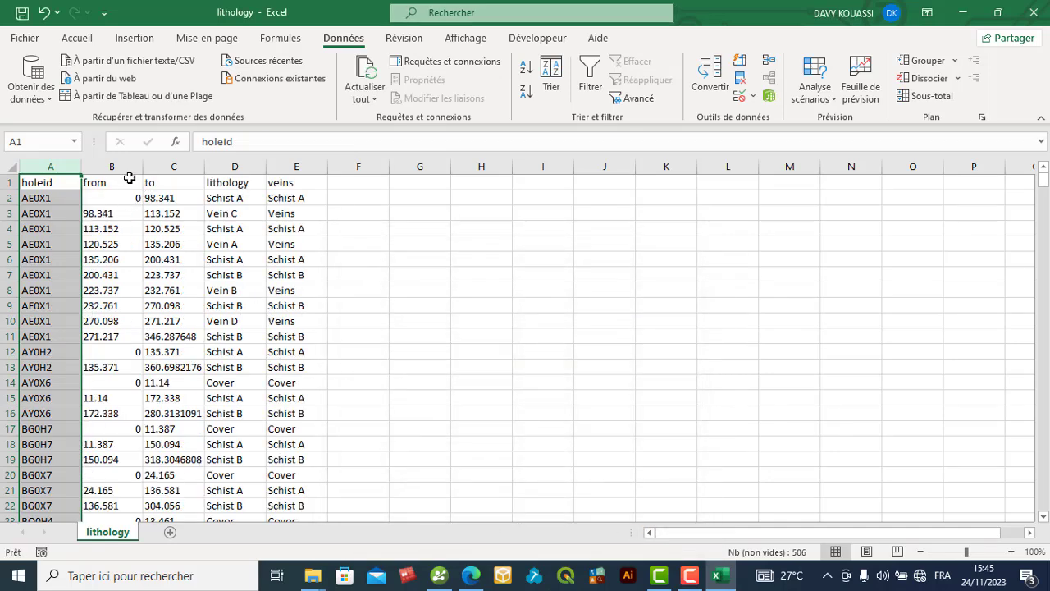
Step: Examine the lithology column and its Vein A entry for drillhole AE0X1
click(234, 167)
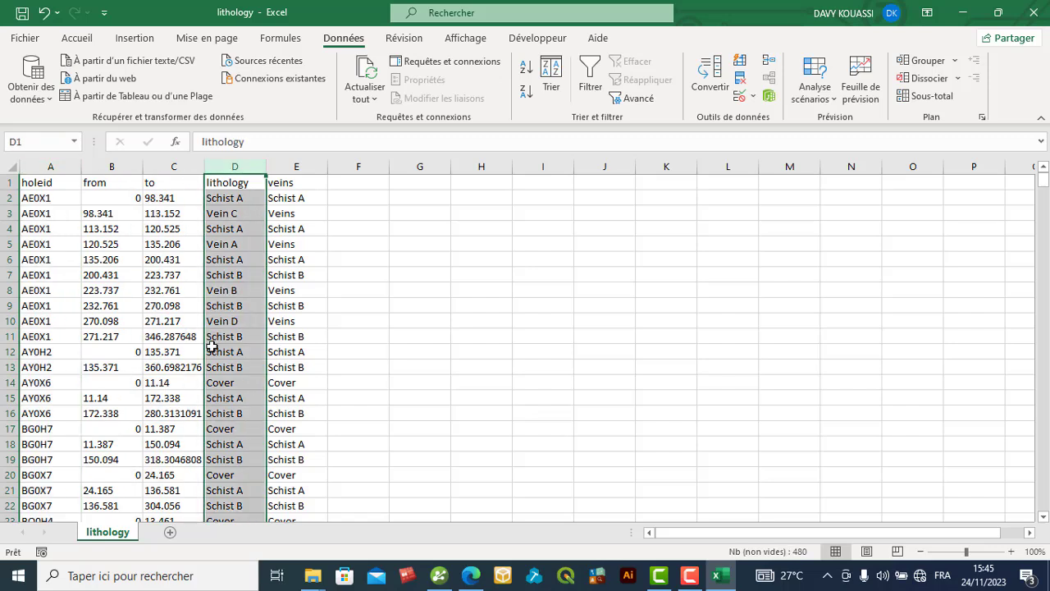
click(219, 245)
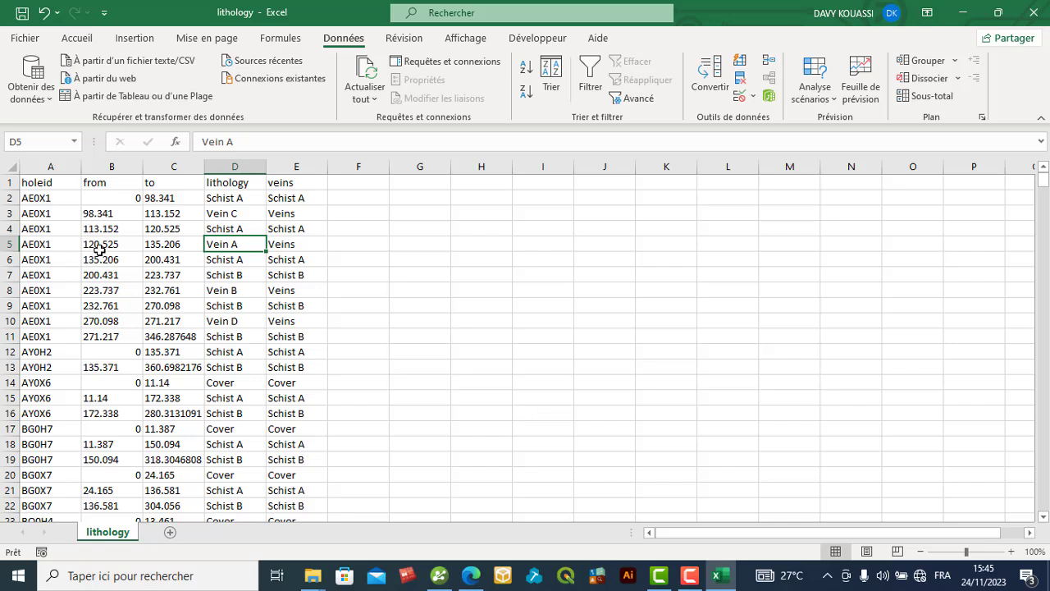
Step: Examine the Vein B and Vein D entries in the lithology column for drillholes AE0X1 and BO0H4, and the veins column heading
click(223, 293)
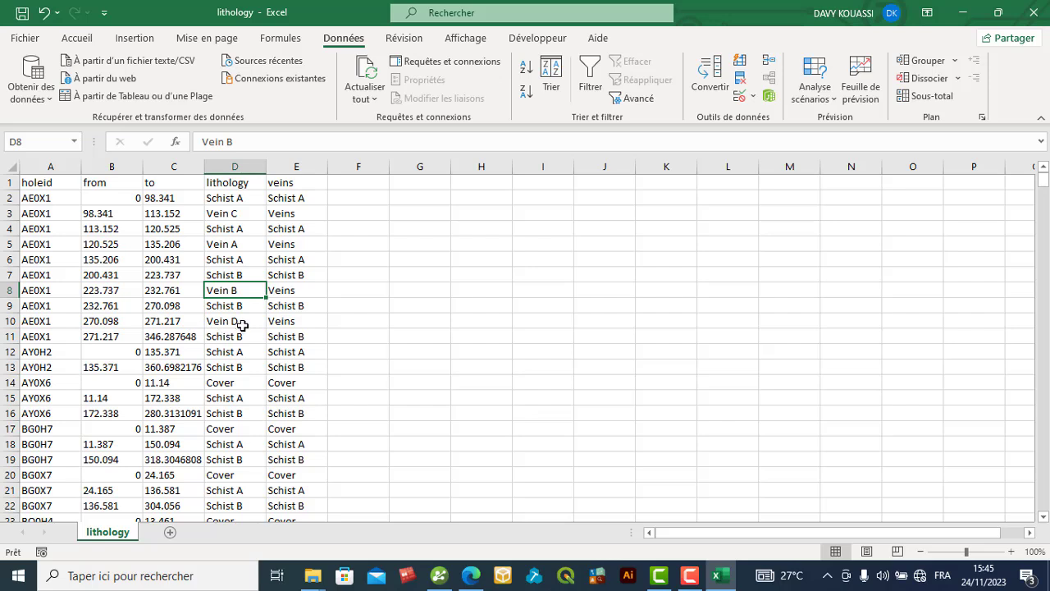
click(242, 323)
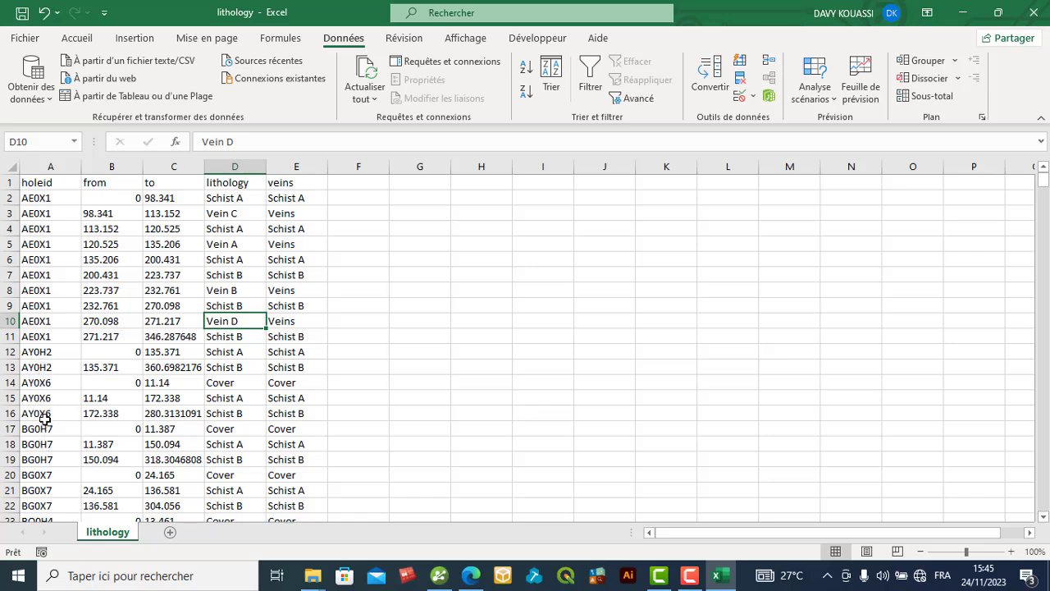
scroll(225, 492, down, 1)
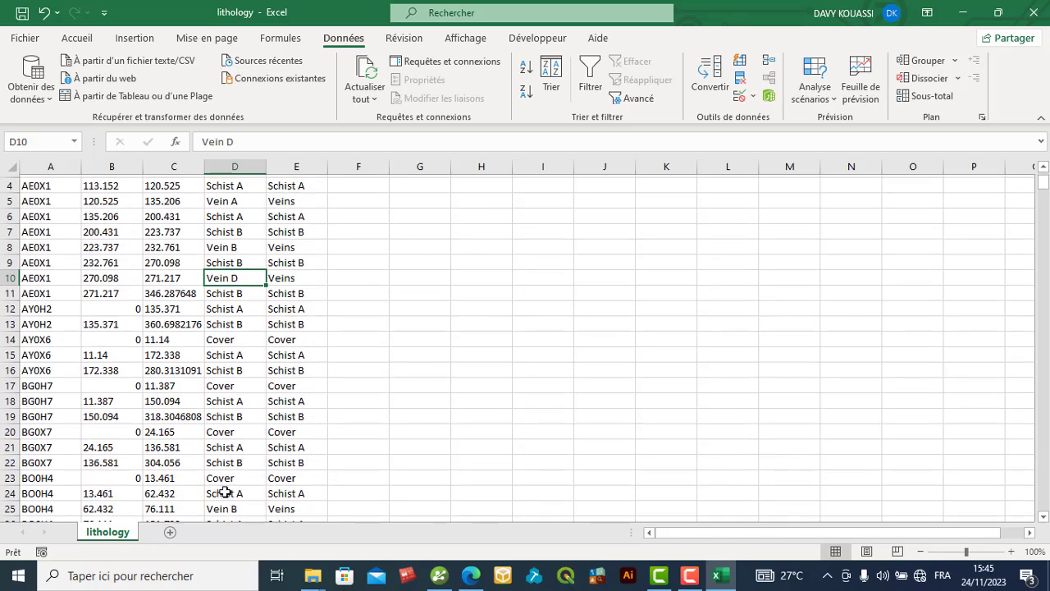
scroll(224, 492, down, 1)
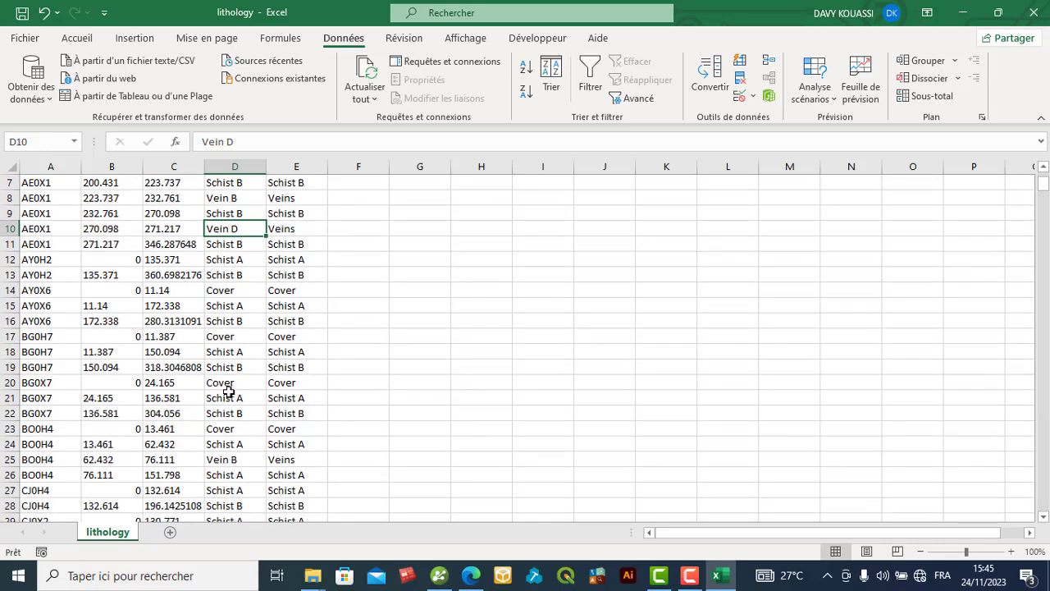
click(225, 460)
scroll(234, 435, down, 6)
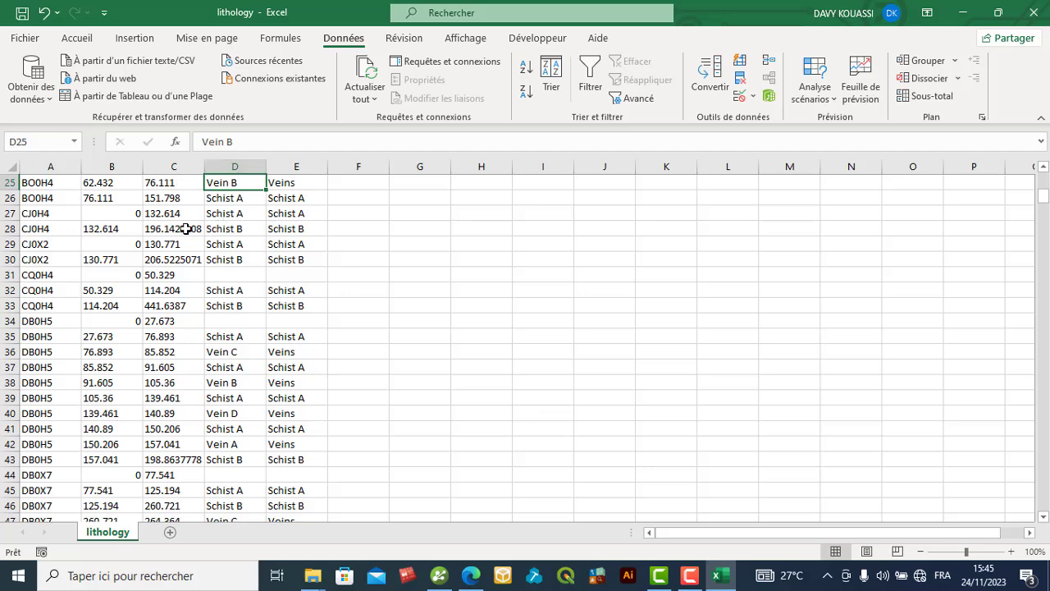
scroll(193, 216, up, 8)
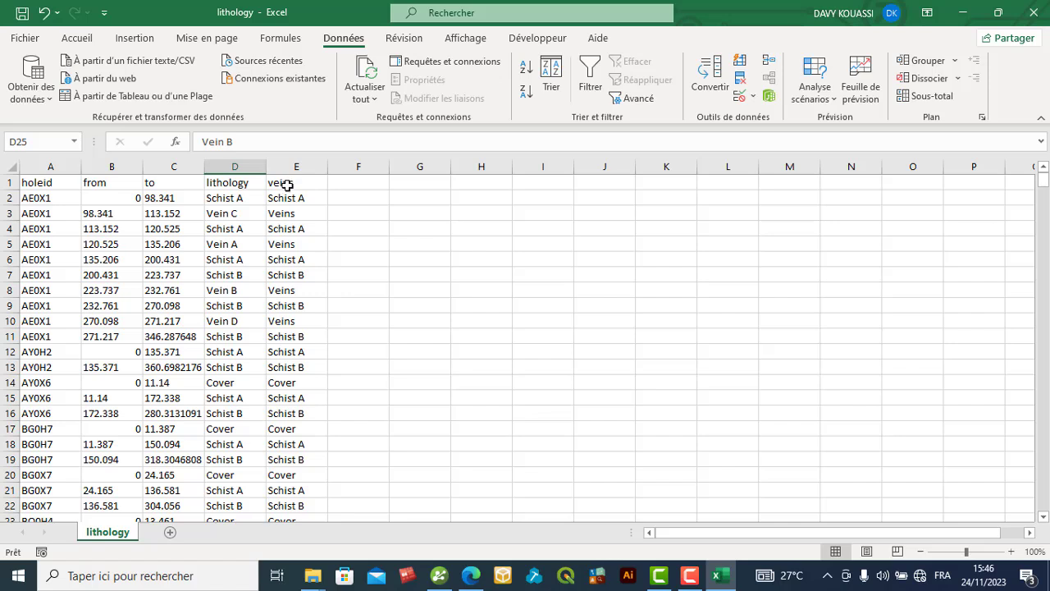
click(287, 186)
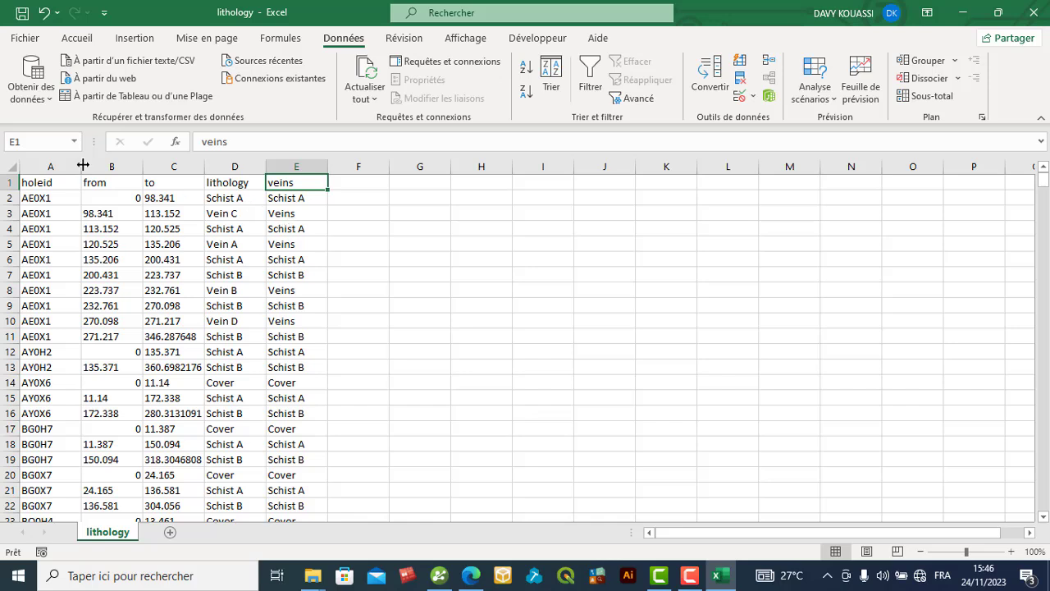
Step: Close the lithology workbook without saving the column split, and reopen the CSV file briefly to check its original layout
click(1032, 13)
click(522, 305)
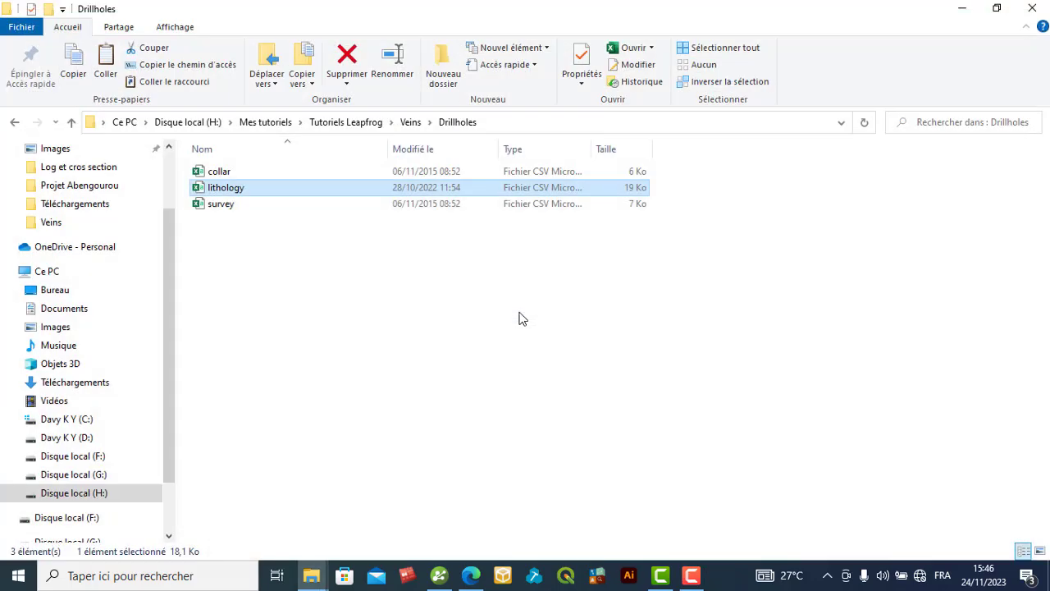
double_click(317, 188)
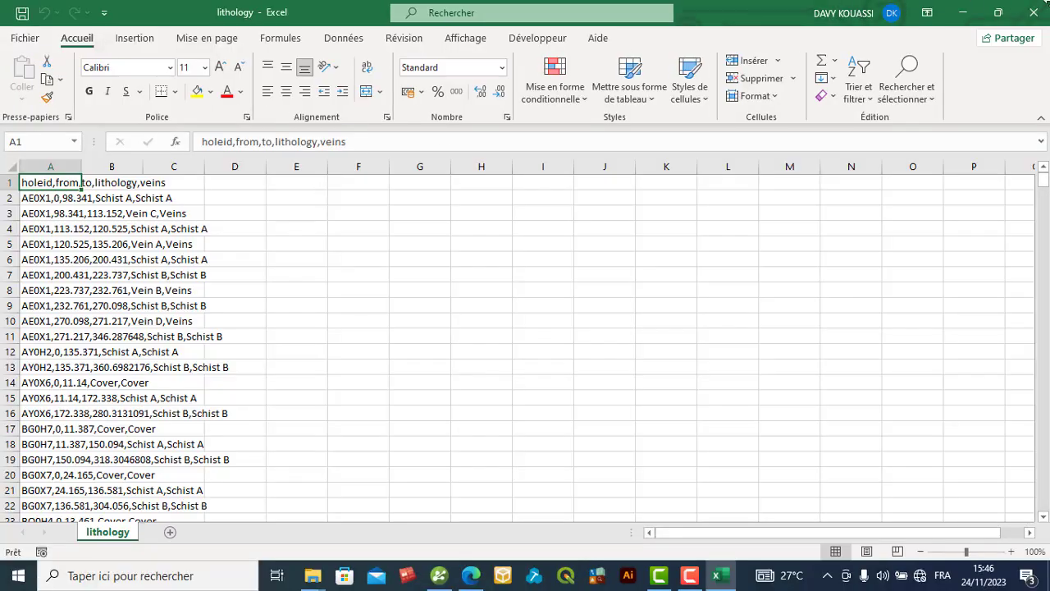
click(1033, 13)
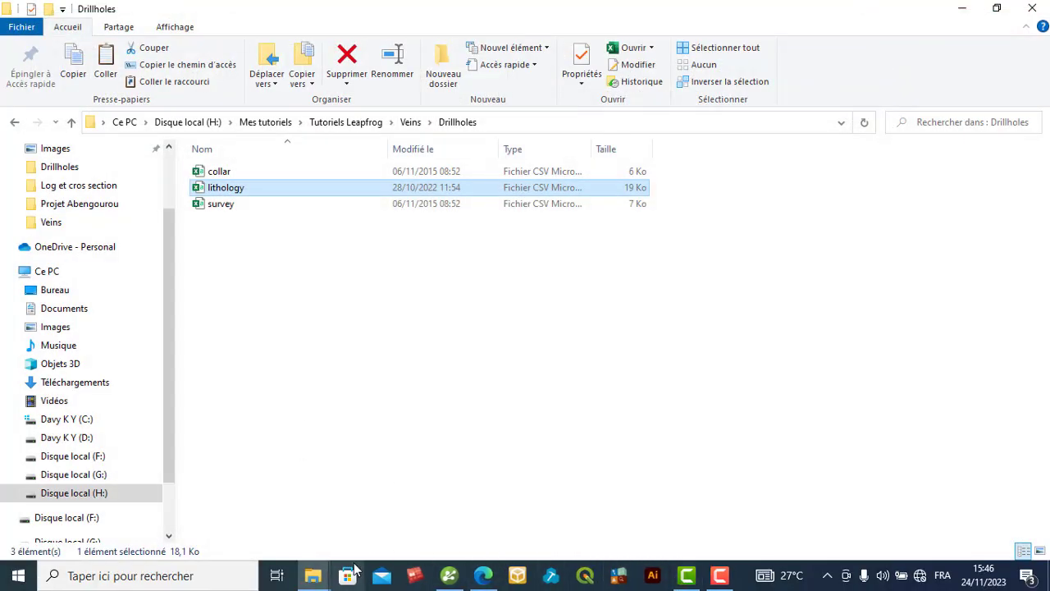
Step: Switch to Leapfrog Geo and show the contents of the Drillhole Data folder in the project tree
click(449, 575)
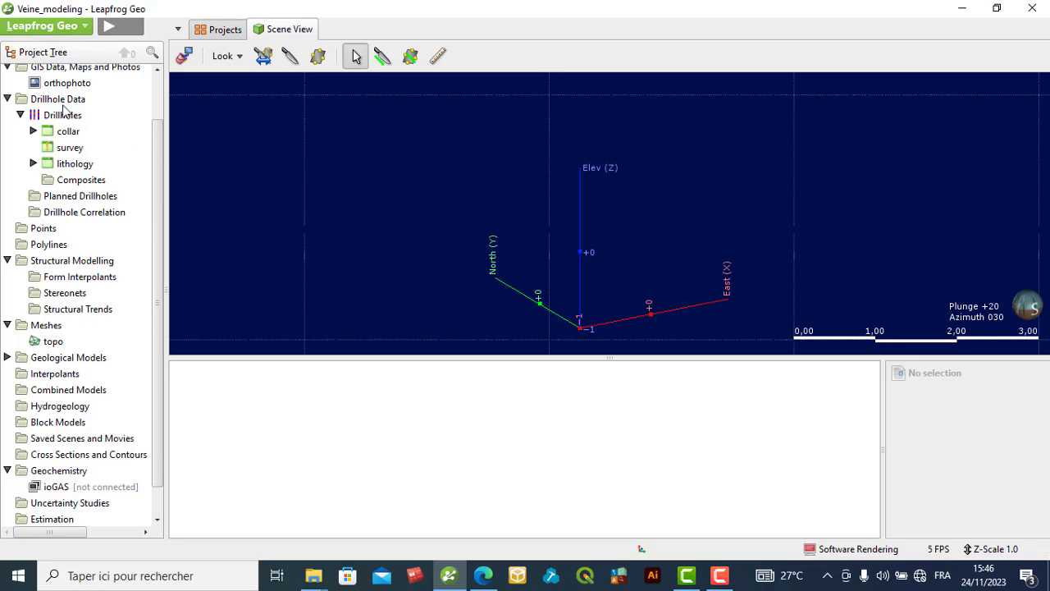
click(7, 100)
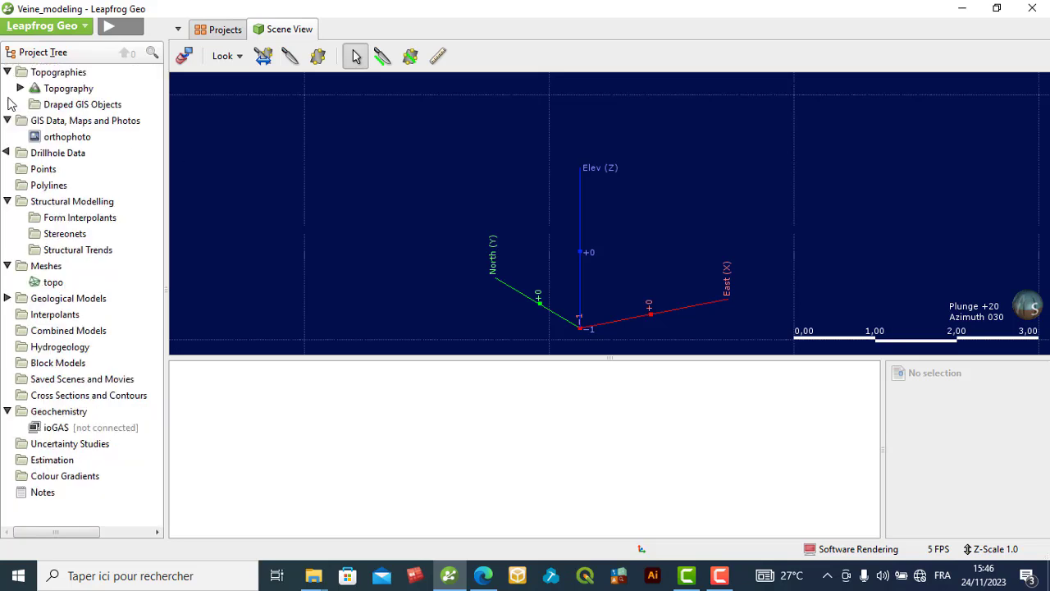
right_click(53, 160)
click(22, 161)
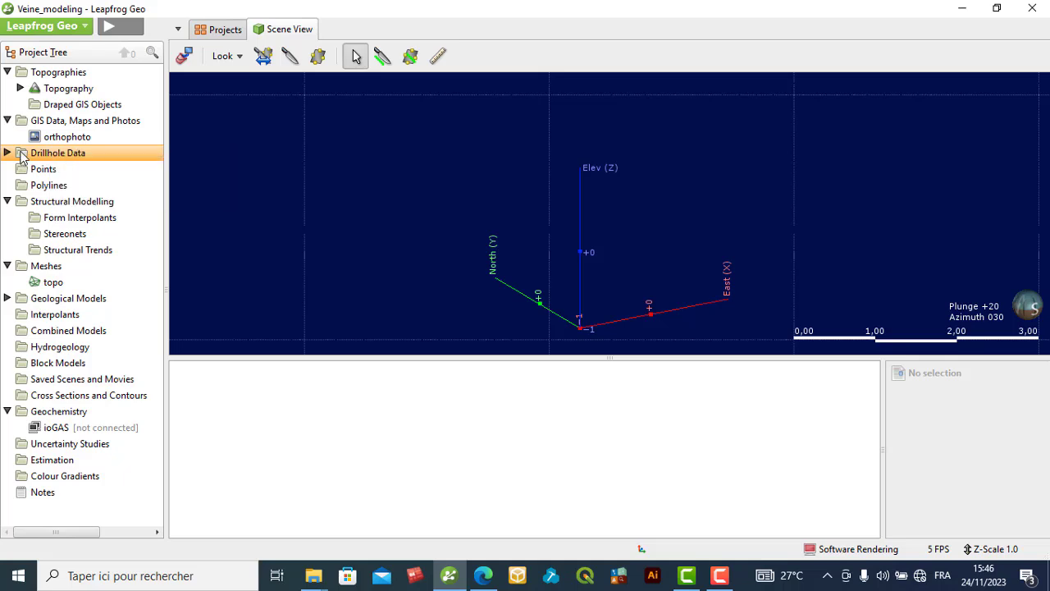
click(7, 153)
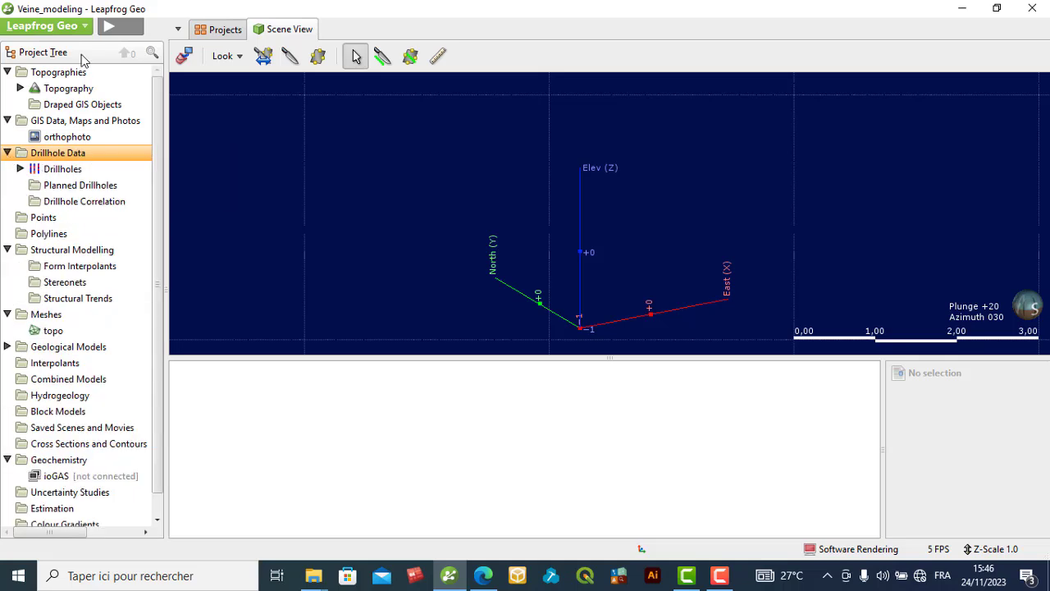
Step: Try to reopen the Veine_modeling project from the recent projects
click(235, 29)
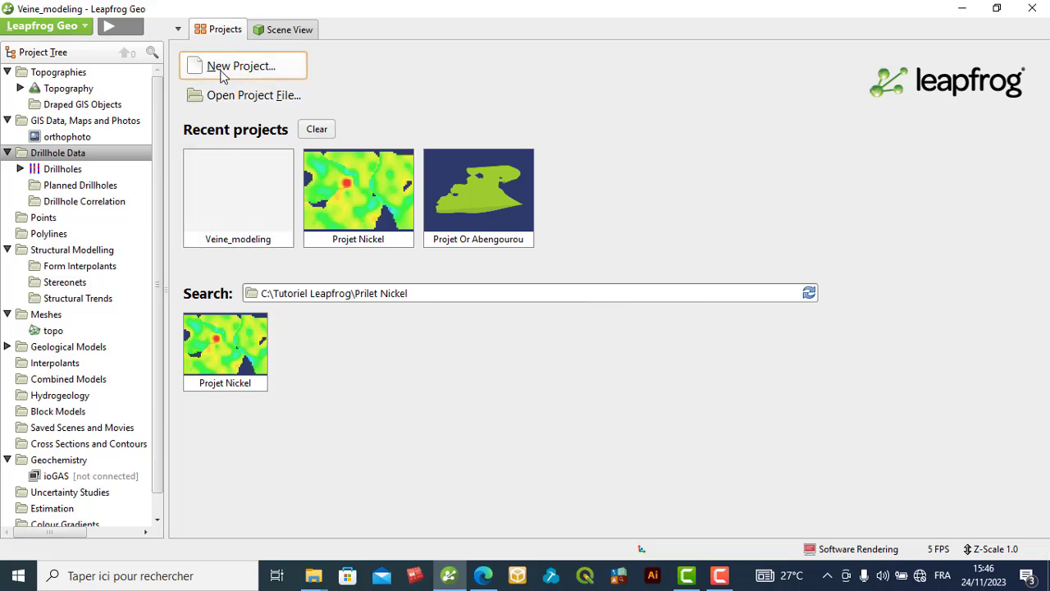
click(251, 217)
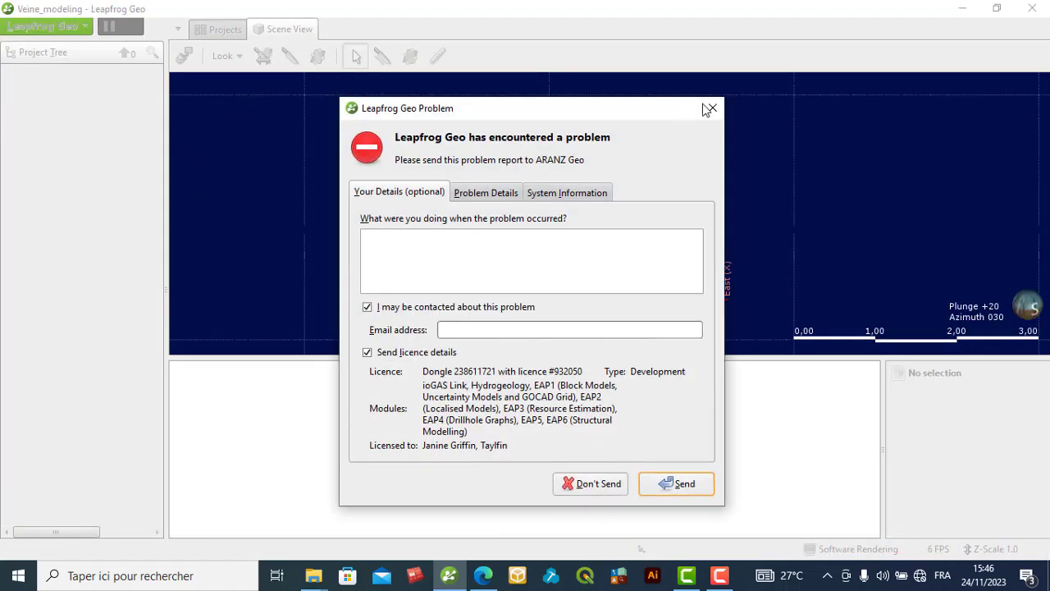
click(712, 108)
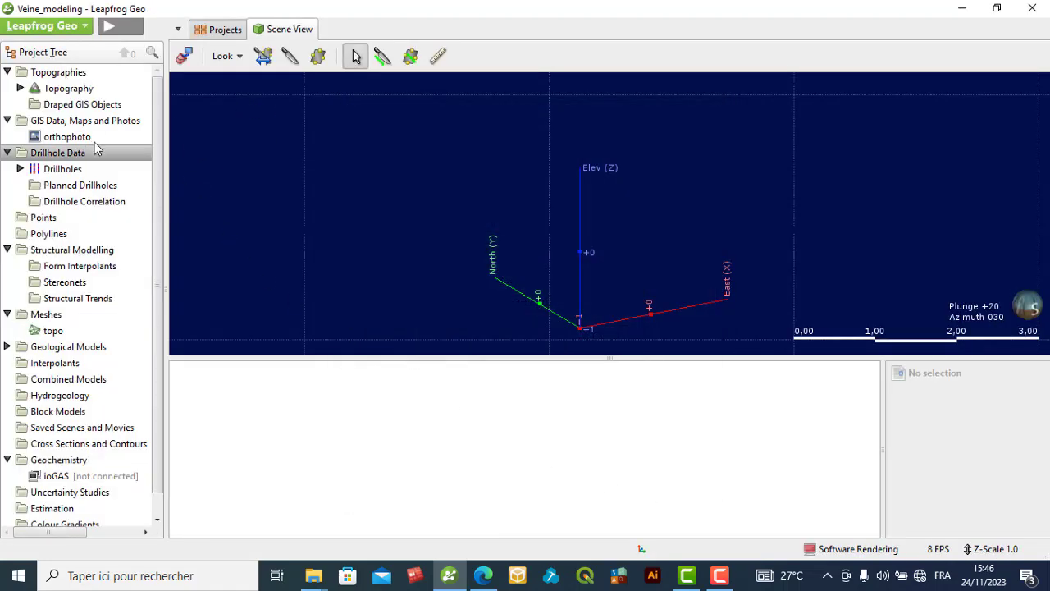
Step: Delete the Drillholes object from Drillhole Data together with its dependent geological model GM
right_click(59, 155)
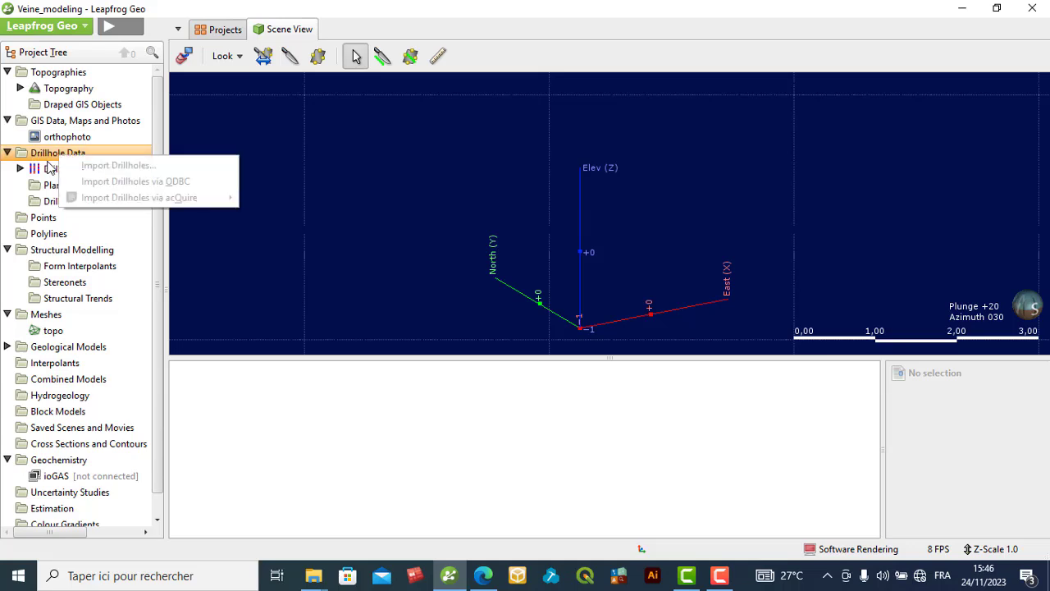
click(47, 159)
click(60, 169)
right_click(59, 170)
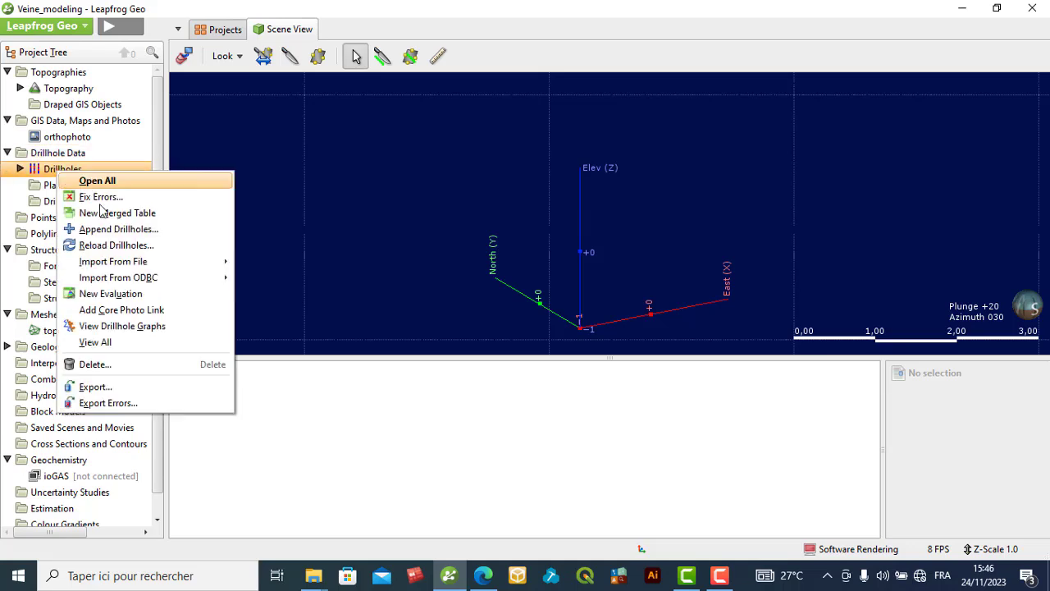
click(108, 365)
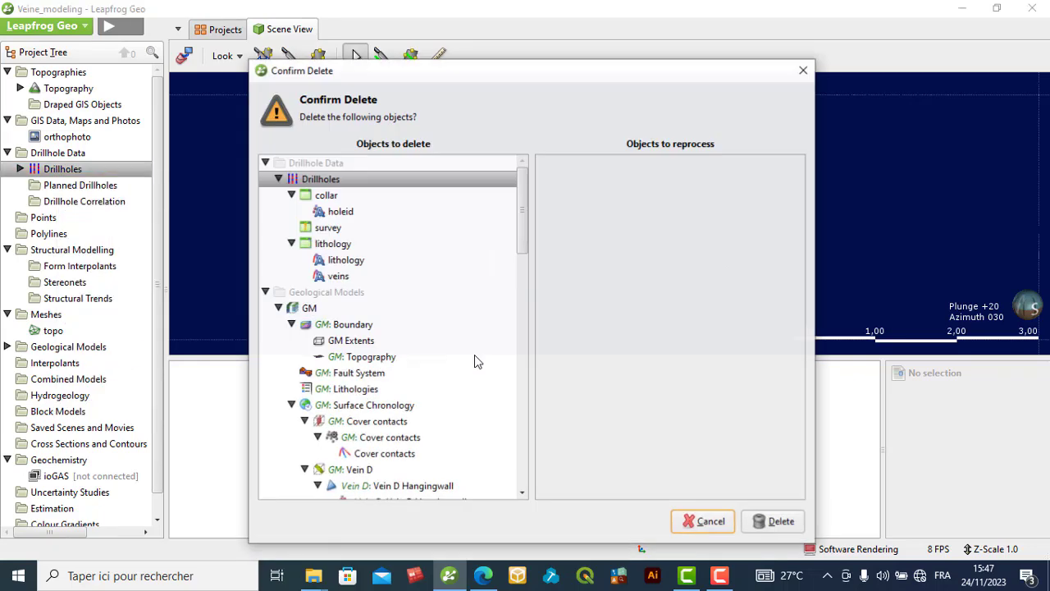
click(768, 521)
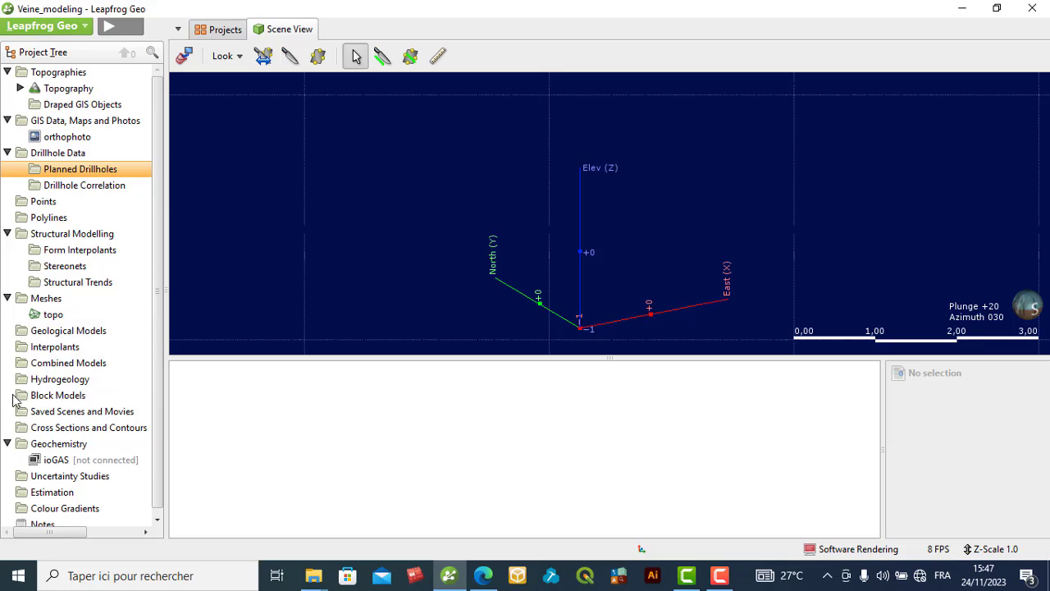
Step: Delete the orthophoto image from the GIS Data, Maps and Photos folder
click(22, 332)
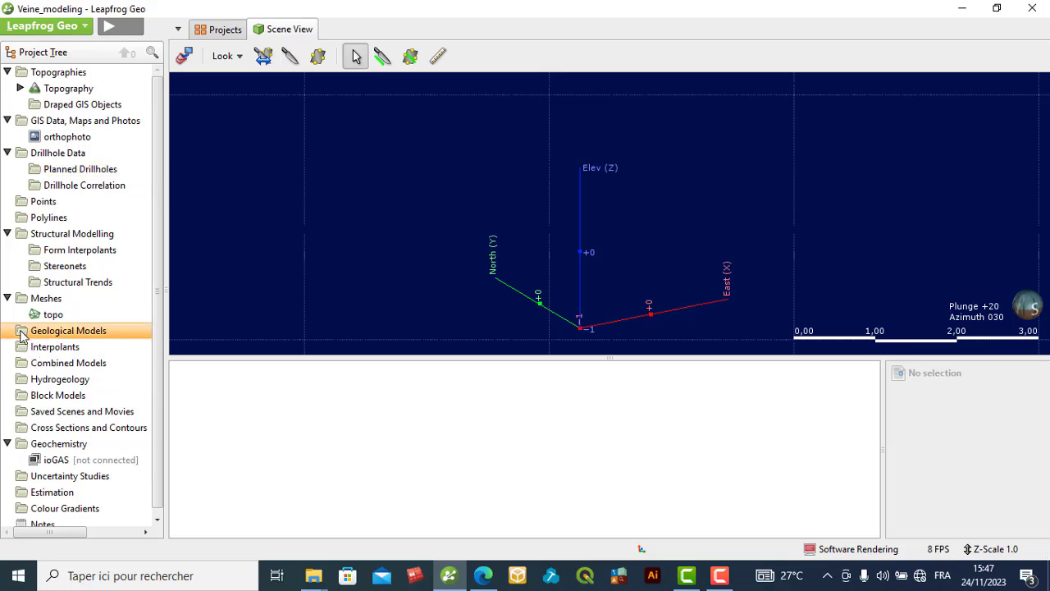
click(28, 448)
click(74, 136)
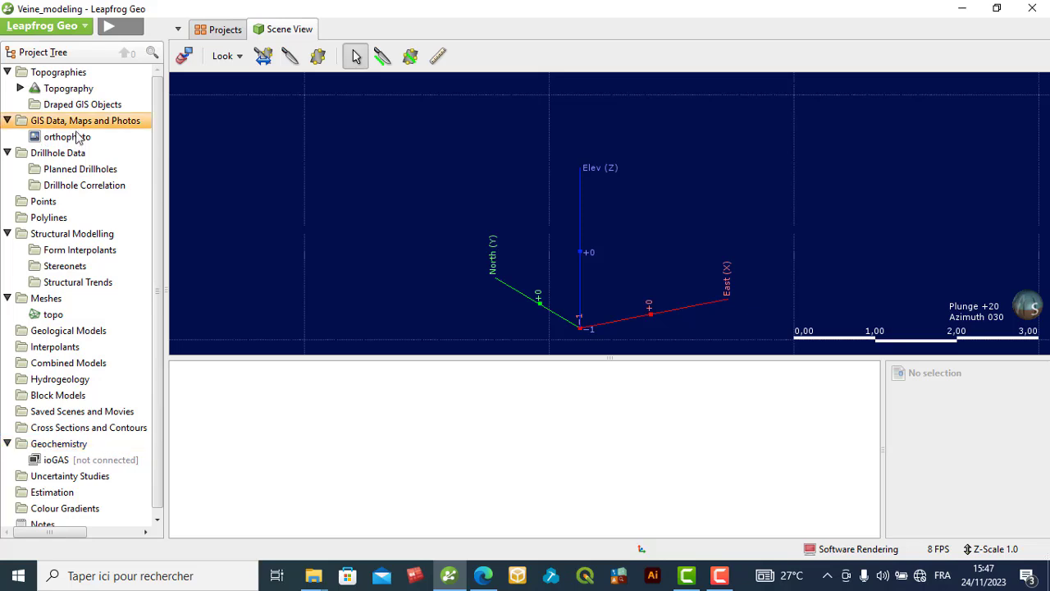
right_click(74, 136)
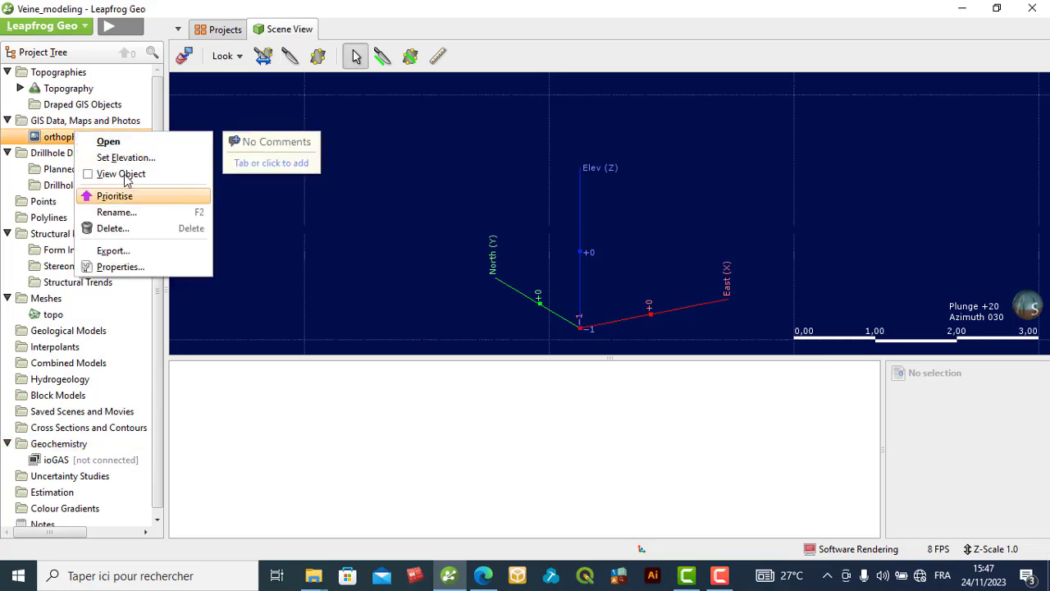
click(123, 228)
click(776, 411)
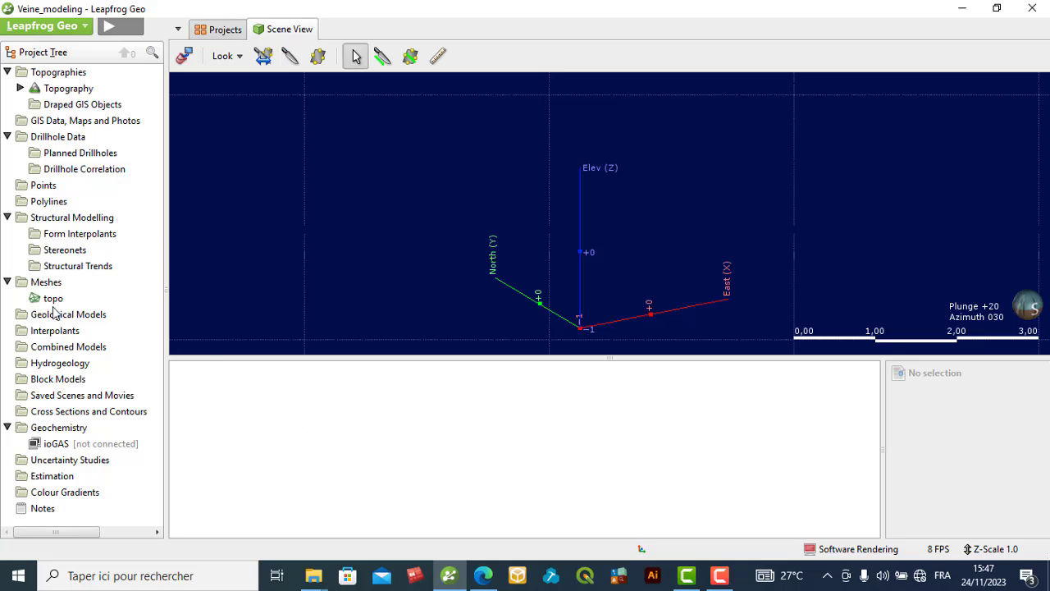
Step: Delete the Topography object from the Topographies folder
click(69, 88)
right_click(69, 88)
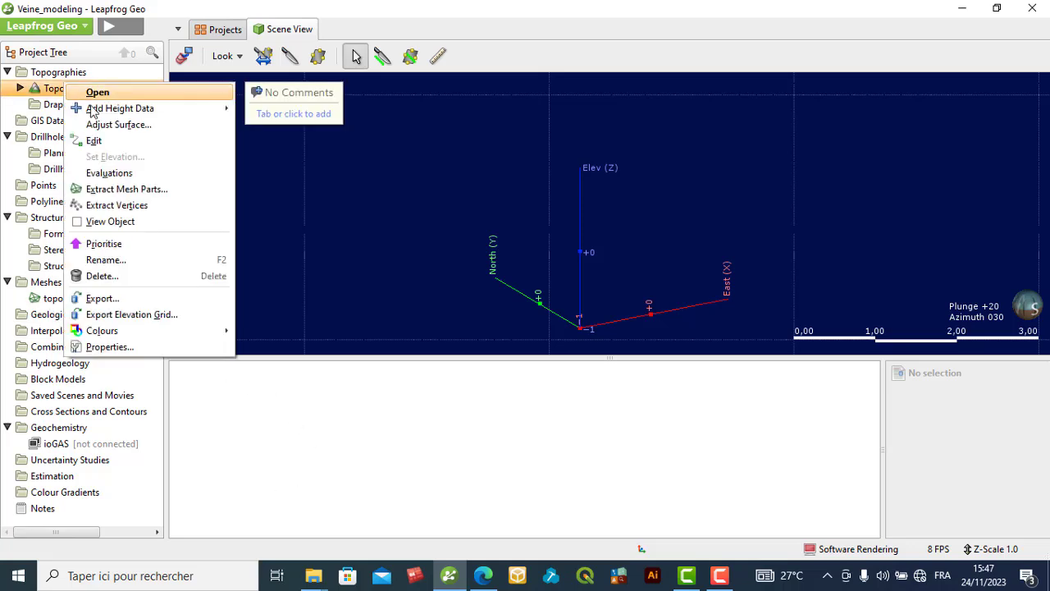
click(102, 275)
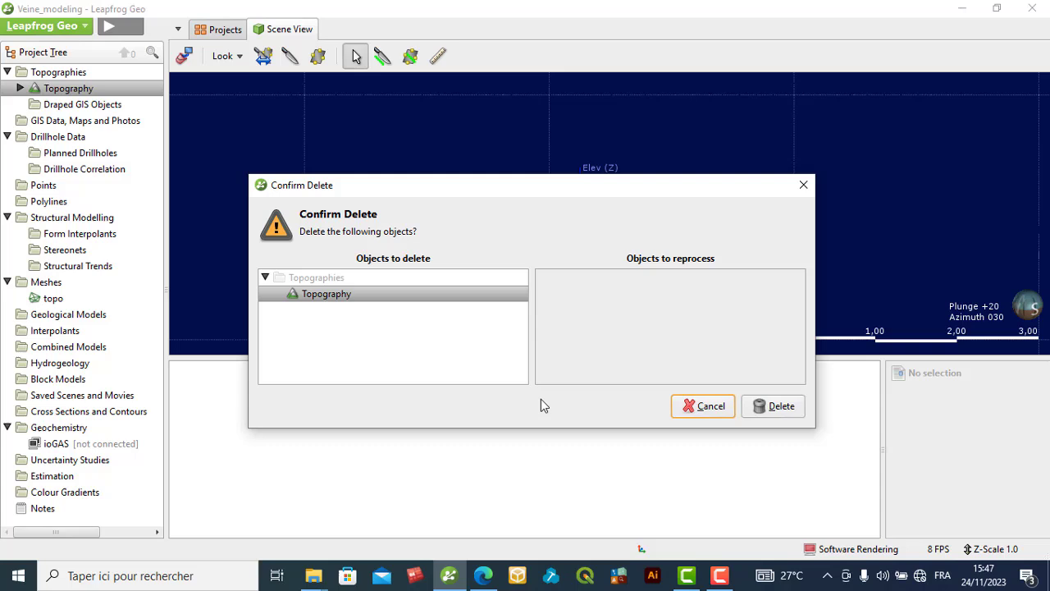
click(777, 410)
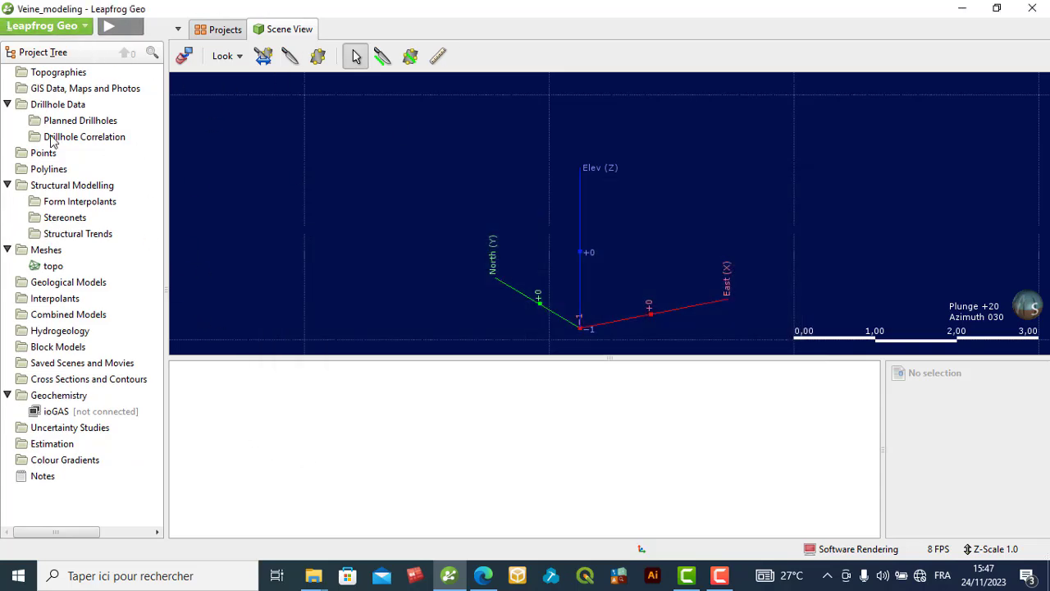
Step: Start a new topography from an imported elevation grid, choosing the file topo.asc in the Veins folder
click(63, 75)
right_click(64, 76)
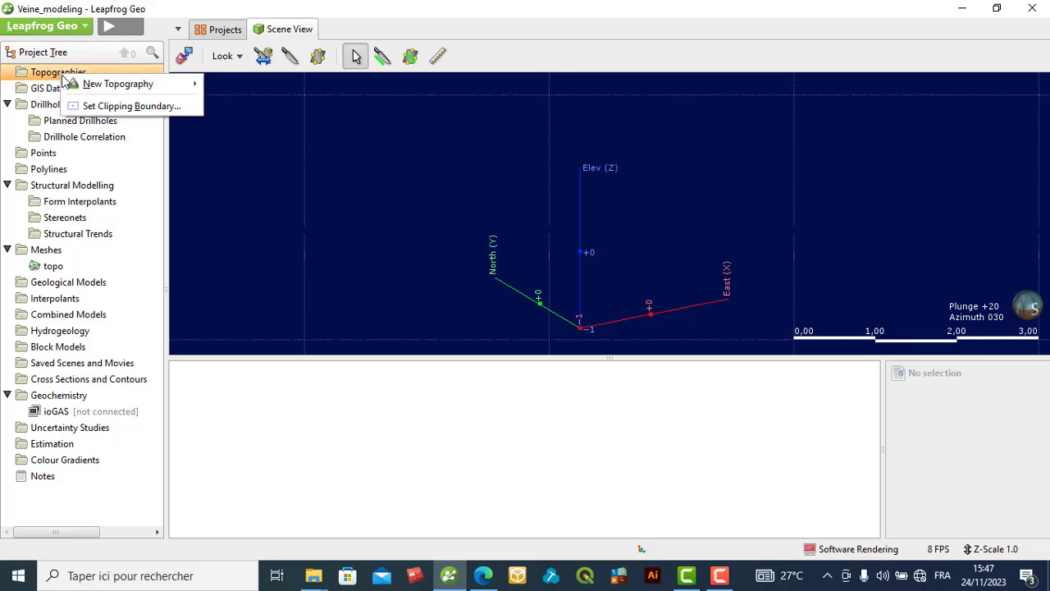
mouse_move(127, 90)
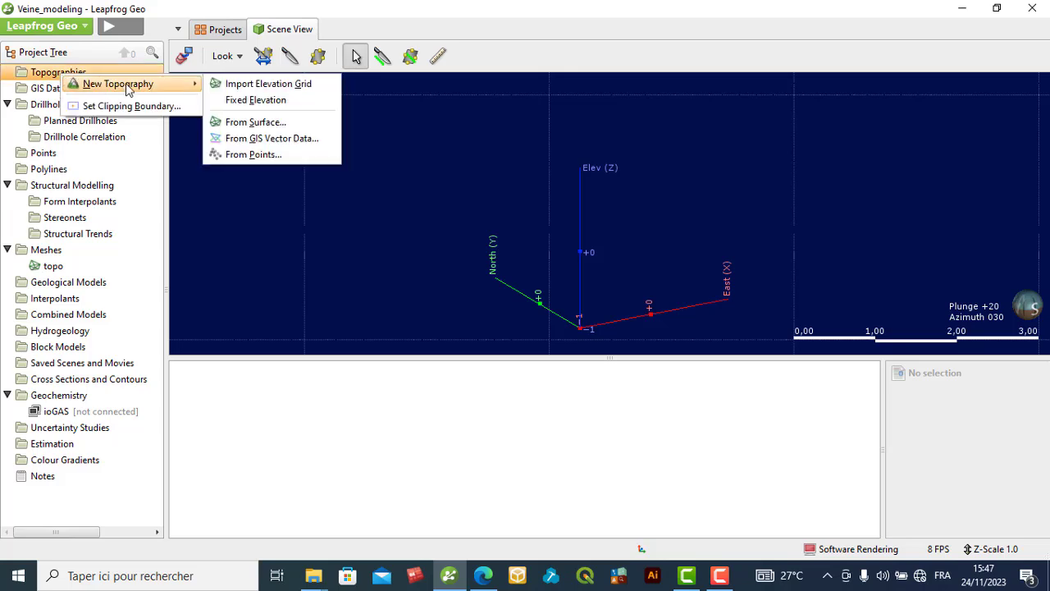
click(281, 86)
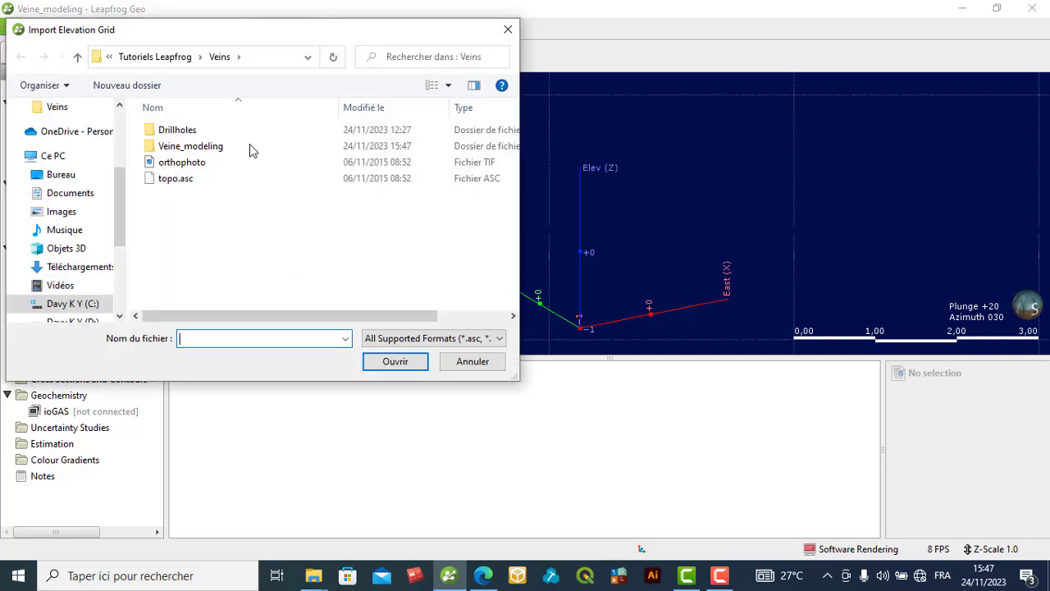
click(188, 181)
click(397, 361)
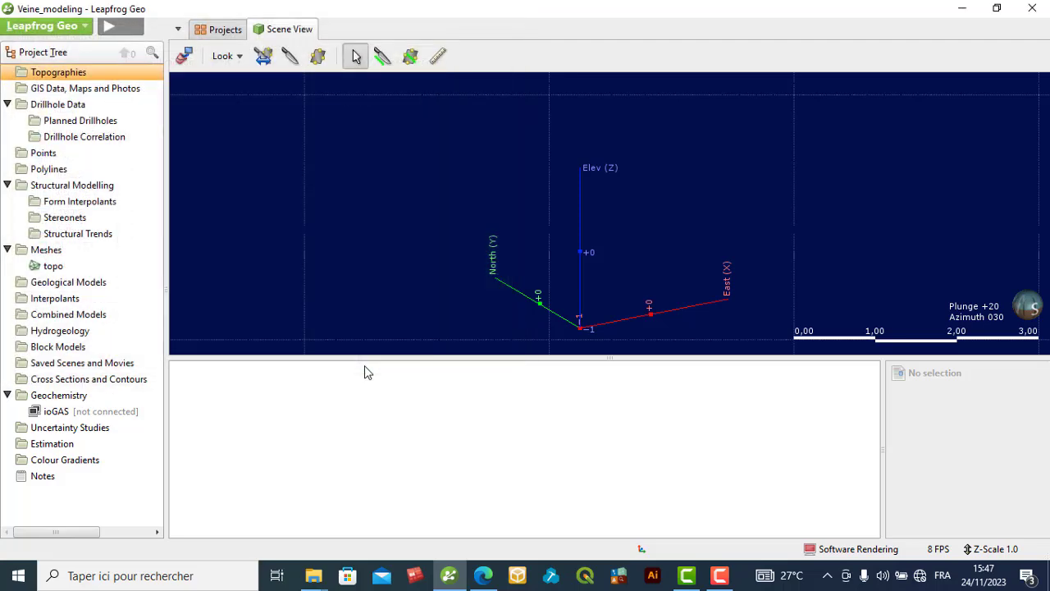
Step: Try to import the elevation grid with a surface resolution of 25.0 under the name topo
click(559, 188)
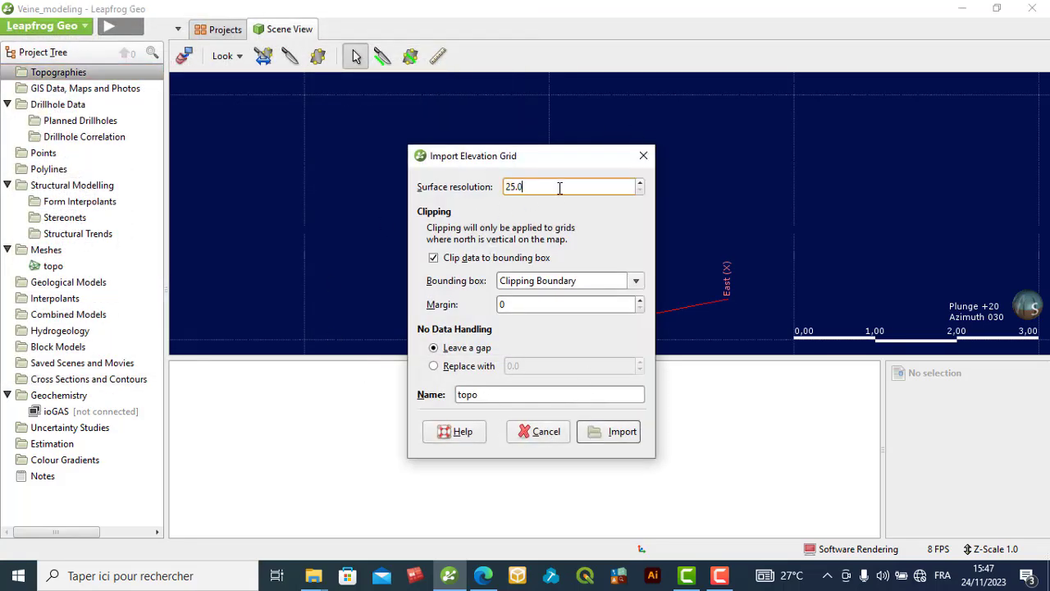
click(599, 433)
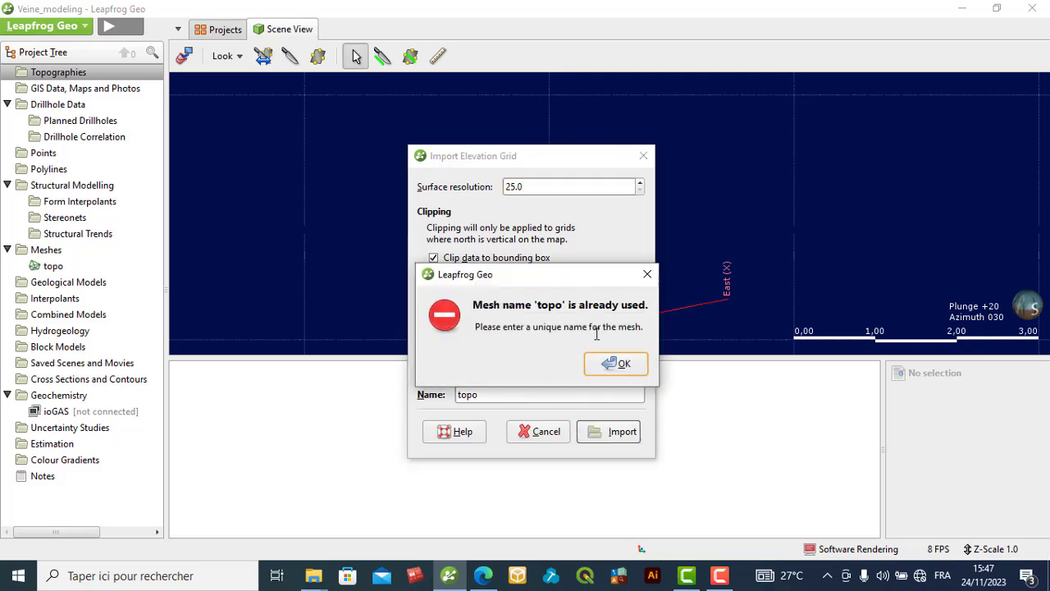
click(622, 364)
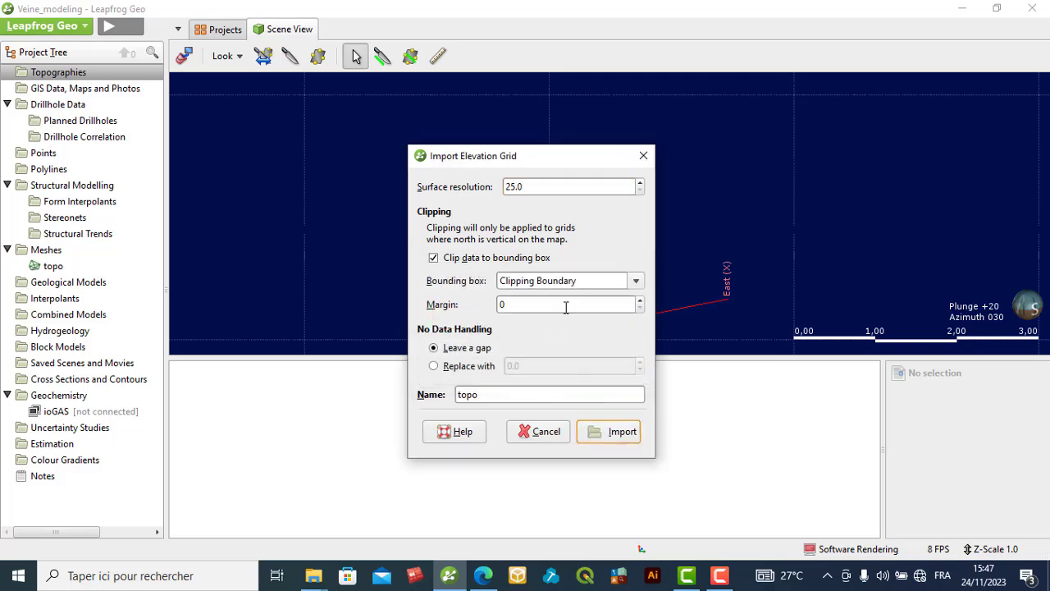
Step: Import the elevation grid under the name topography and create the new topography with the name Topography
click(525, 395)
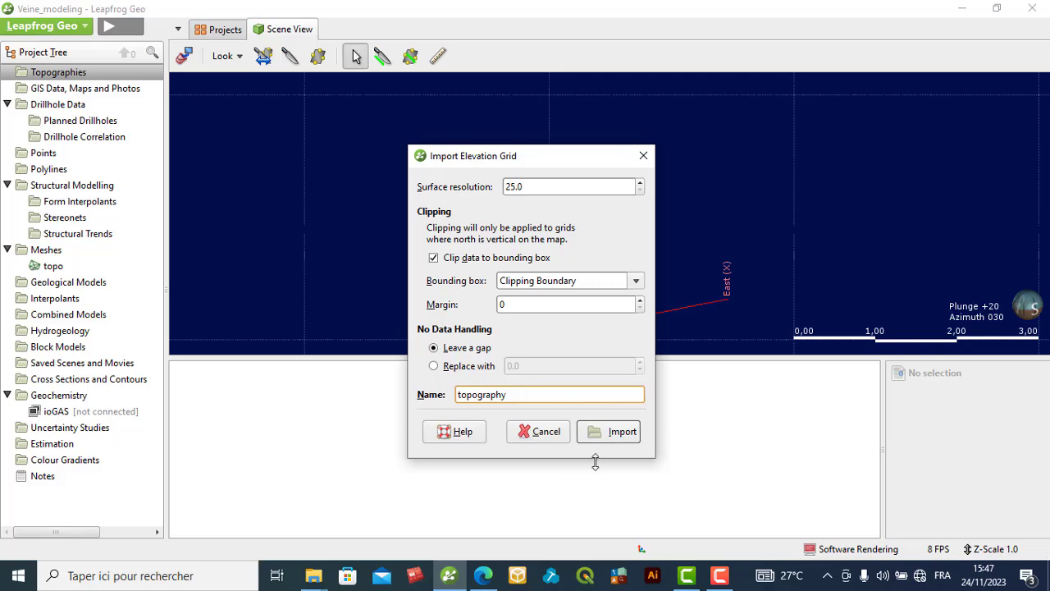
text(graphy)
click(618, 432)
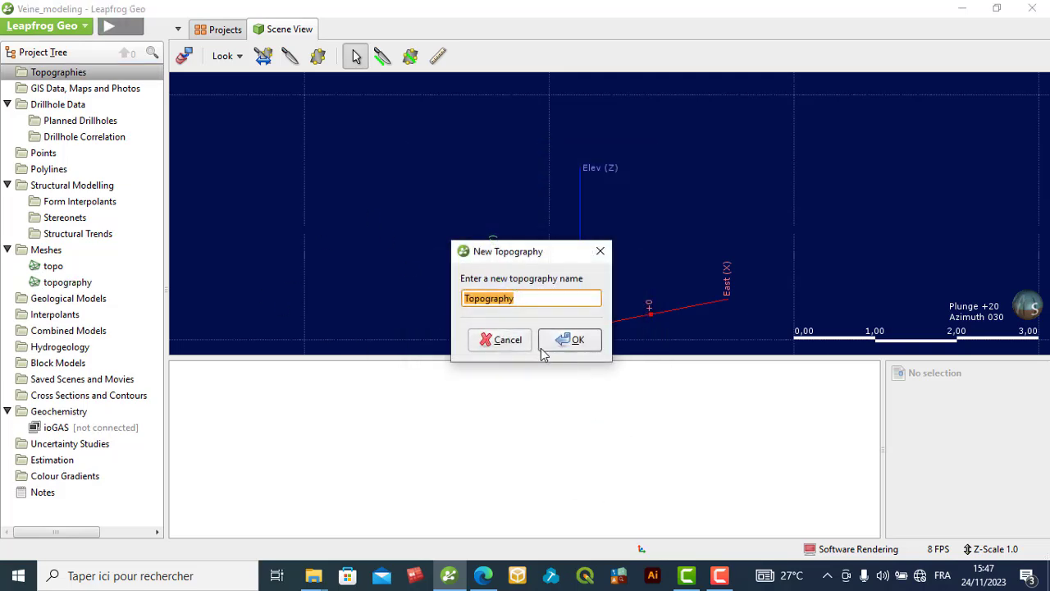
click(565, 342)
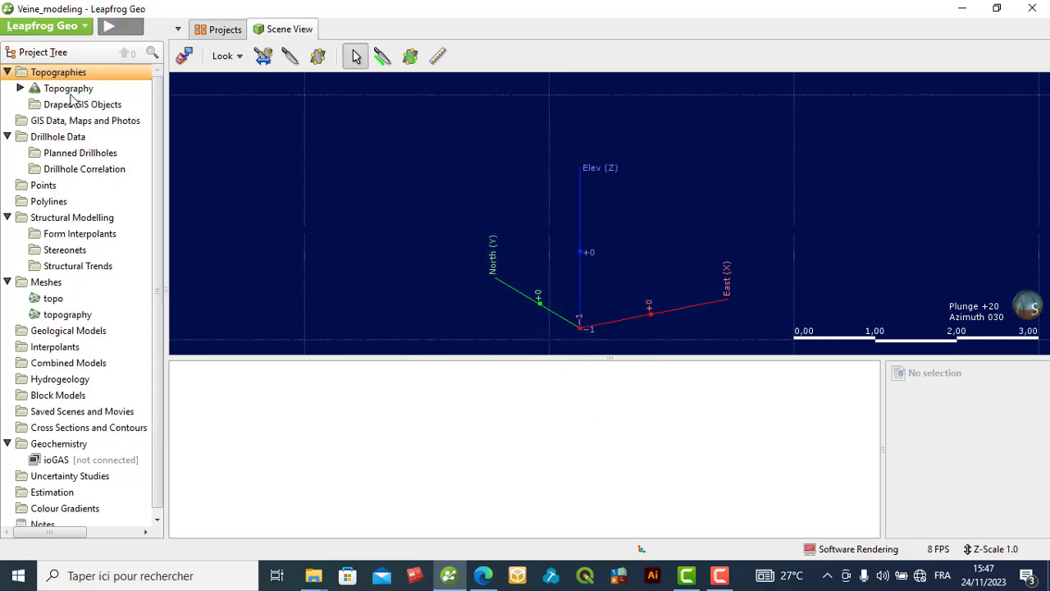
Step: Display the new Topography in the scene and colour its surface by Elevation
drag(72, 96, 337, 138)
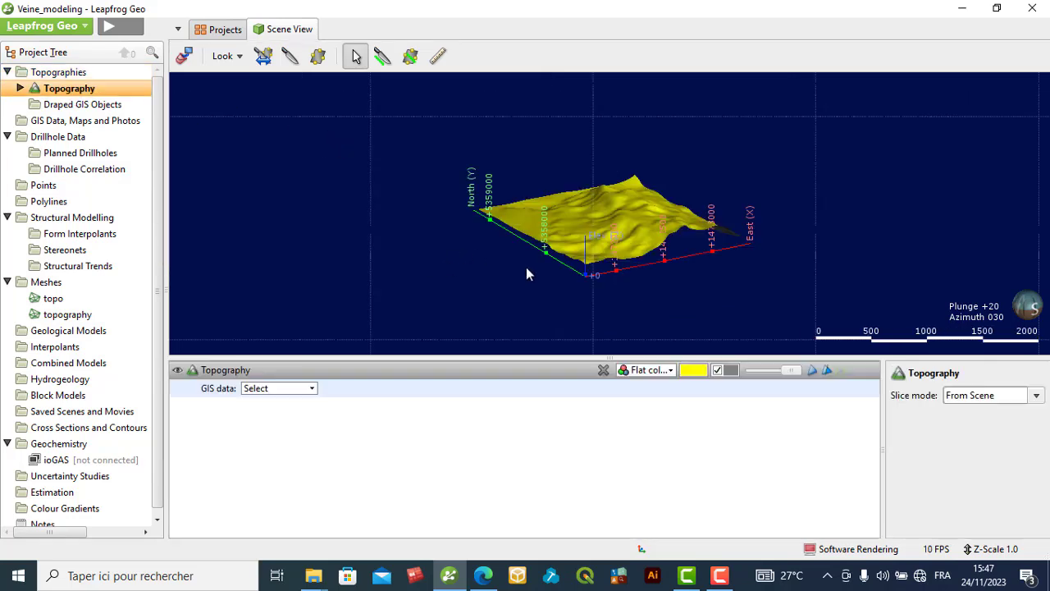
drag(526, 266, 544, 295)
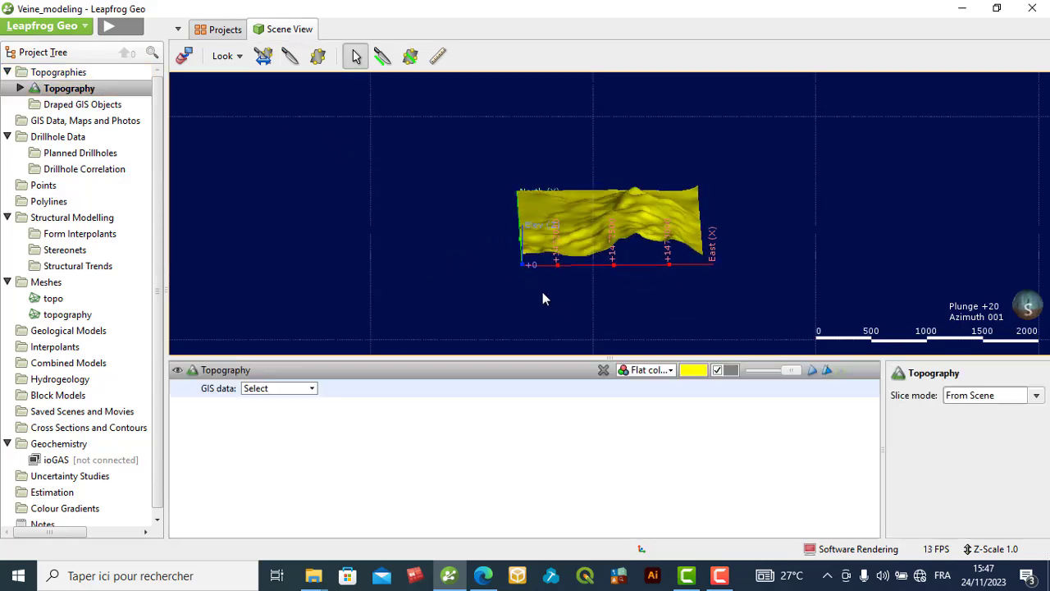
click(670, 371)
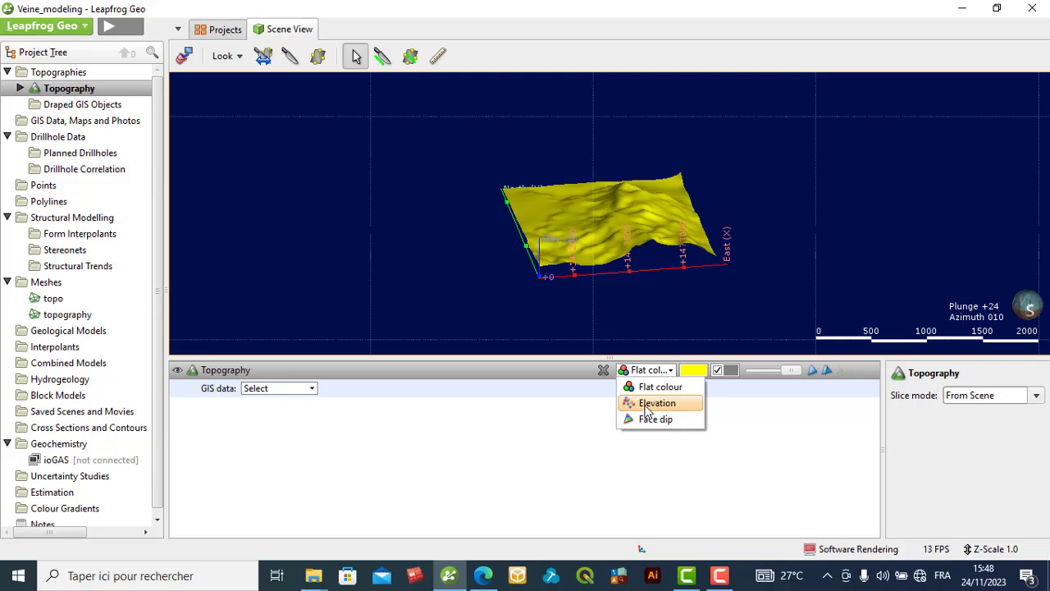
click(656, 403)
mouse_move(576, 291)
mouse_down()
mouse_move(605, 275)
mouse_move(578, 284)
mouse_move(588, 280)
mouse_up()
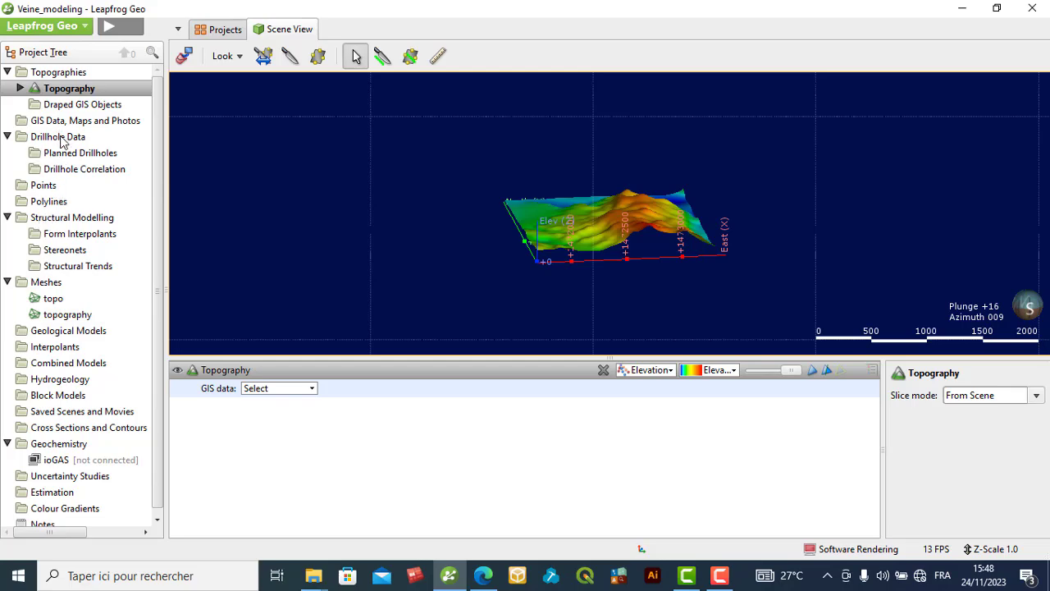
Step: Start a drillhole data import, choosing the collar file from the Drillholes folder inside Veins
click(61, 140)
right_click(60, 140)
click(107, 144)
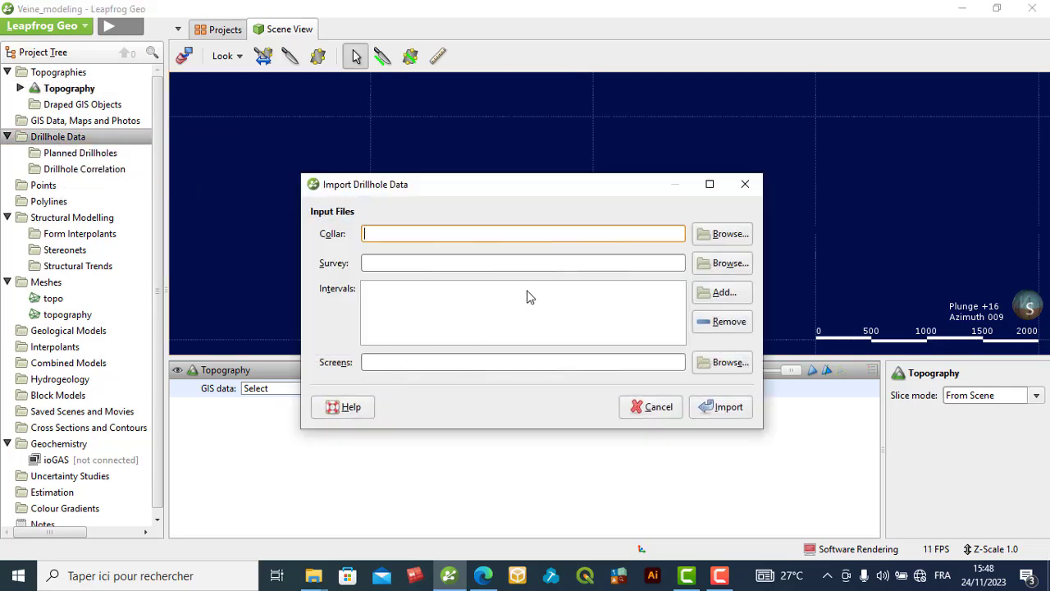
click(702, 237)
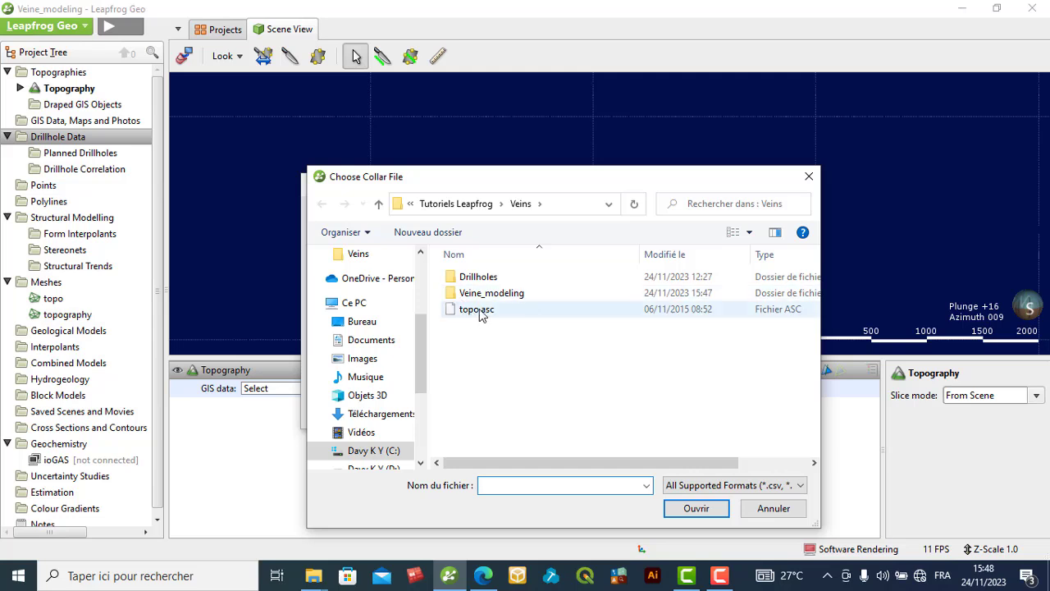
click(379, 205)
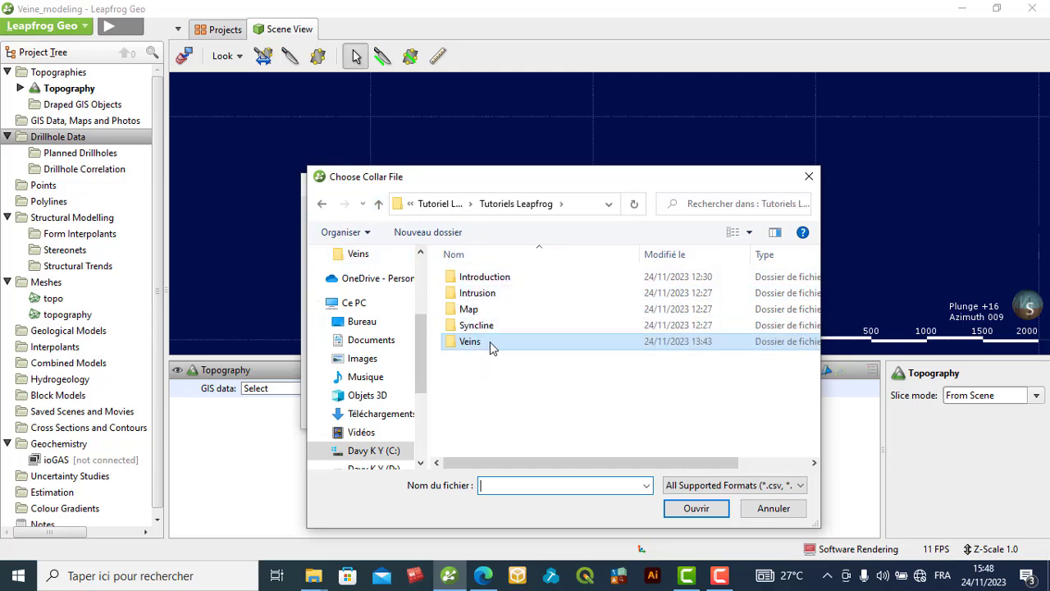
double_click(491, 344)
double_click(489, 278)
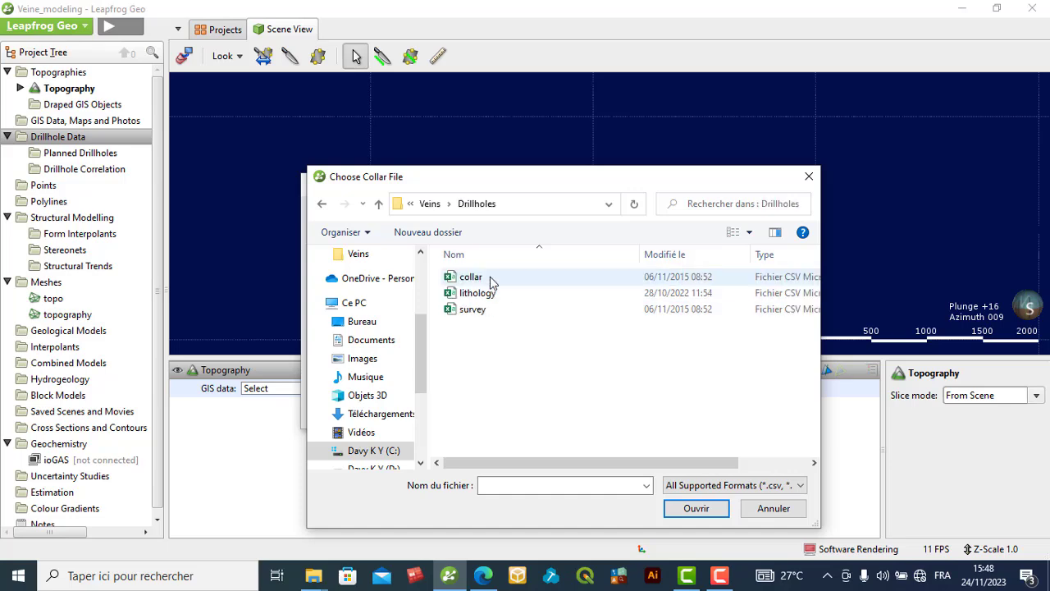
click(491, 278)
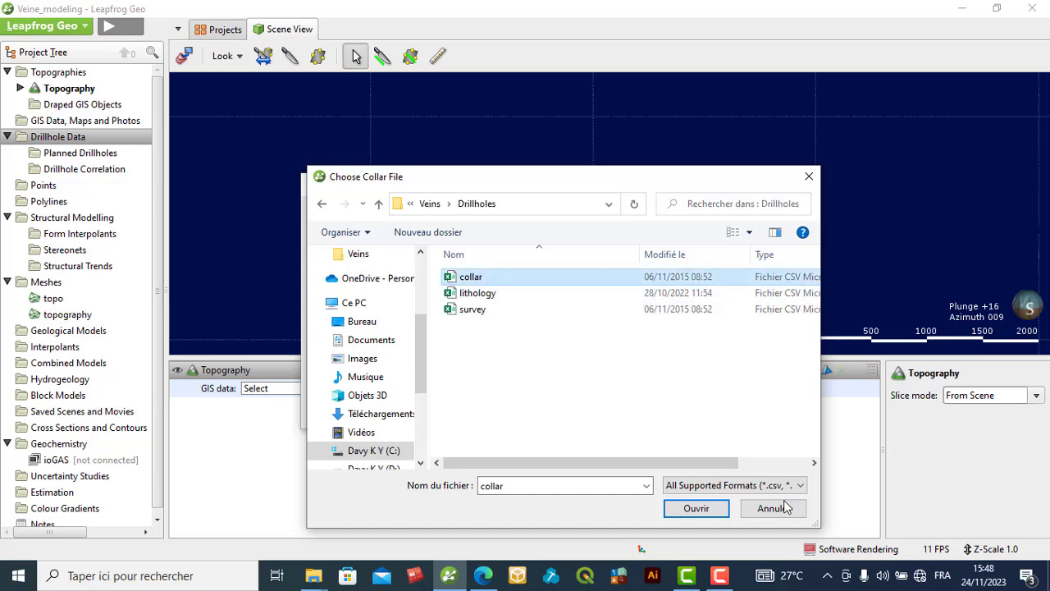
click(696, 508)
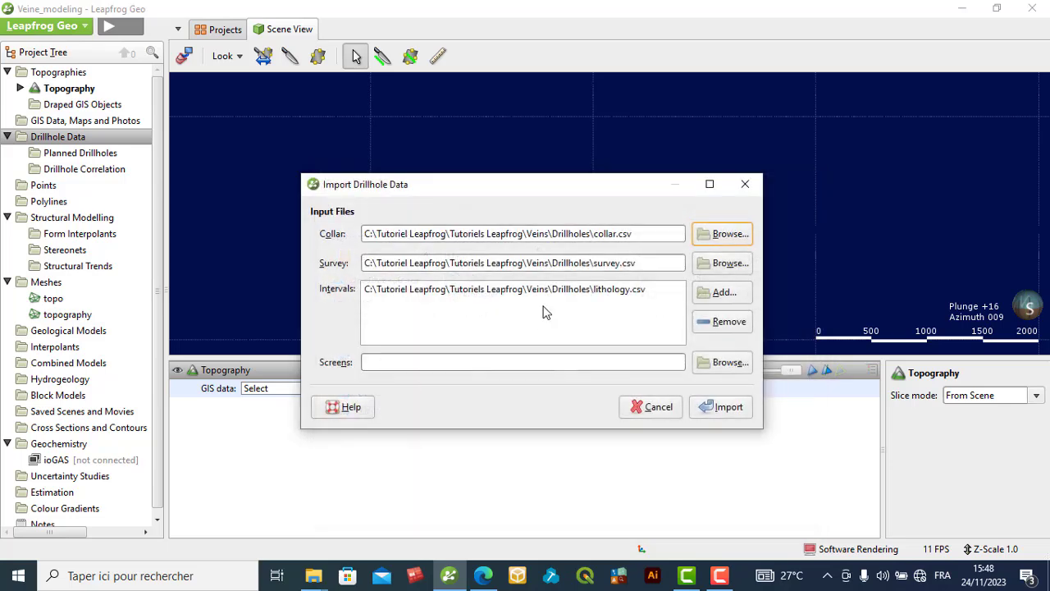
Step: Load the drillhole files and accept the column assignments for collar.csv and survey.csv
click(721, 407)
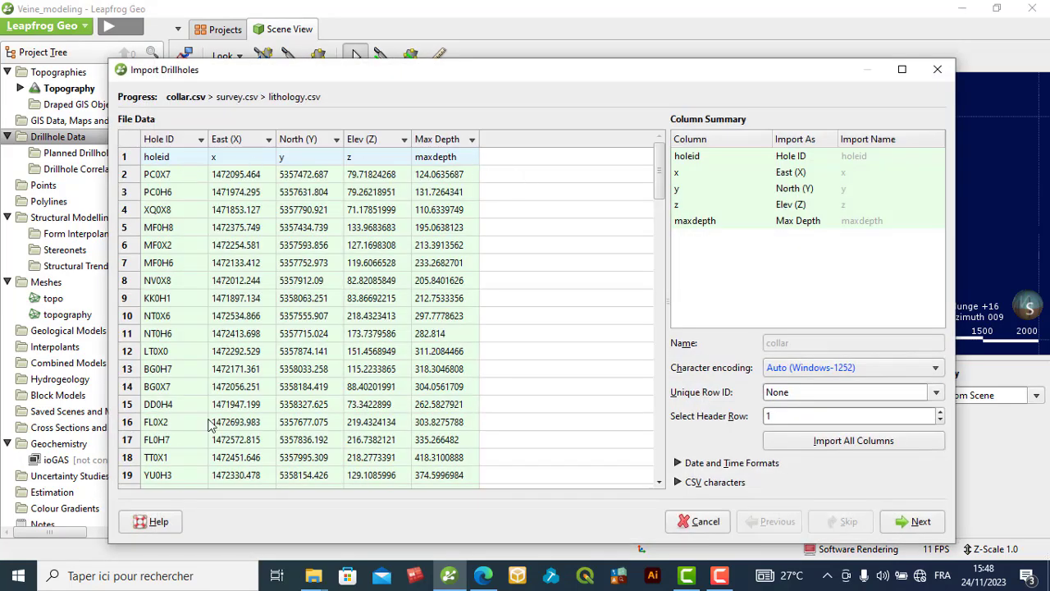
click(916, 522)
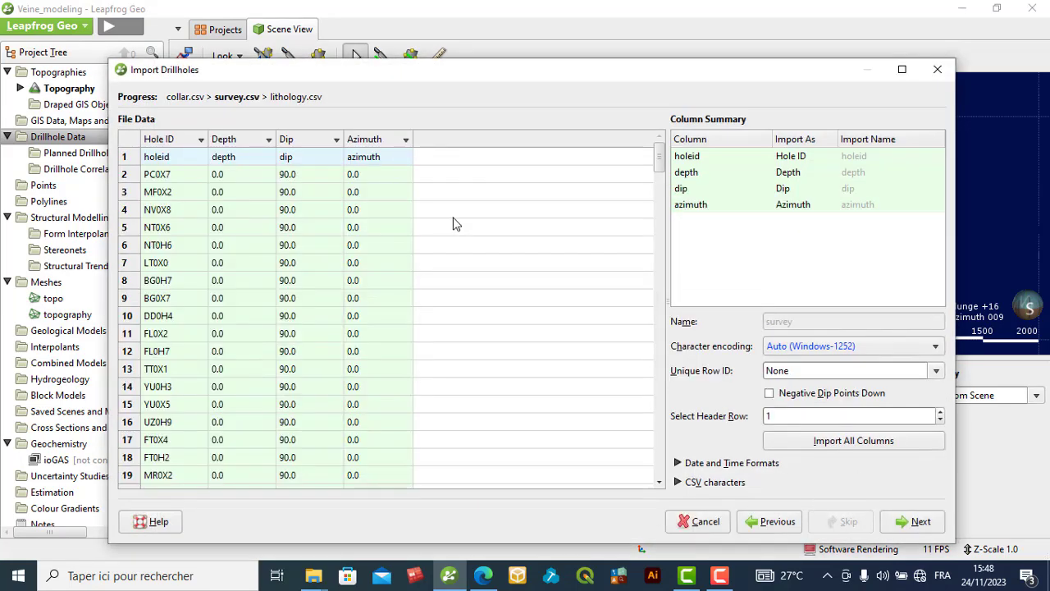
click(912, 522)
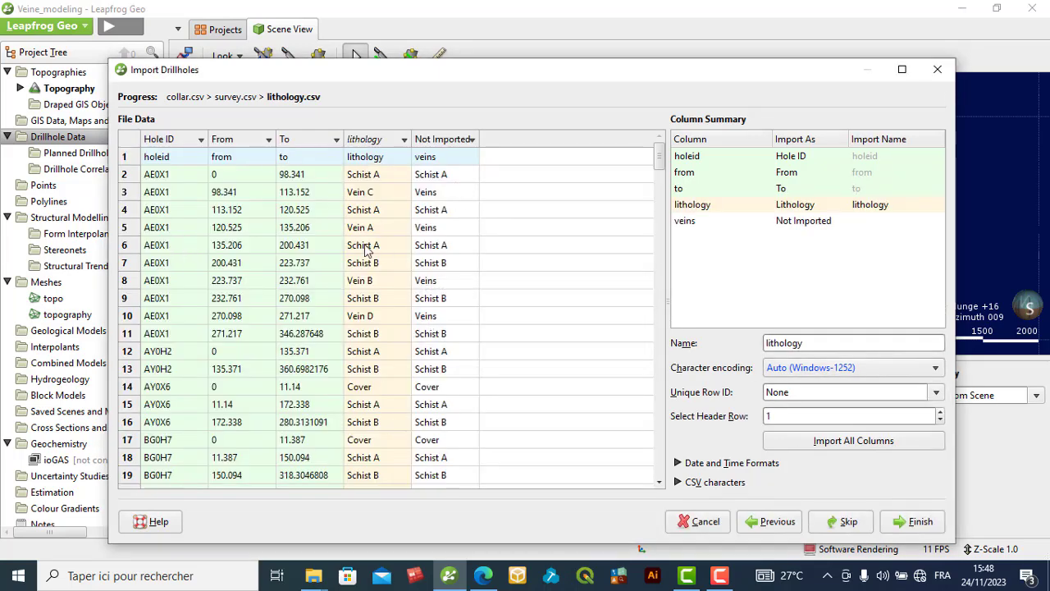
Step: Set the veins column of lithology.csv to import as Lithology and finish the drillhole import
click(800, 223)
click(831, 224)
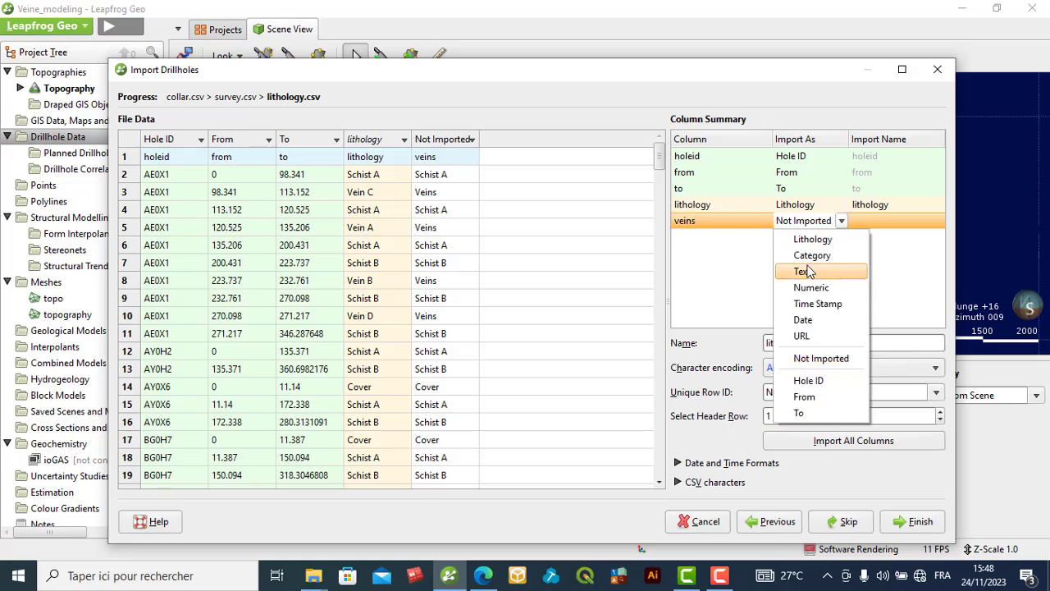
click(778, 237)
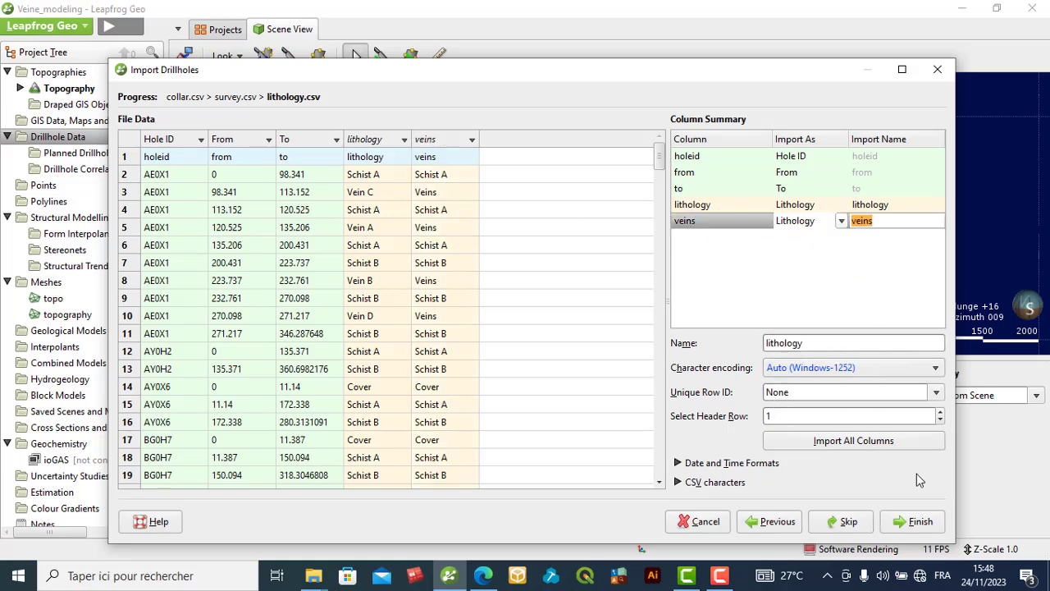
click(918, 522)
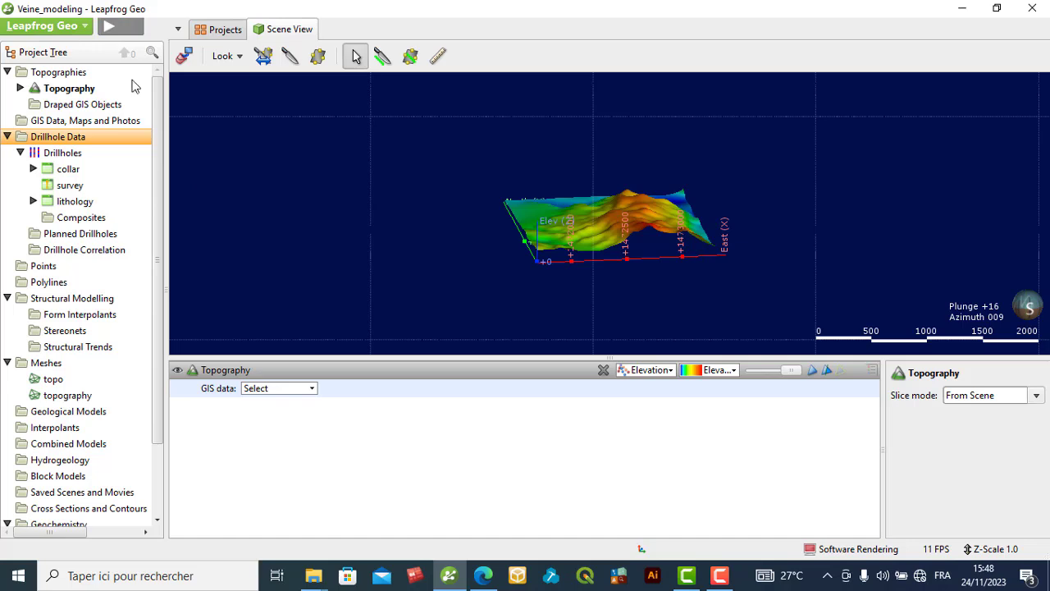
Step: Display the imported drillholes in the scene together with the topography
click(50, 154)
drag(398, 222, 461, 269)
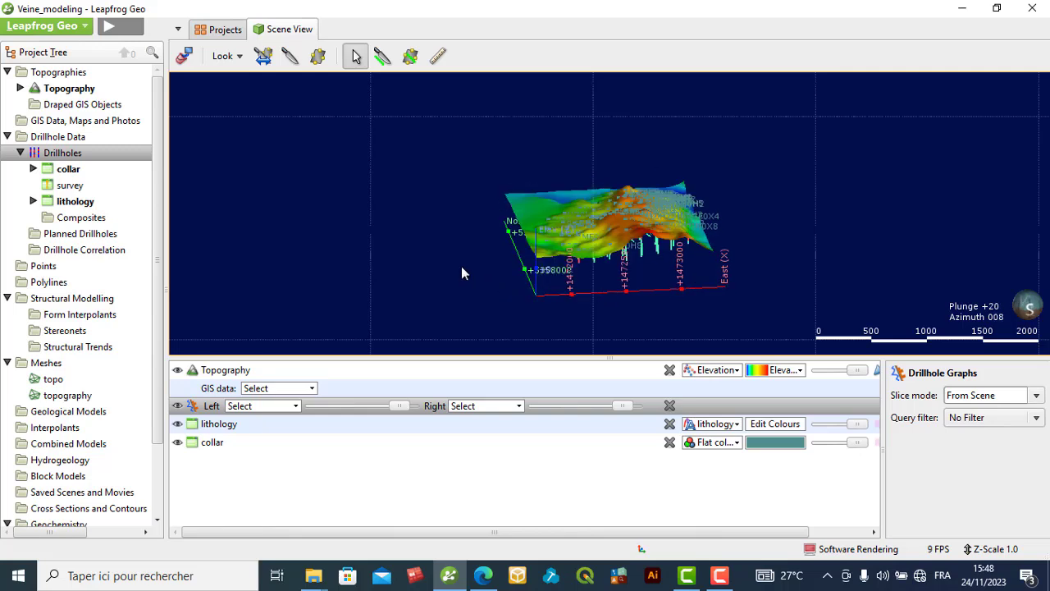
click(89, 107)
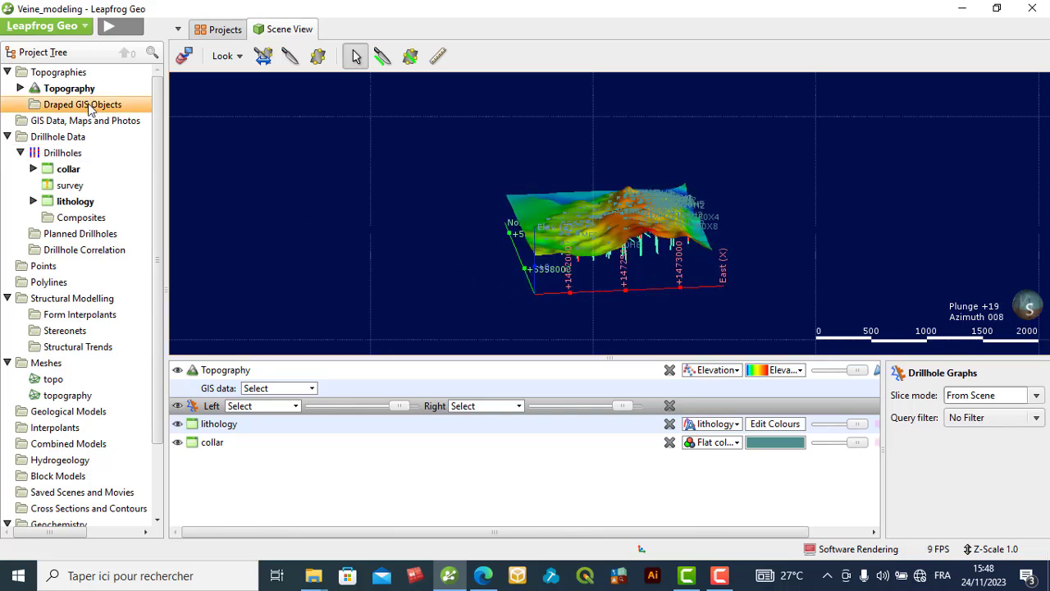
Step: Import the orthophoto map from the Veins folder into GIS Data, Maps and Photos, keeping the image's own georeferencing
right_click(72, 123)
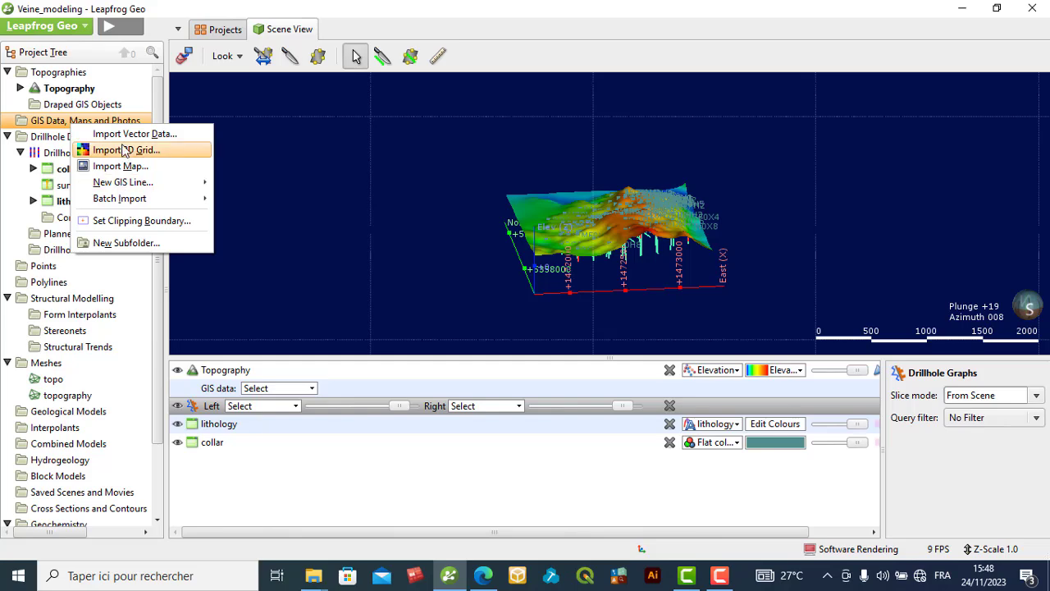
click(129, 173)
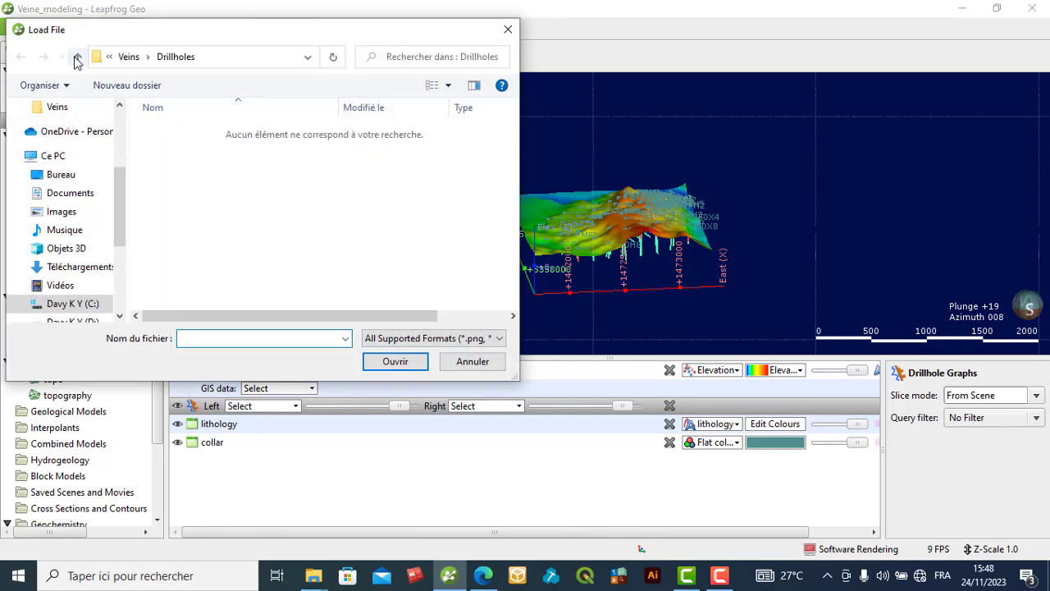
click(77, 57)
click(181, 162)
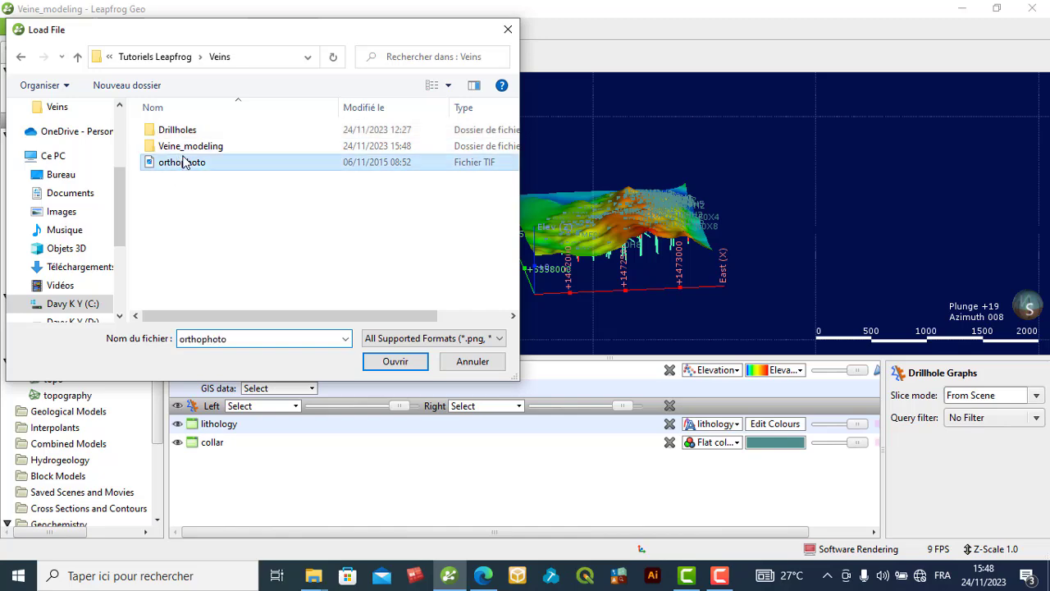
click(398, 361)
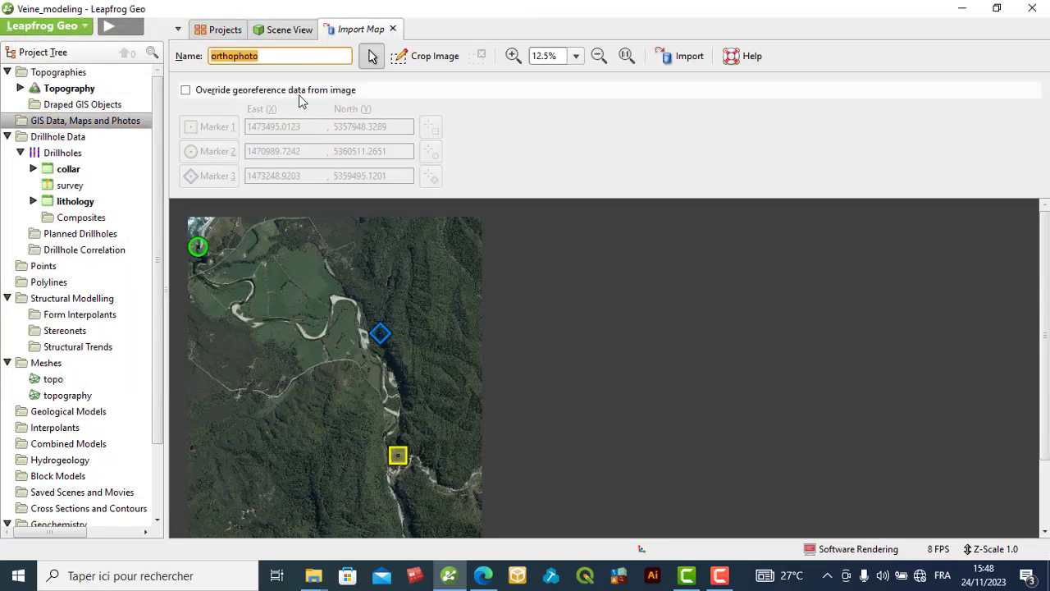
click(689, 56)
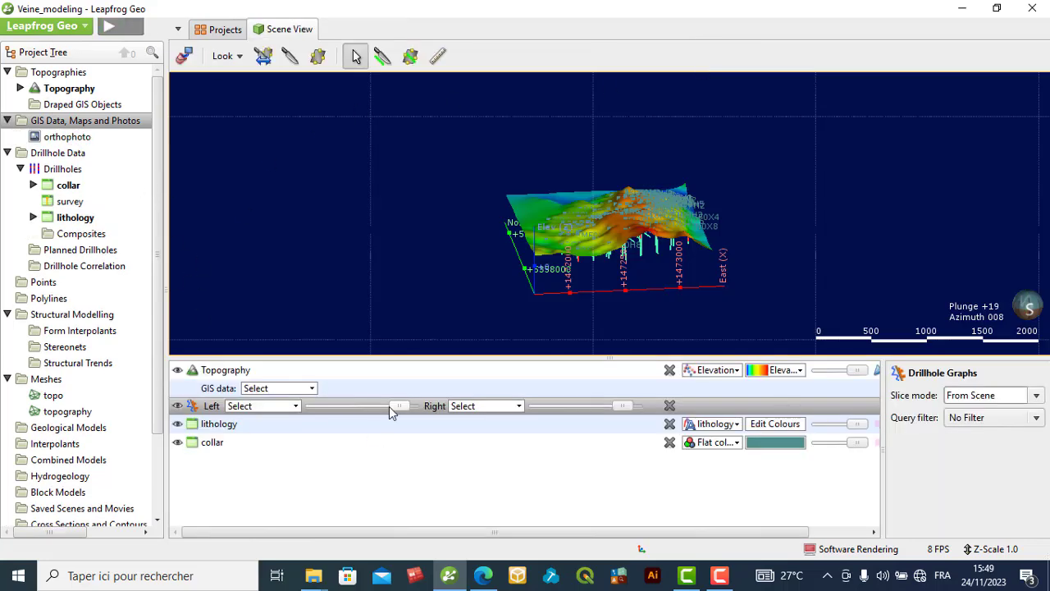
Step: Drape the orthophoto over the Topography as its GIS data
drag(667, 310, 600, 225)
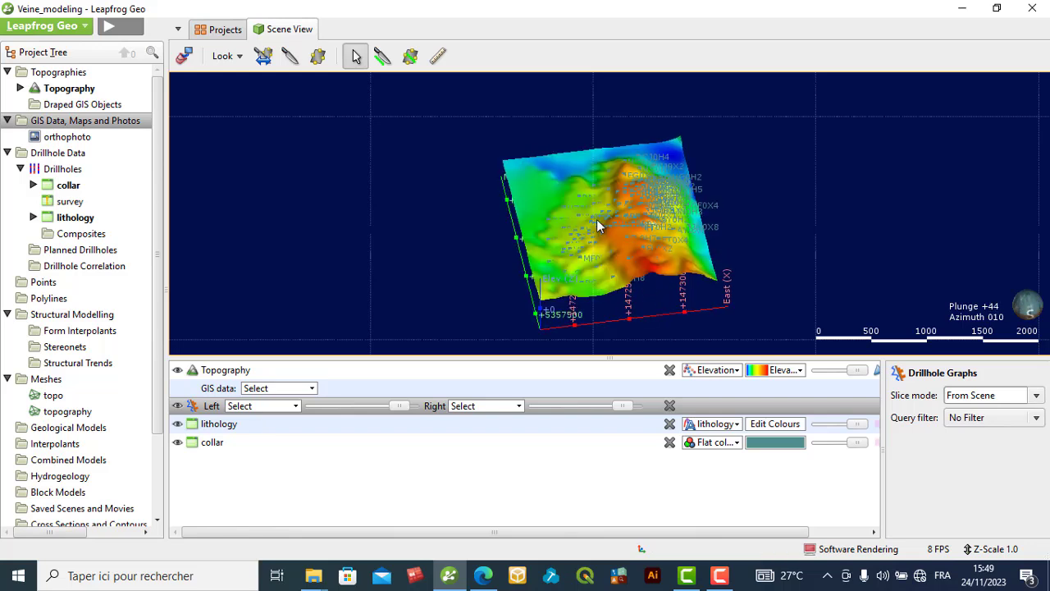
click(311, 389)
mouse_move(305, 448)
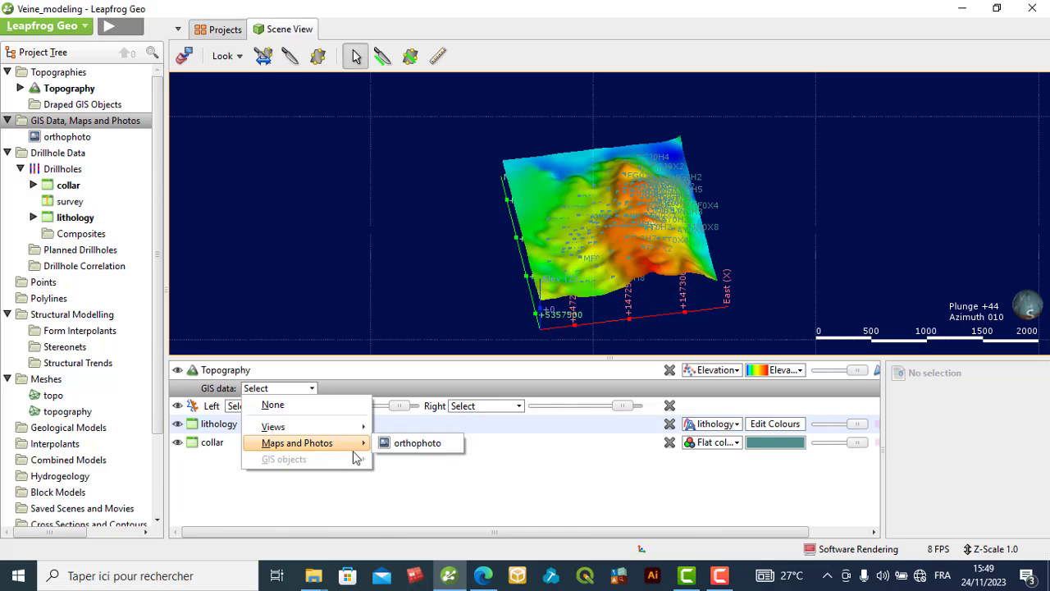
click(422, 444)
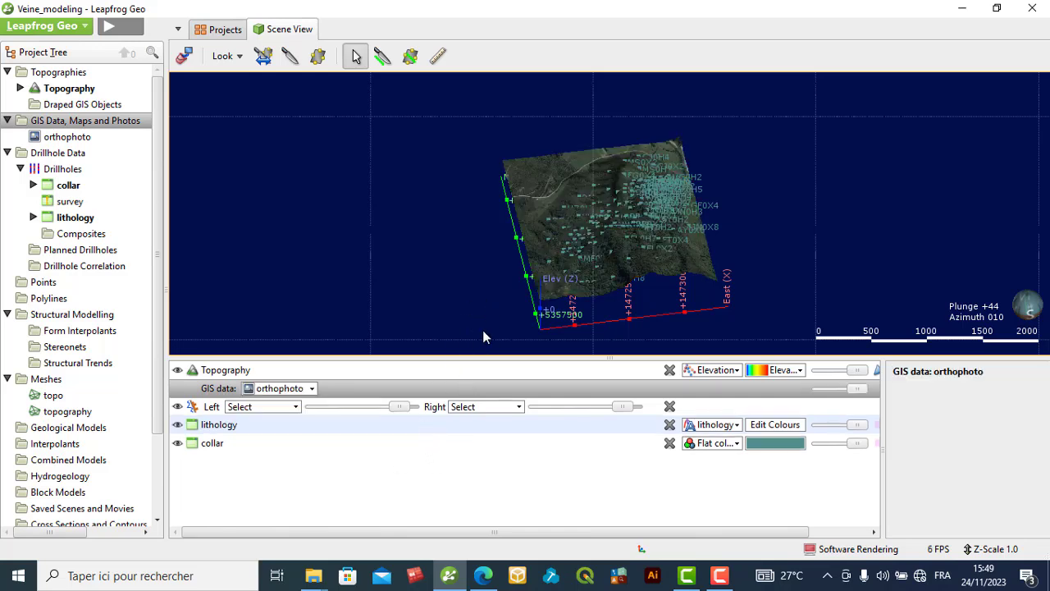
Step: View the draped surface from below and from the side, and hide the Topography in the scene
drag(558, 272, 627, 286)
scroll(630, 288, up, 5)
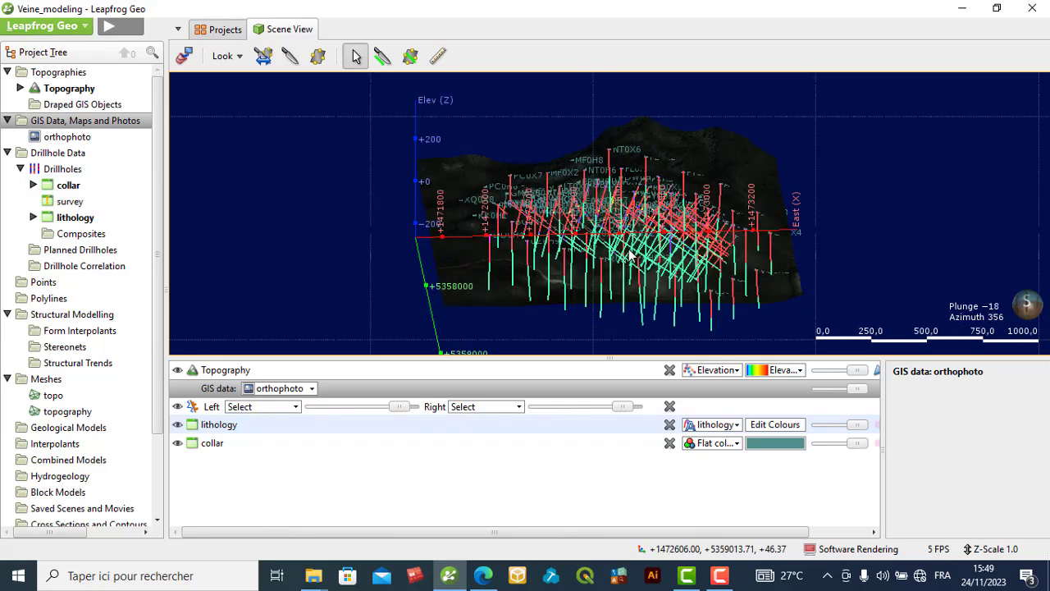
scroll(635, 288, up, 2)
drag(604, 244, 615, 226)
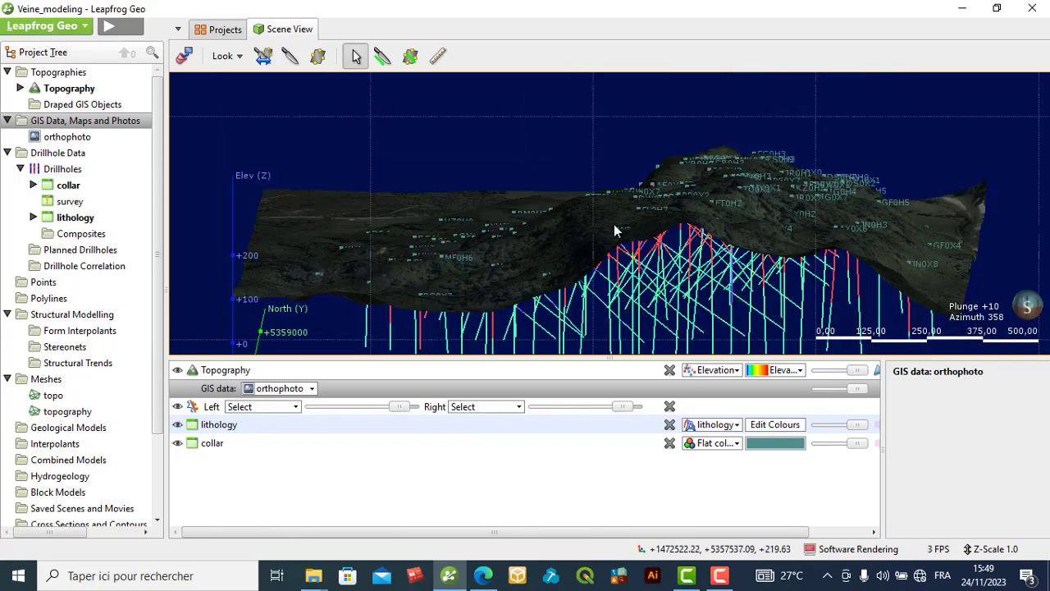
drag(714, 285, 698, 283)
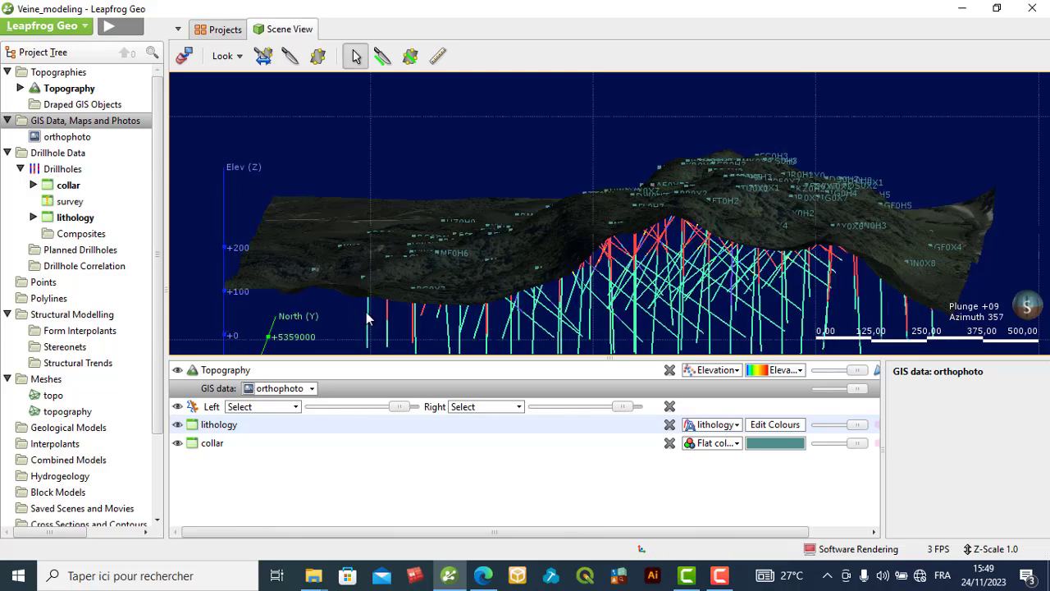
click(177, 370)
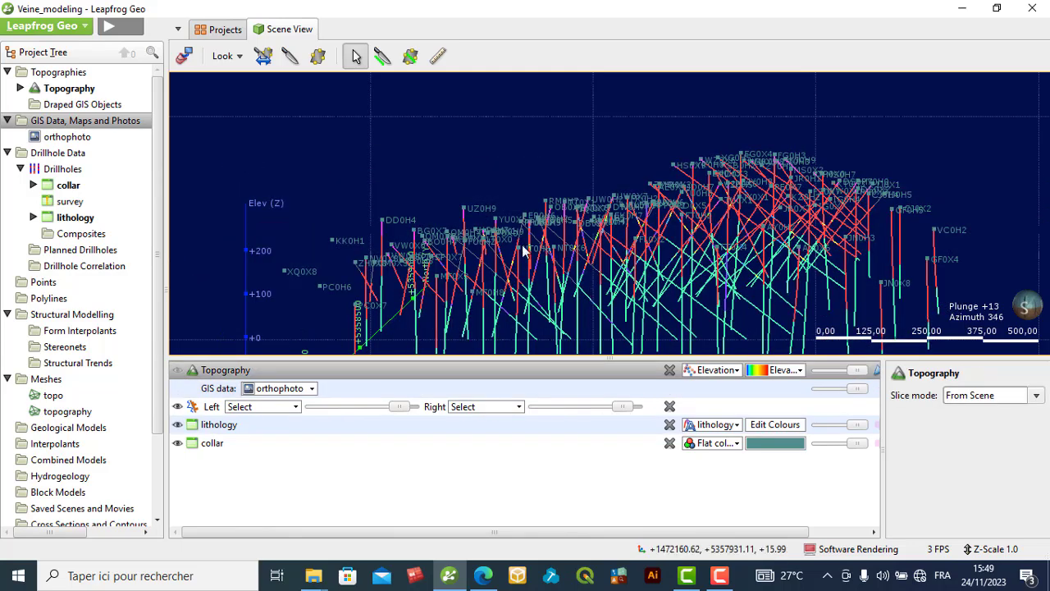
Step: Check the lithology interval details of drillhole CQ0H4 in the scene and dismiss them
click(666, 304)
scroll(574, 263, down, 2)
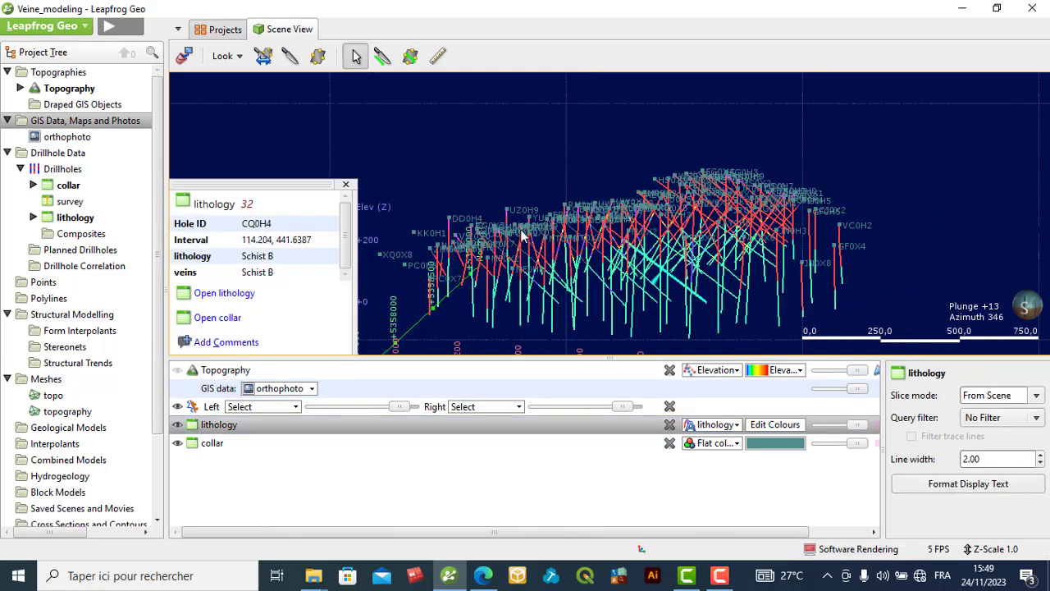
click(520, 193)
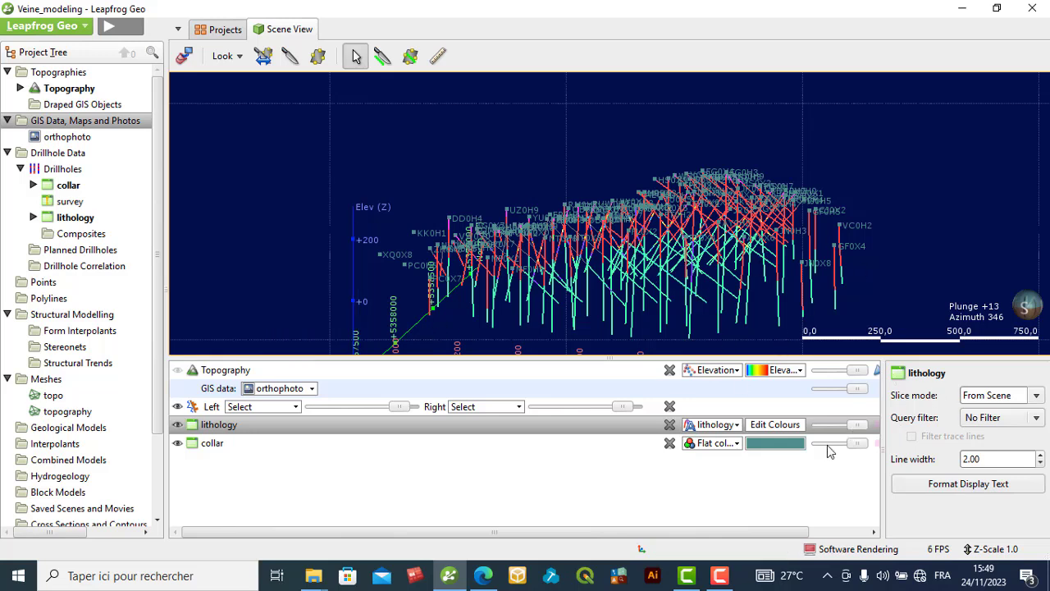
Step: Try displaying the collar points as solid spheres with a point radius of 4.000
drag(797, 531, 845, 531)
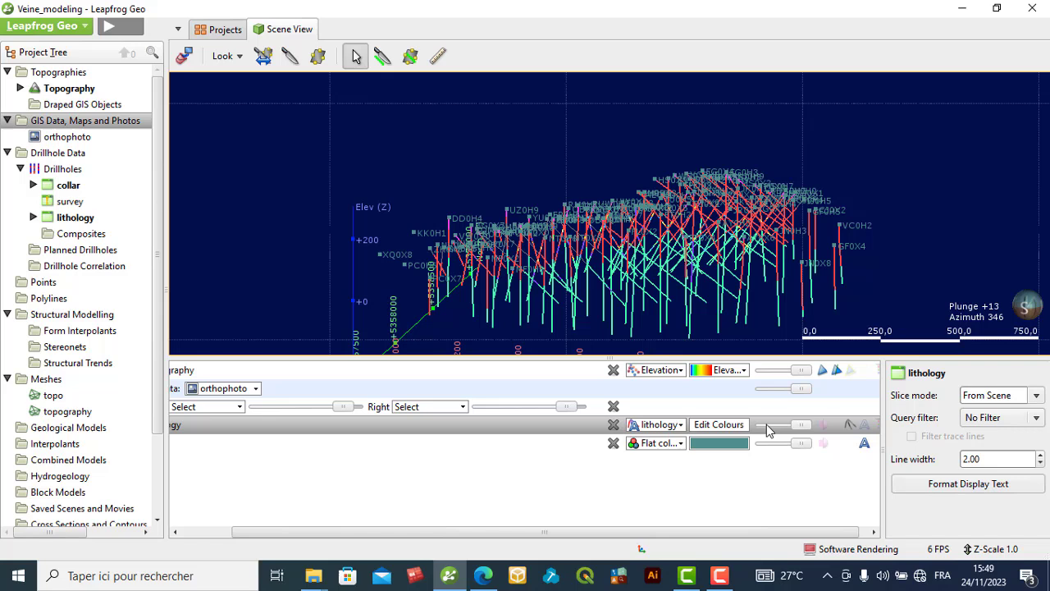
click(823, 443)
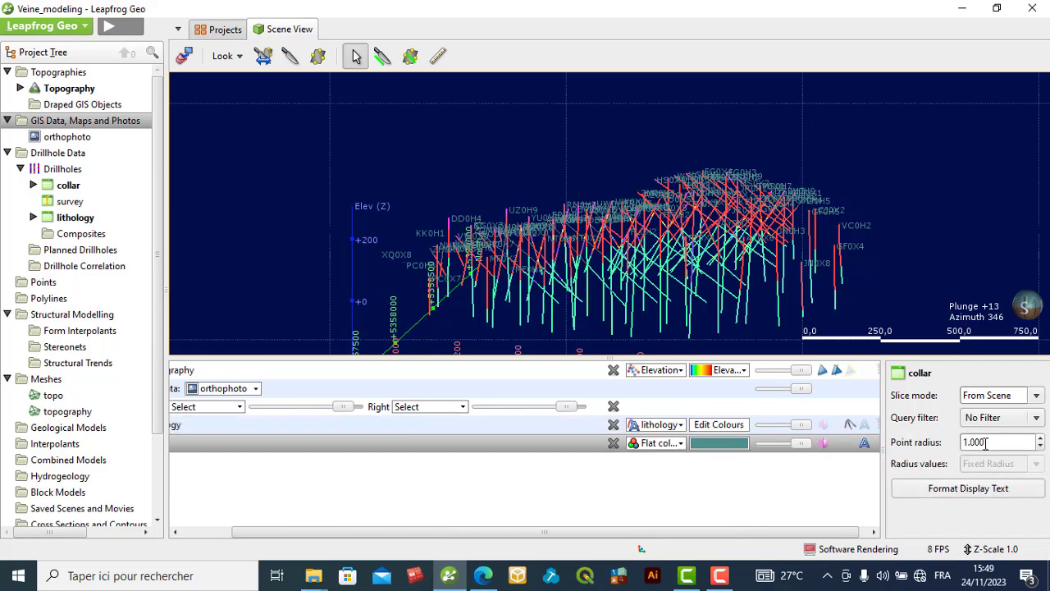
scroll(986, 443, up, 3)
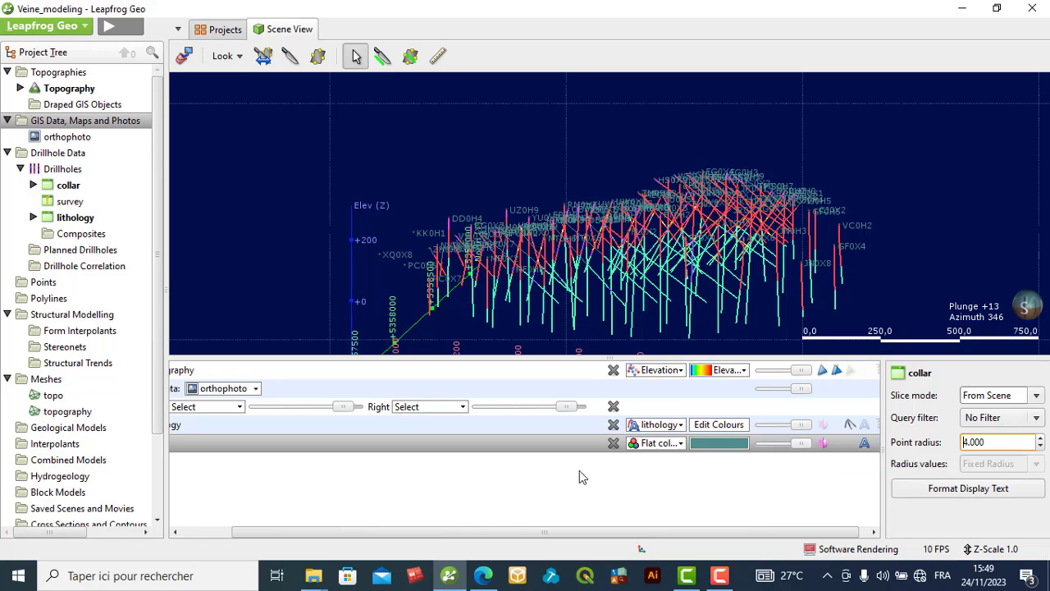
drag(530, 532, 702, 554)
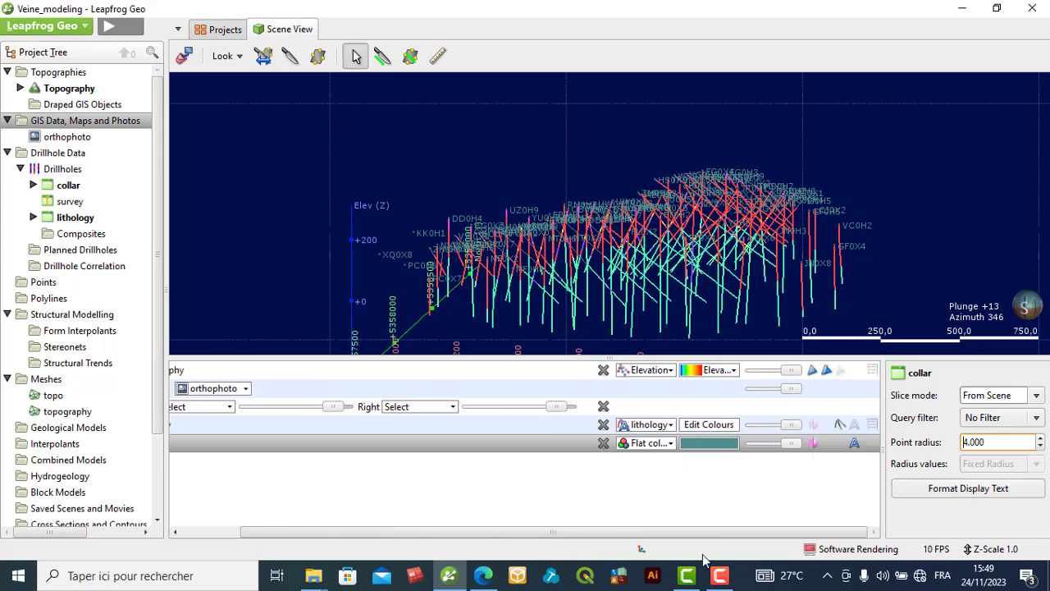
Step: Display the lithology intervals as solid cylinders with a line radius of 5
click(814, 425)
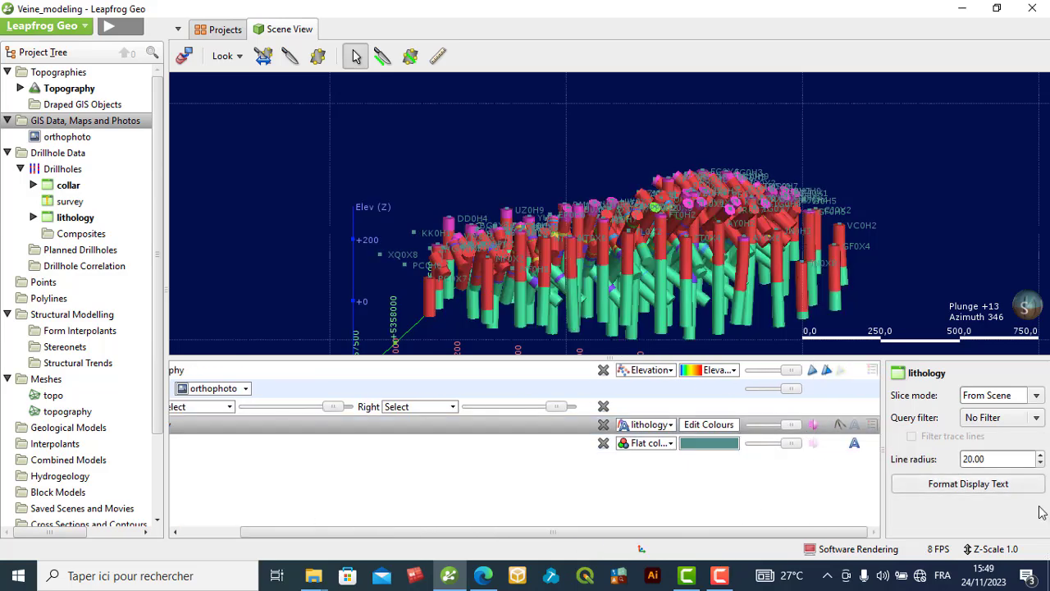
drag(998, 462, 945, 460)
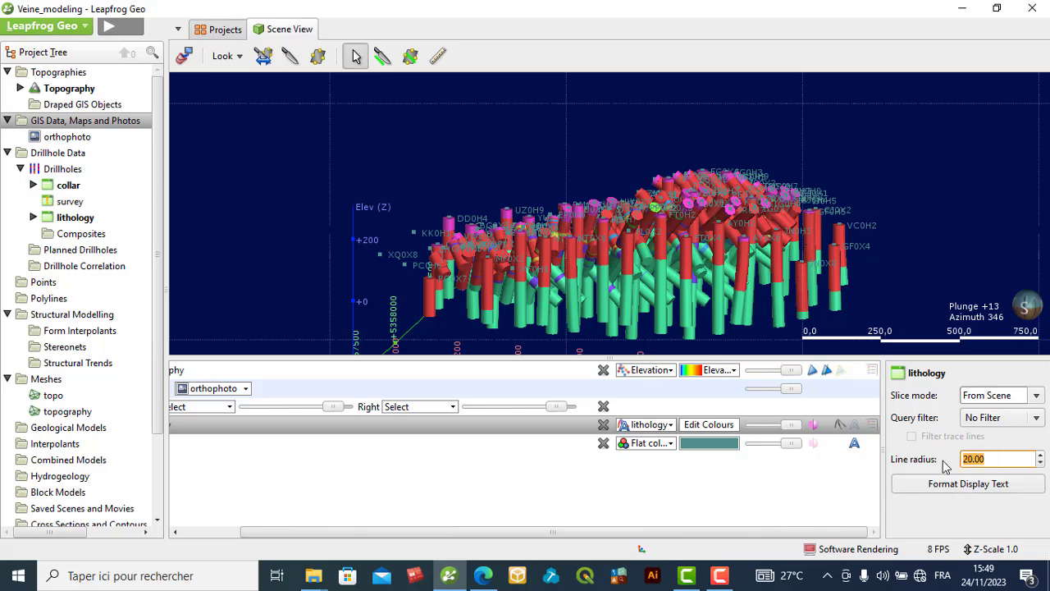
text(5)
click(774, 396)
scroll(711, 299, up, 3)
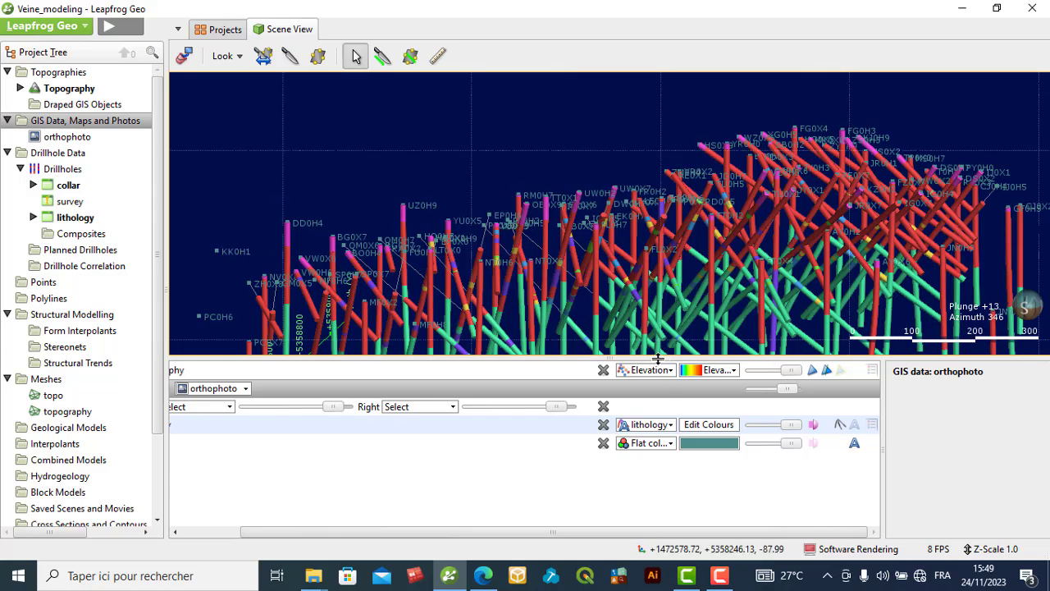
Step: Move the shape list to the right of the scene and frame all the drillholes in the enlarged view
right_click(294, 386)
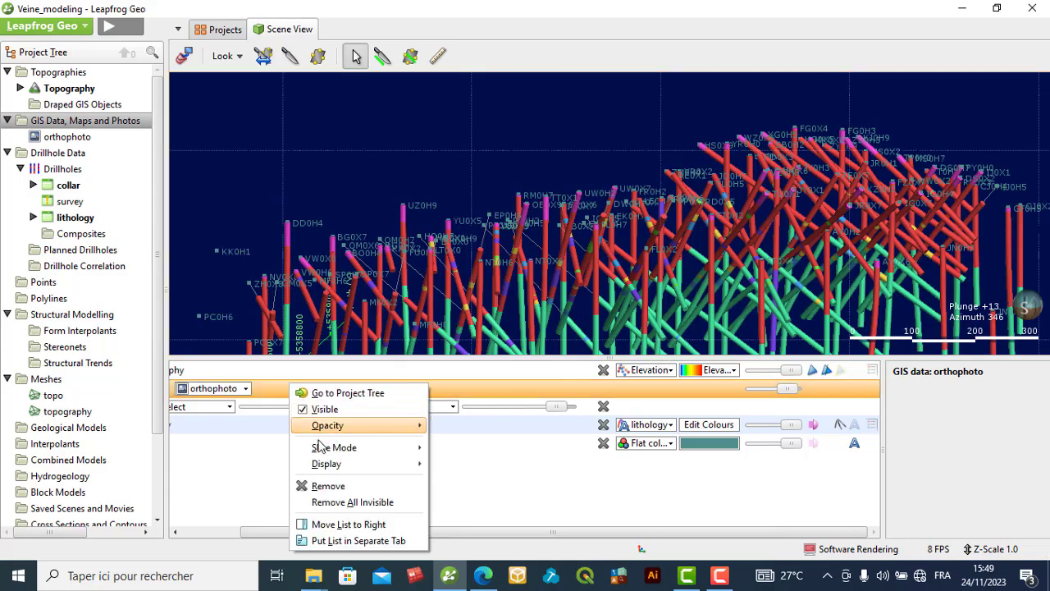
click(359, 525)
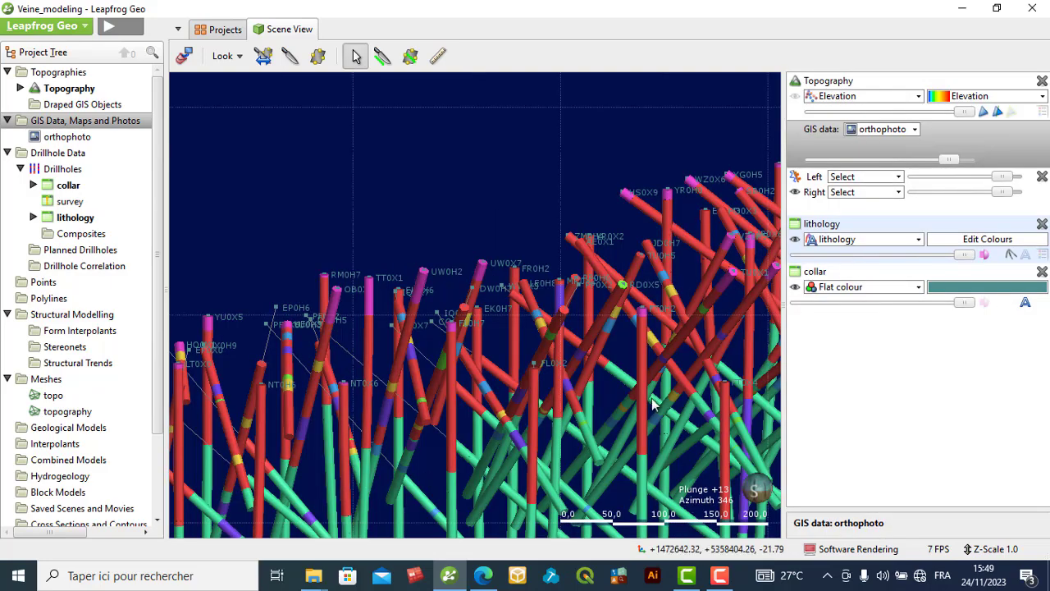
scroll(655, 377, down, 5)
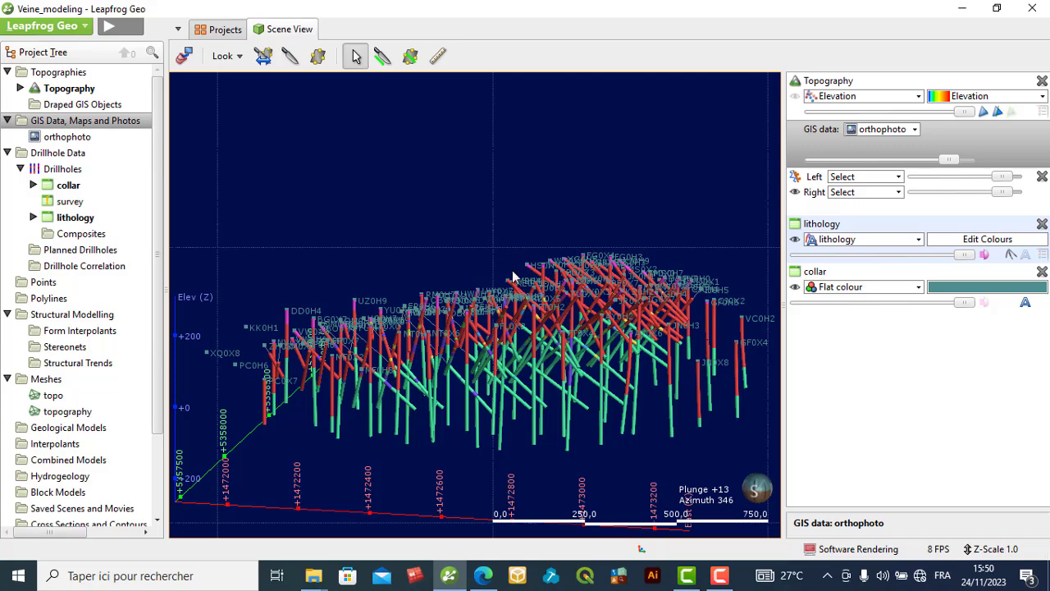
right_drag(513, 276, 508, 202)
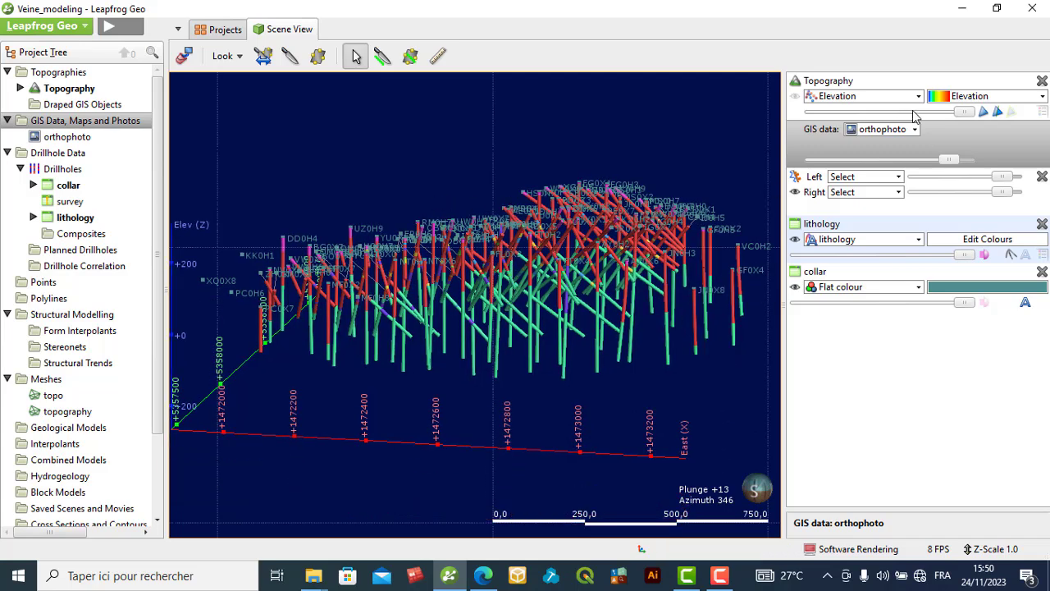
Step: Show the lithology legend in the scene and compare its colours with the drillhole intervals from different angles
click(1042, 255)
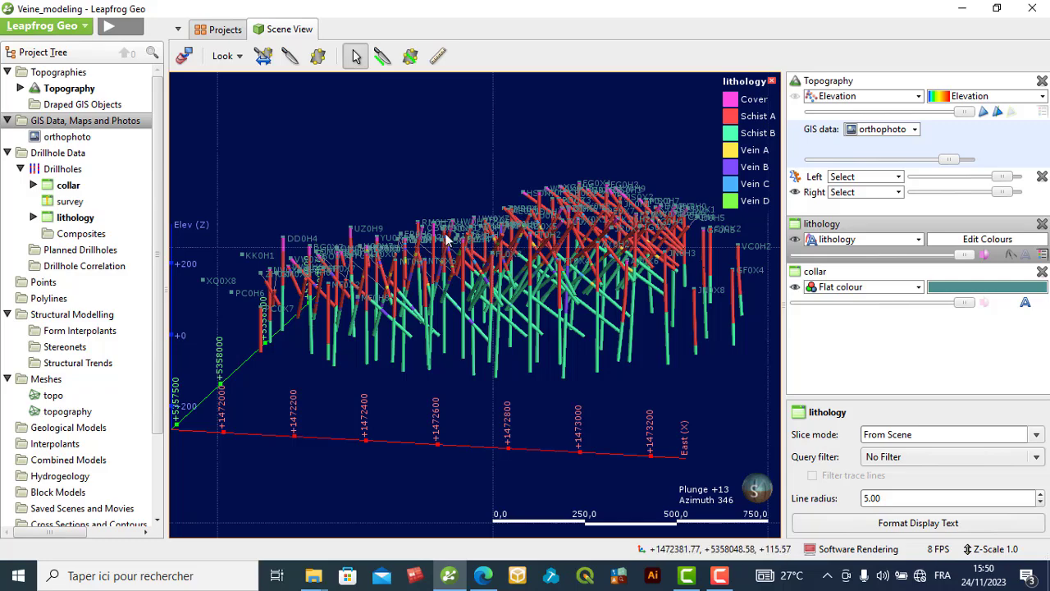
drag(447, 238, 403, 235)
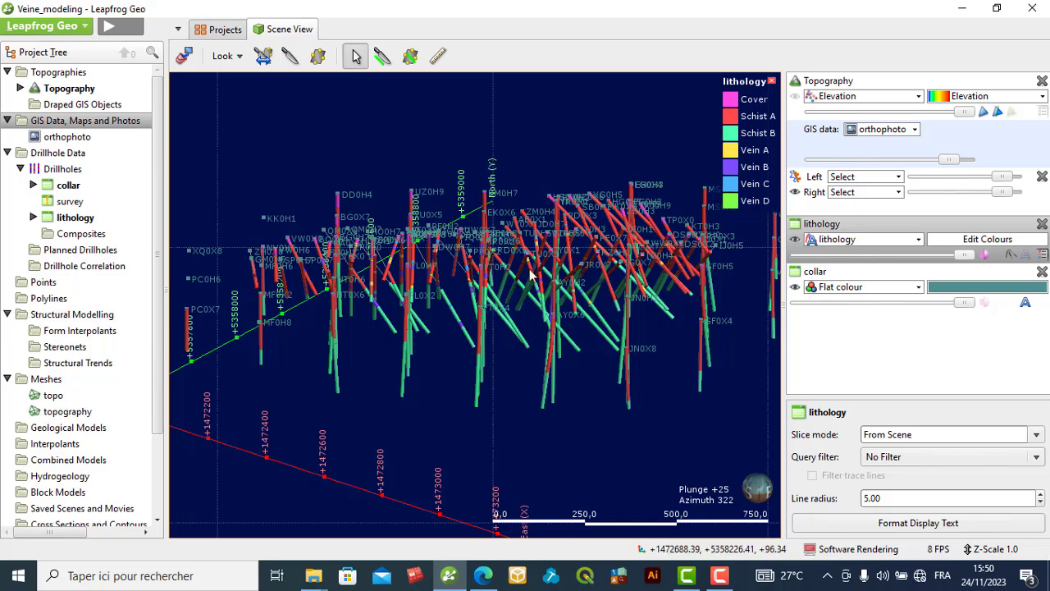
drag(532, 277, 423, 352)
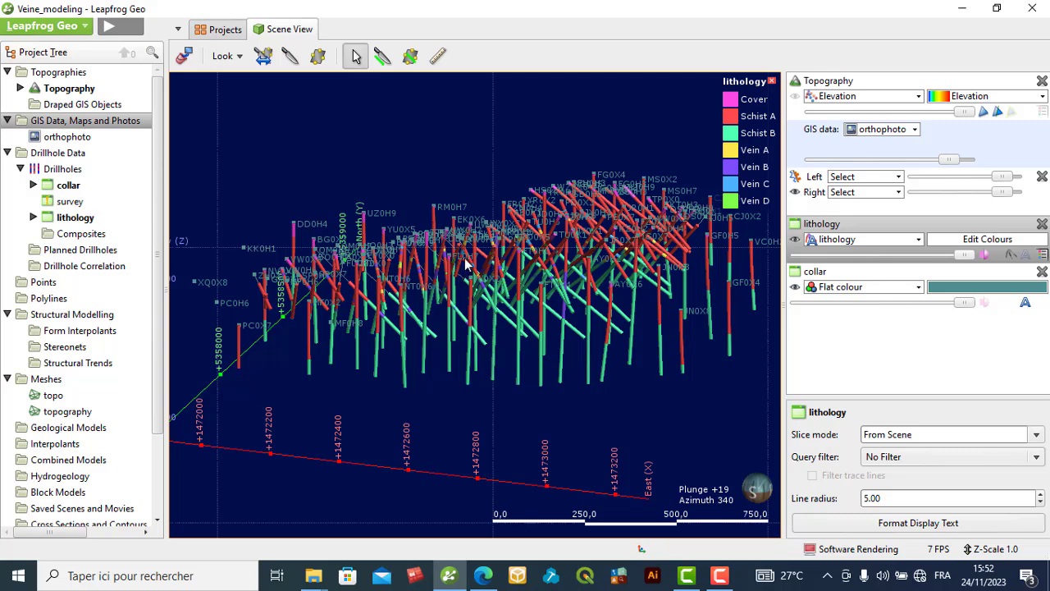
Step: Start a new geological model with lithology as the base lithology column and a surface resolution of 50
click(7, 153)
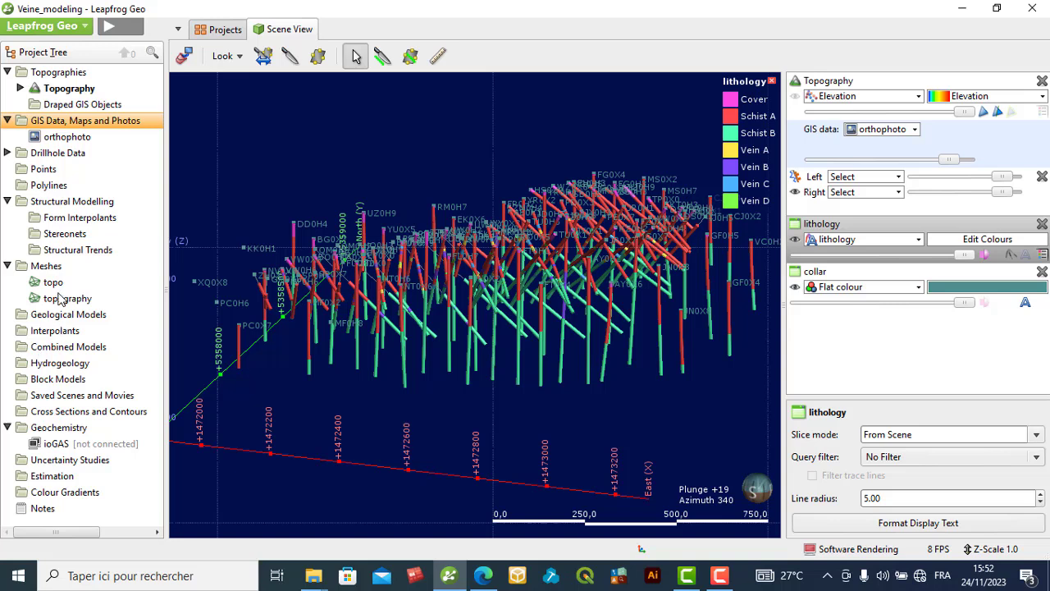
click(67, 317)
right_click(68, 320)
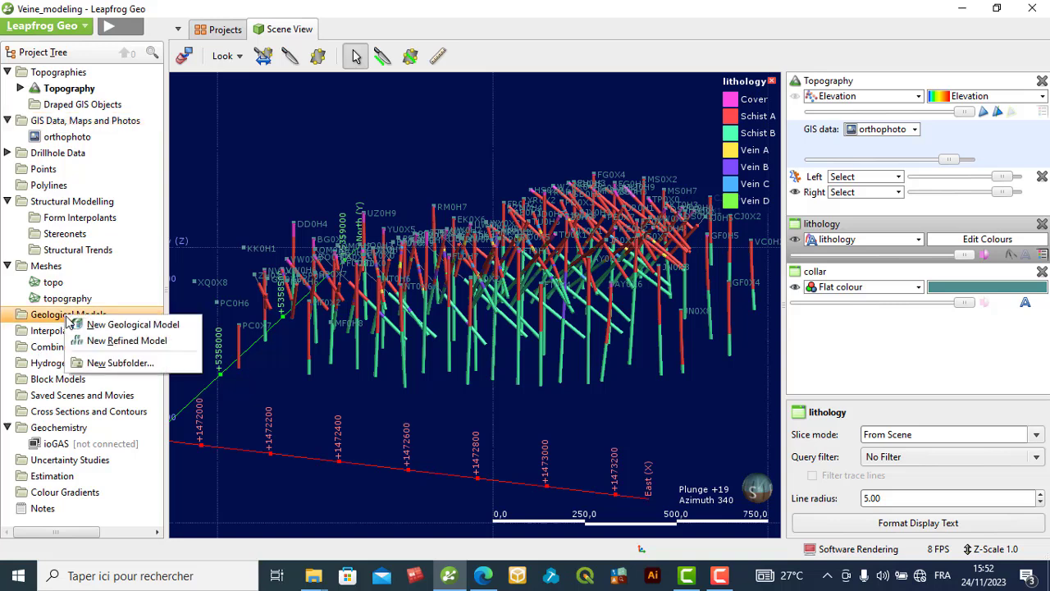
click(120, 327)
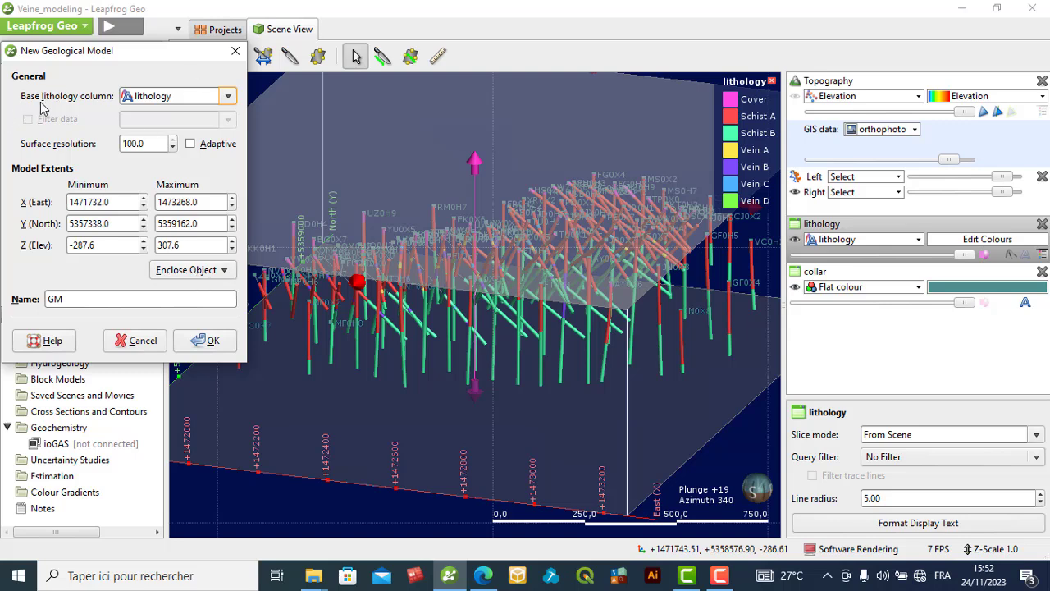
click(229, 98)
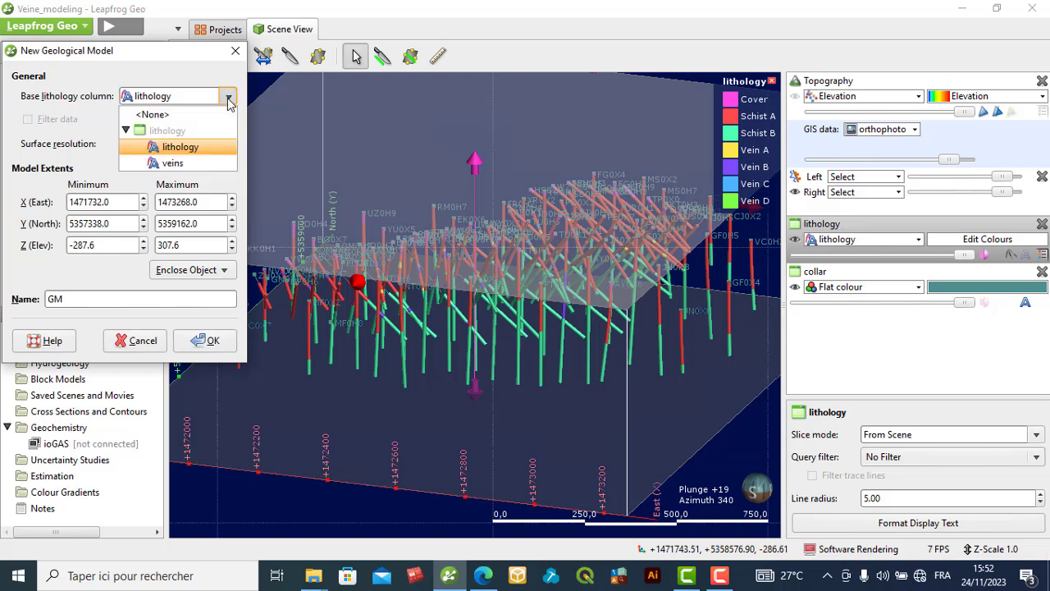
click(197, 150)
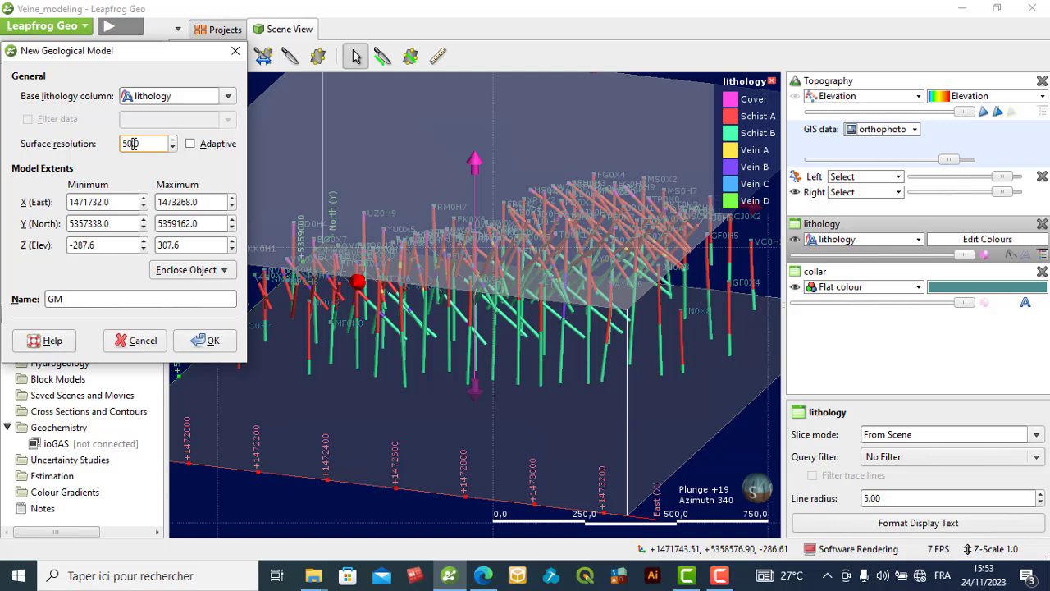
Step: Set the model extents to enclose the lithology data and create the model with the name GM
click(188, 275)
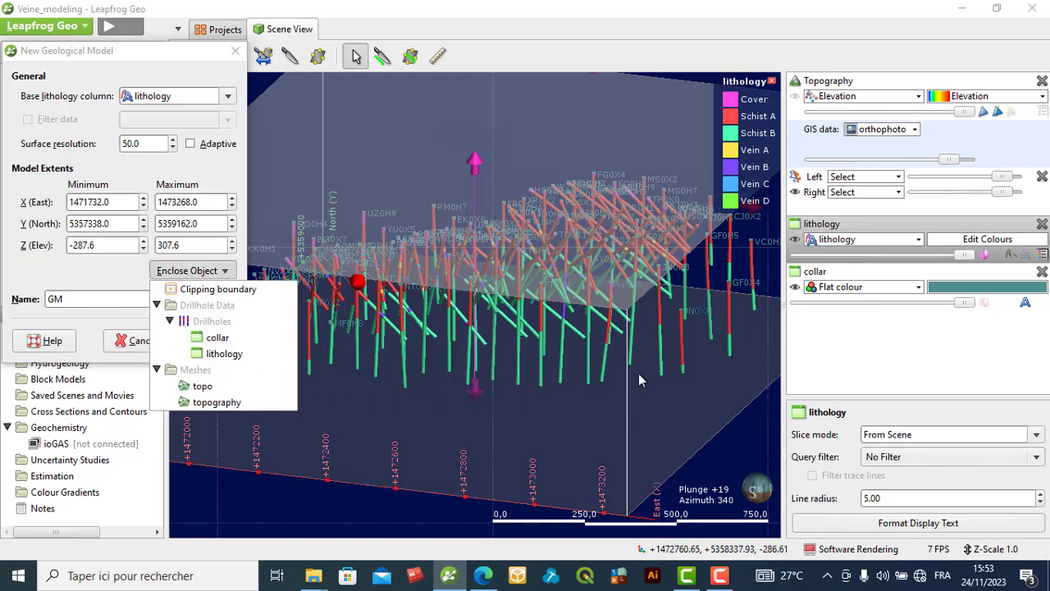
click(224, 354)
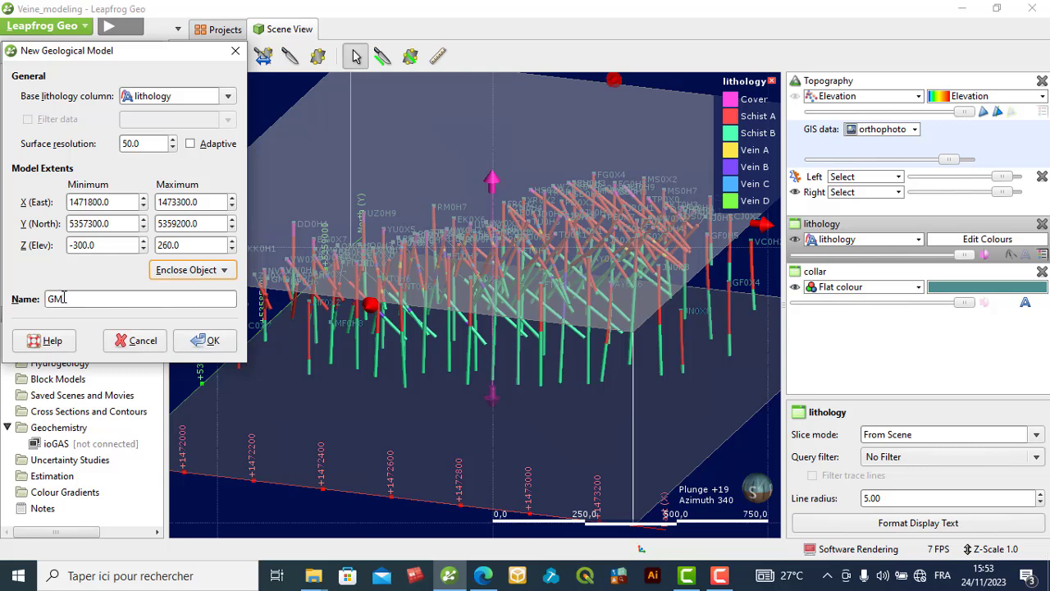
click(209, 340)
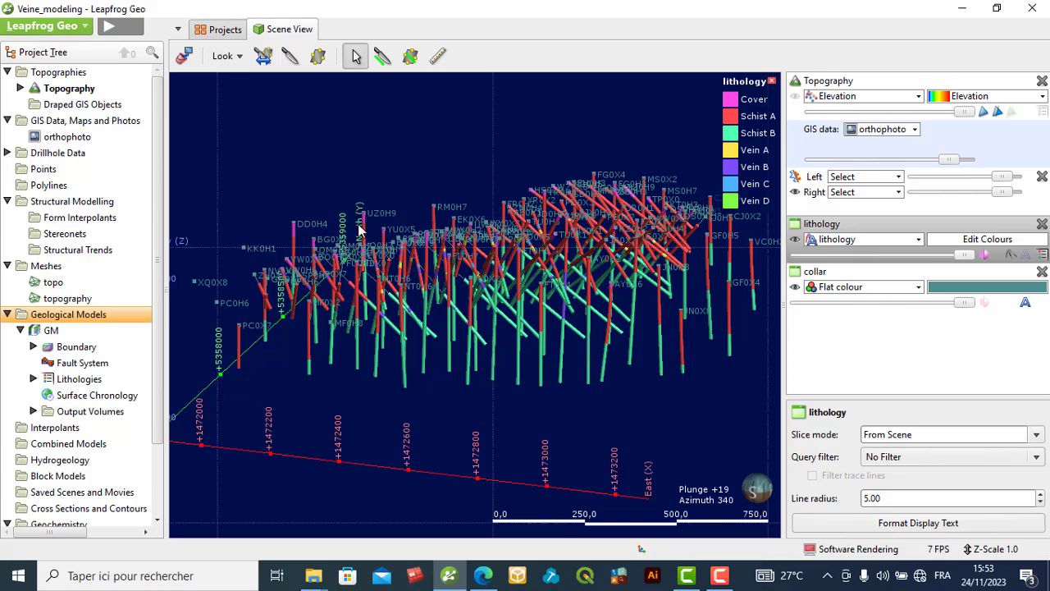
Step: Add the GM model to the scene and move the shape list back below an enlarged 3D view
drag(54, 330, 309, 270)
drag(391, 373, 381, 339)
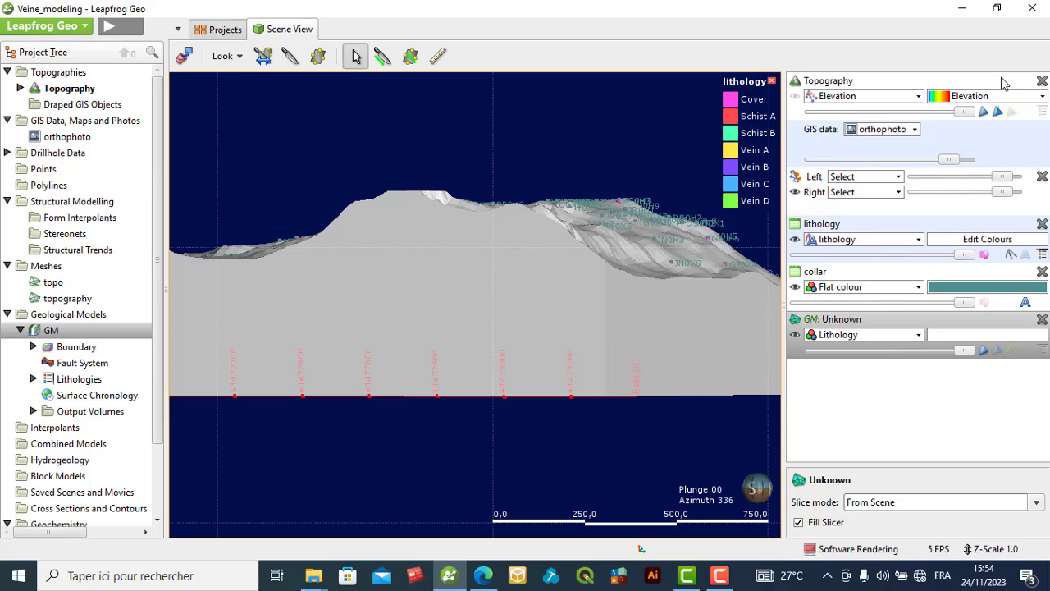
right_click(842, 85)
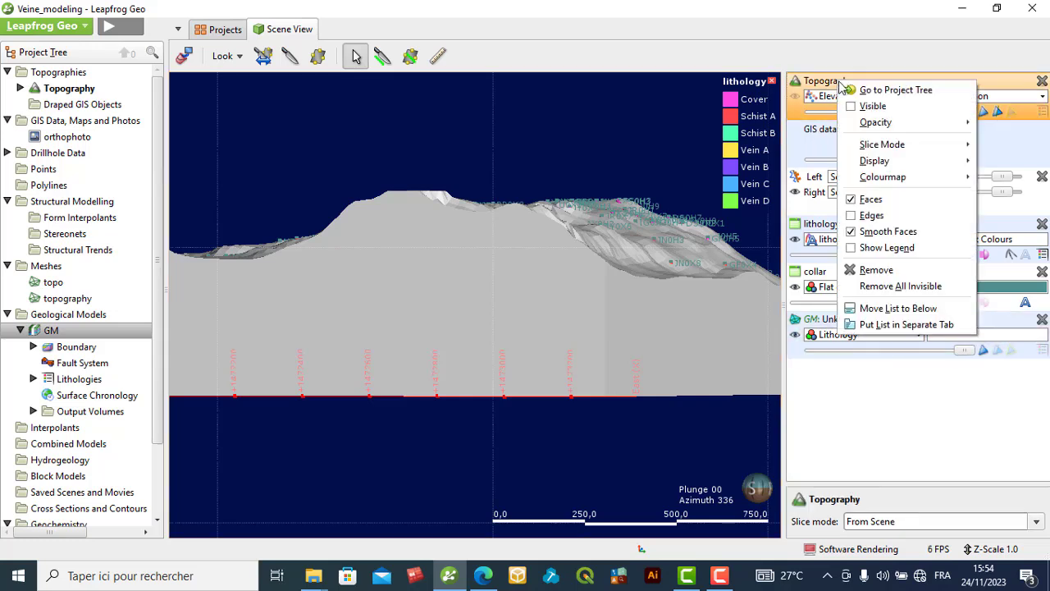
click(886, 309)
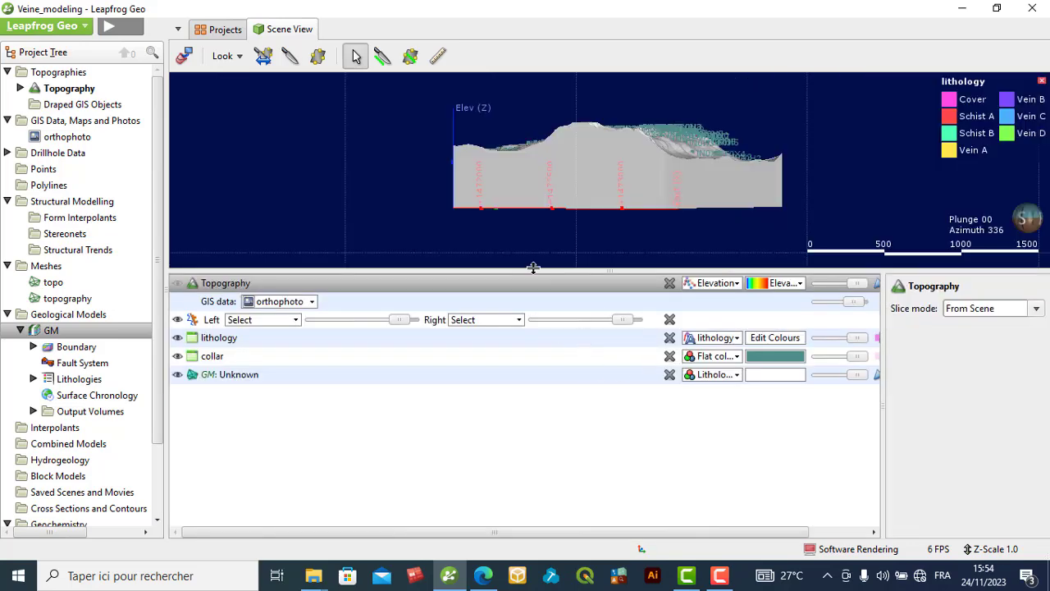
drag(541, 269, 544, 370)
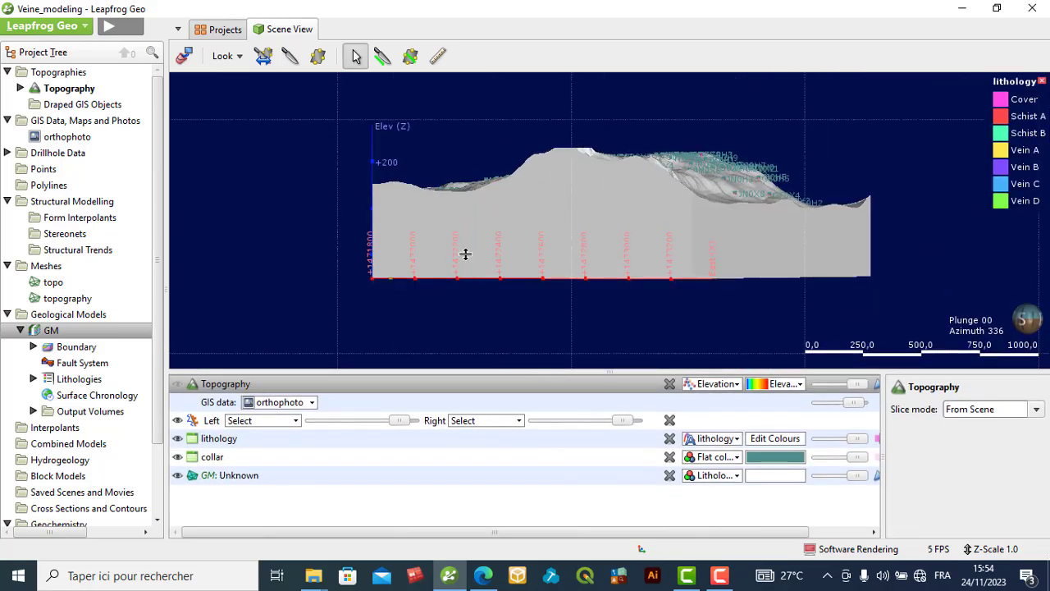
drag(616, 237, 609, 298)
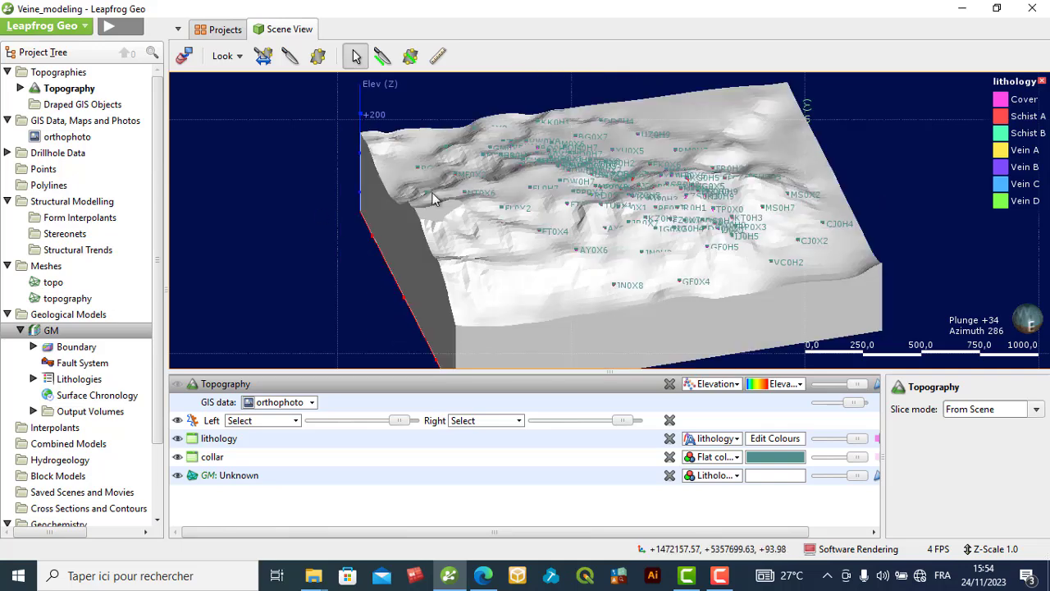
Step: Reselect the orthophoto as GIS data, and replace the hidden Topography with a fresh copy in the scene, inspecting it over the GM volume
click(305, 402)
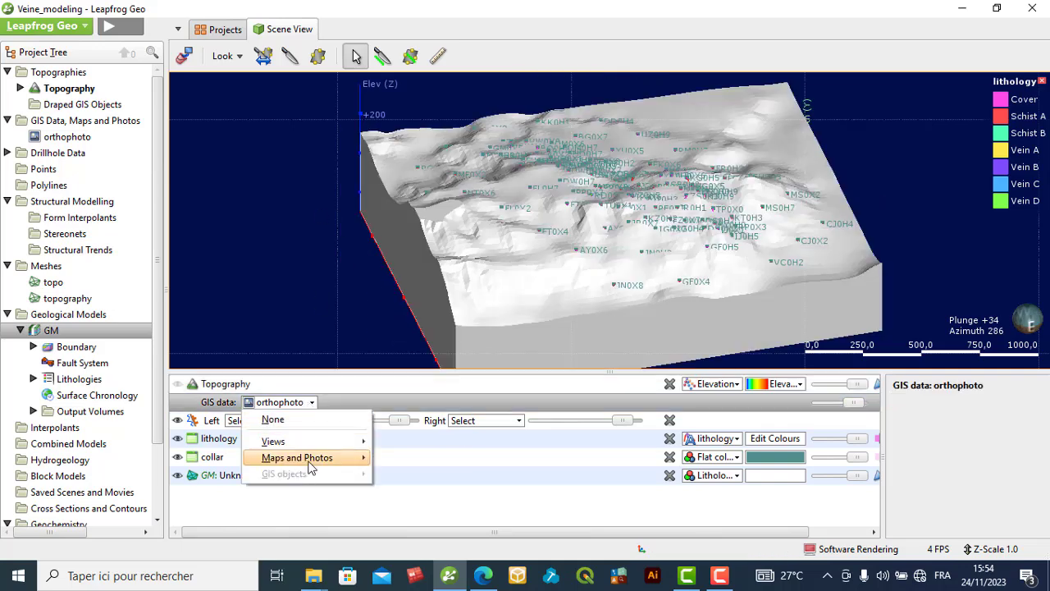
mouse_move(345, 457)
click(402, 458)
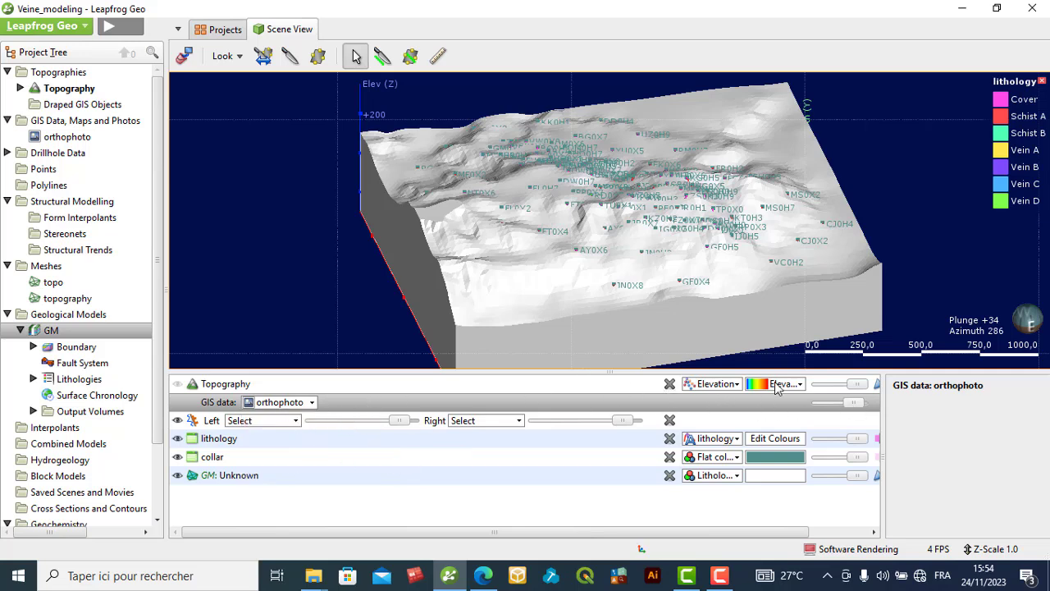
click(670, 384)
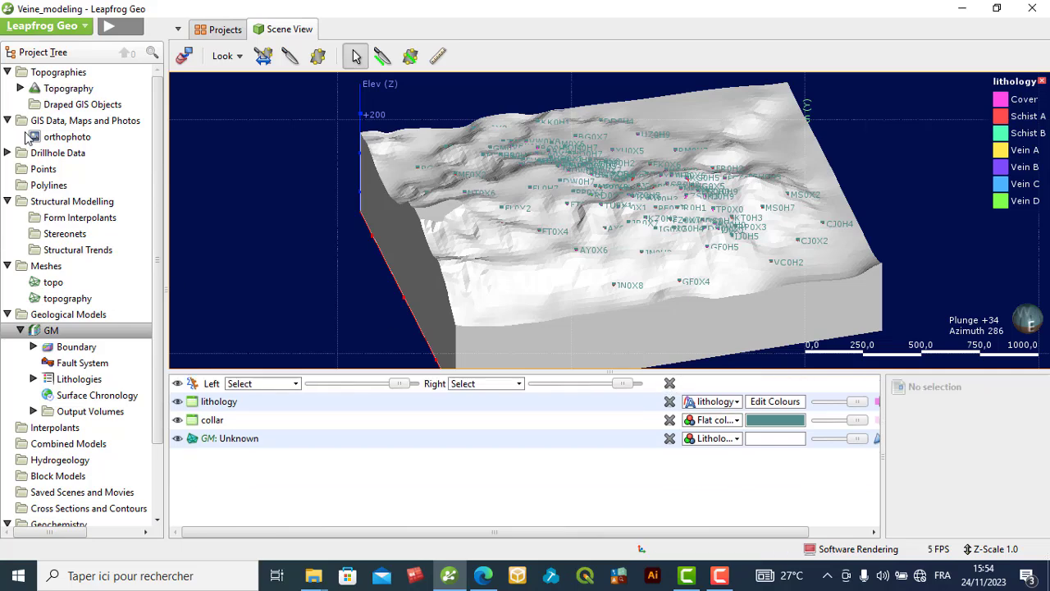
drag(58, 92, 435, 328)
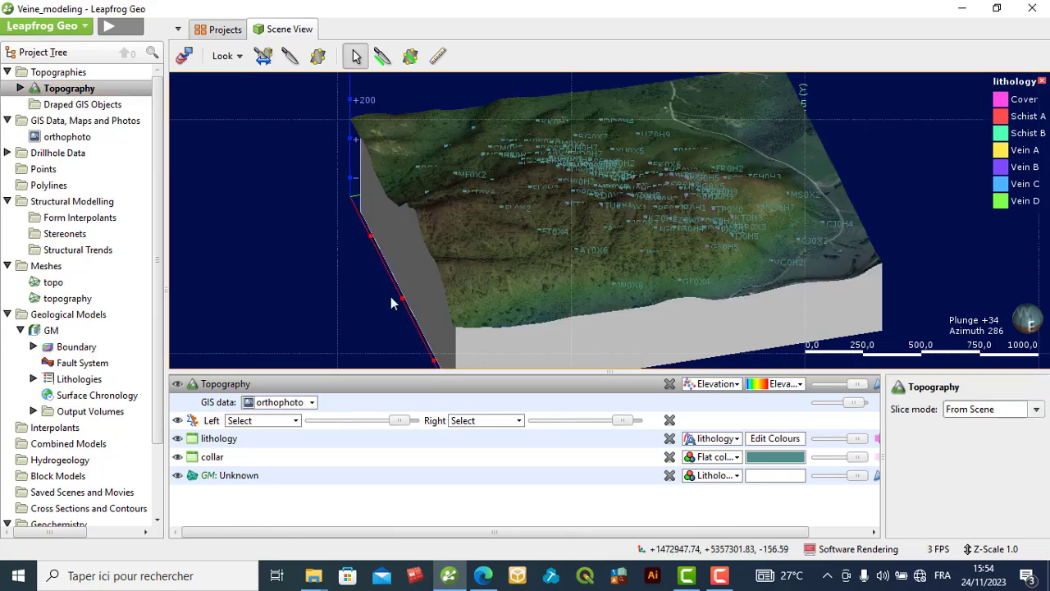
drag(449, 289, 667, 289)
drag(600, 305, 654, 314)
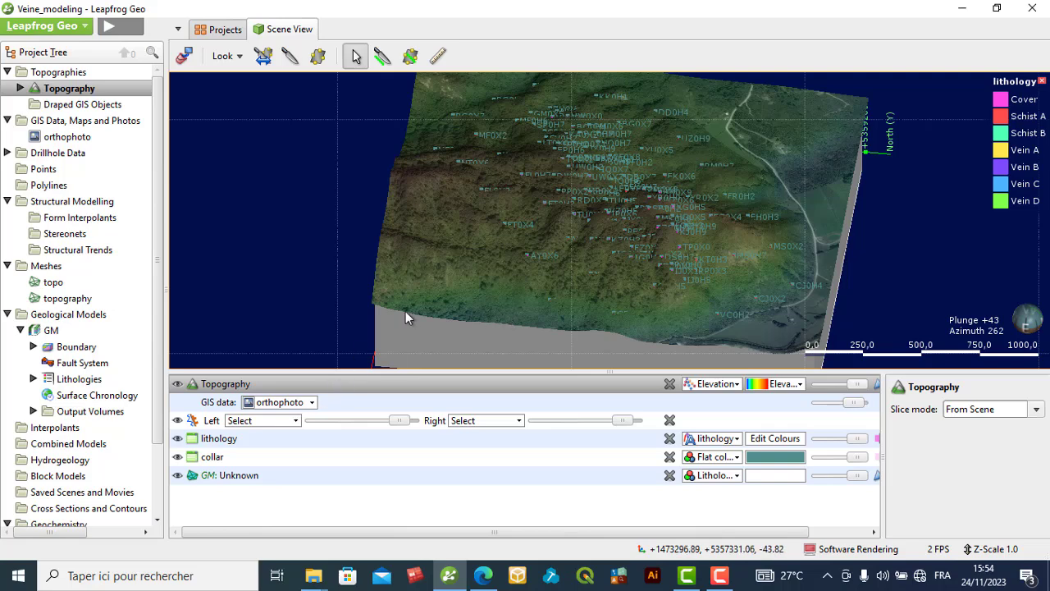
drag(392, 282, 800, 278)
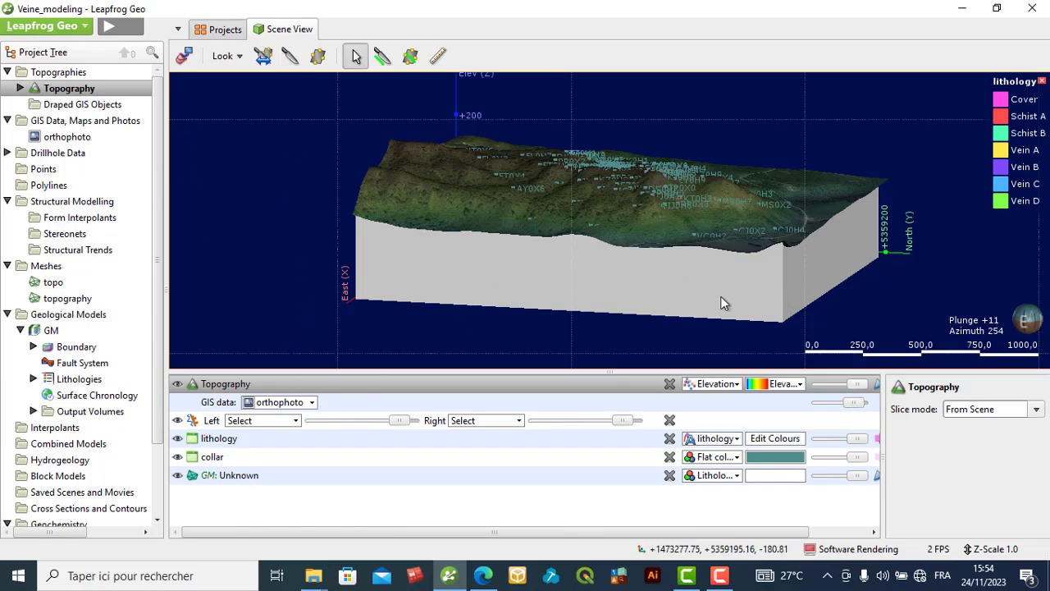
drag(630, 310, 535, 322)
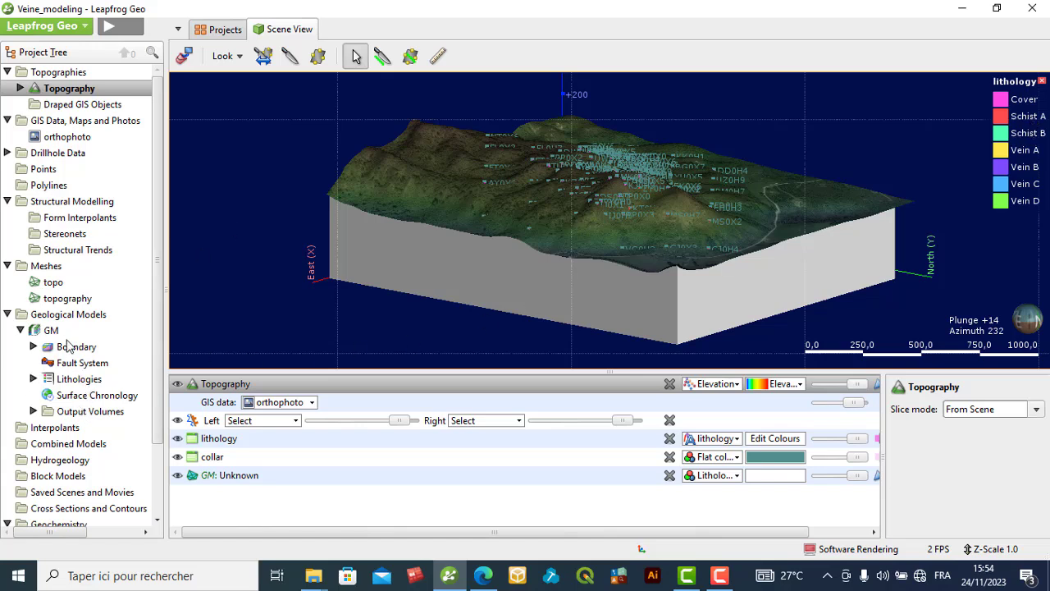
Step: Start a new deposit surface from base lithology in GM's surface chronology, with Schist B as the primary lithology and contacts above used
right_click(80, 397)
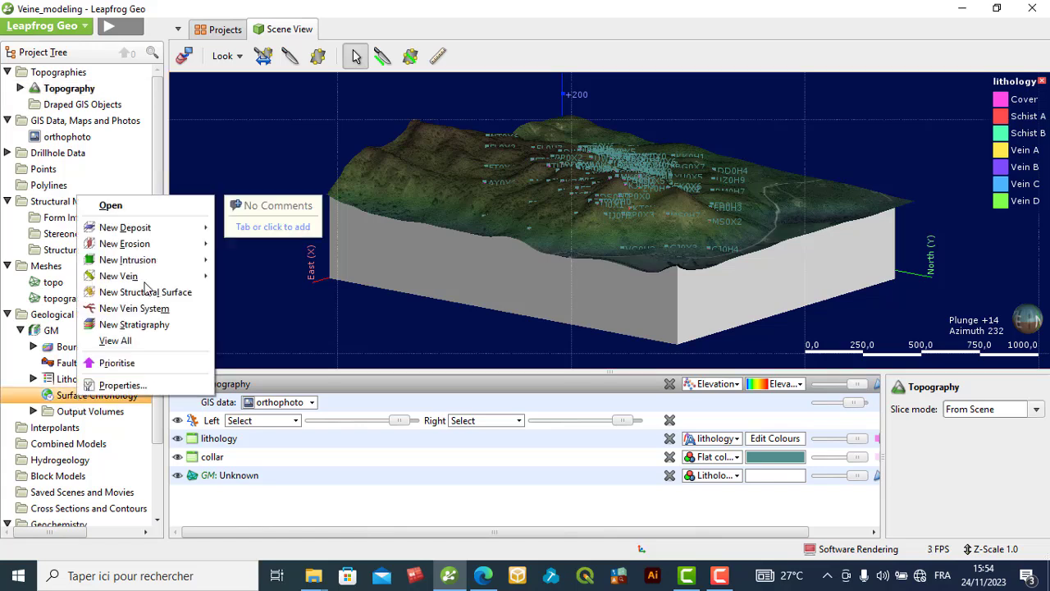
mouse_move(133, 233)
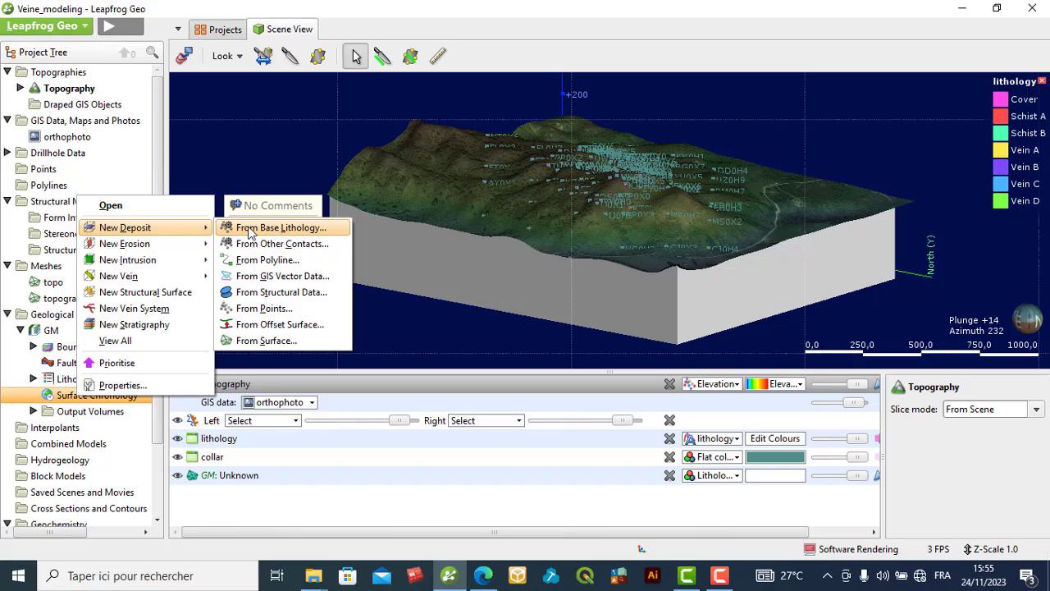
click(272, 233)
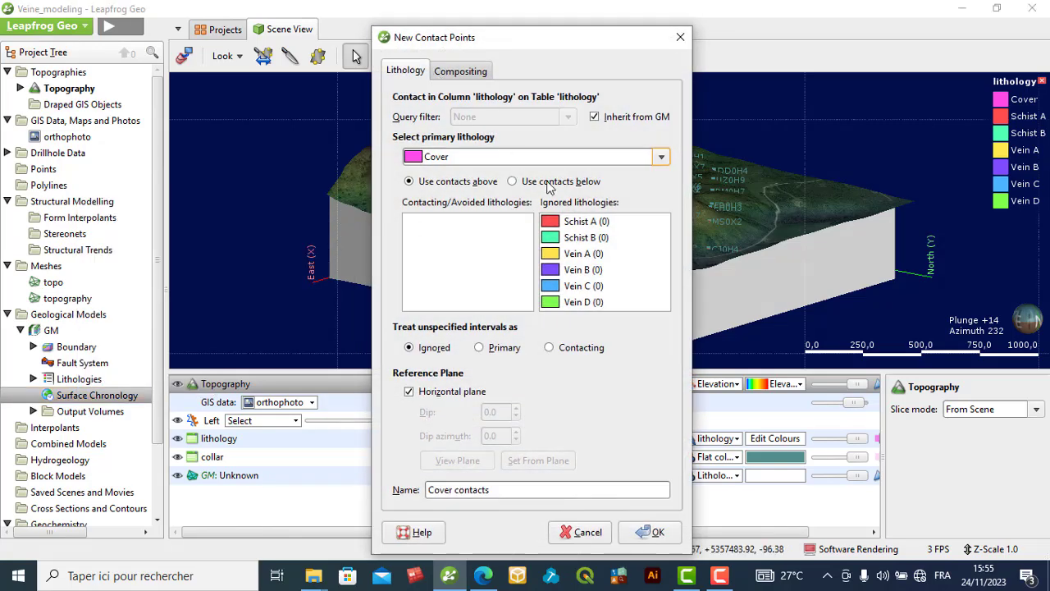
click(659, 157)
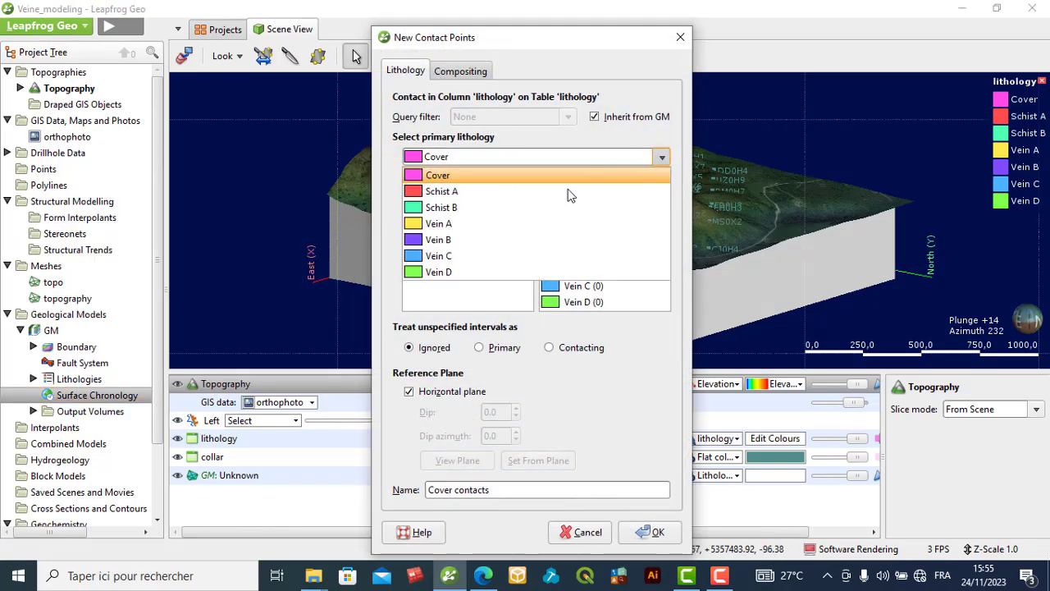
click(454, 208)
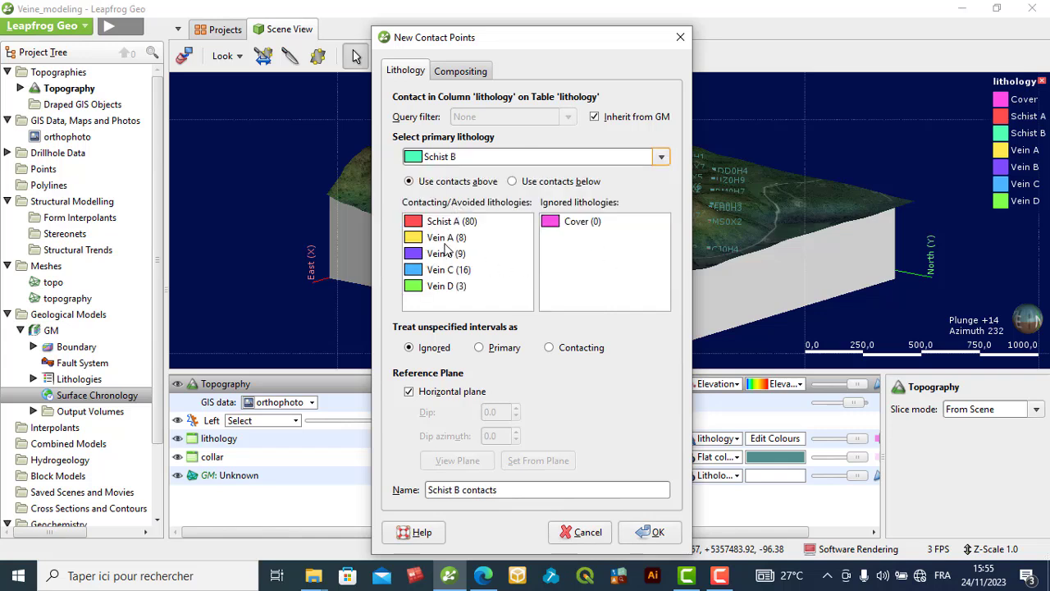
Step: Move Vein A, Vein B, Vein C and Vein D to the ignored lithologies and create the Schist B - Schist A contacts surface
drag(448, 246, 578, 242)
double_click(429, 238)
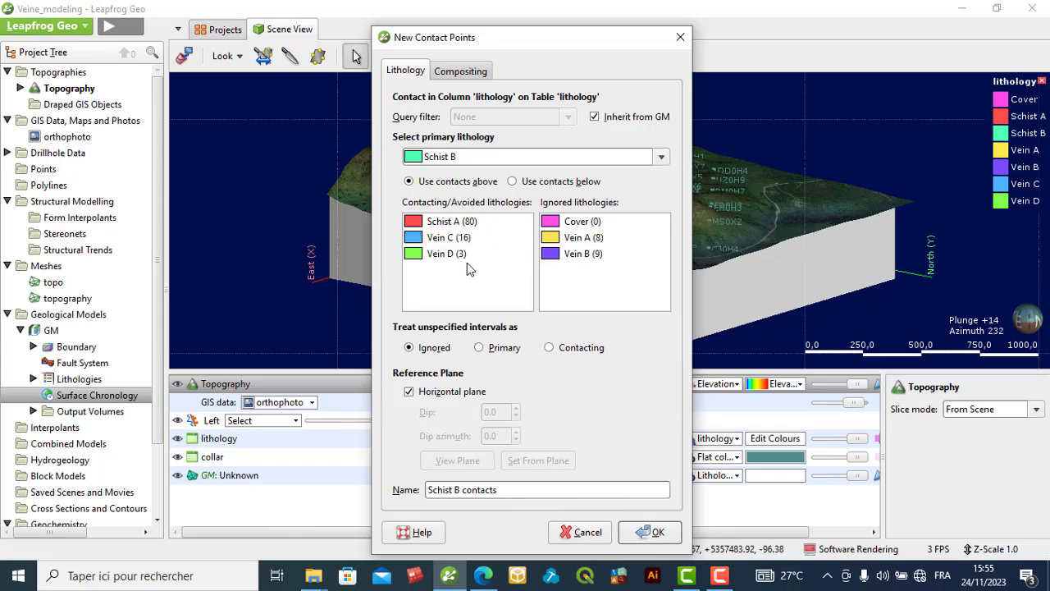
double_click(427, 254)
click(457, 239)
double_click(458, 239)
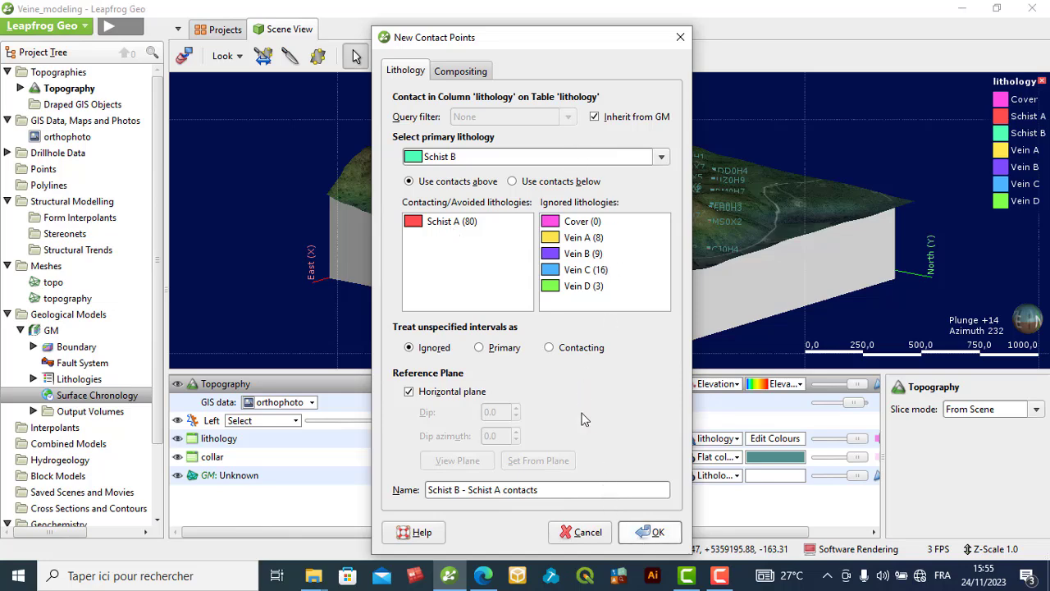
click(653, 532)
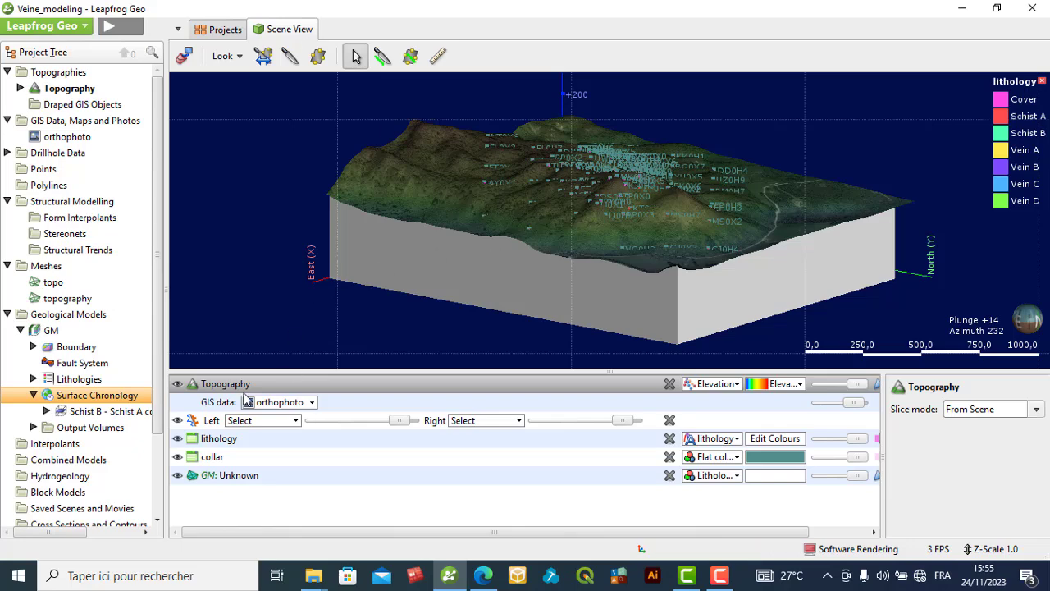
Step: Hide the Topography and lower the opacity of the GM Unknown volume until the drillholes show through it
click(176, 384)
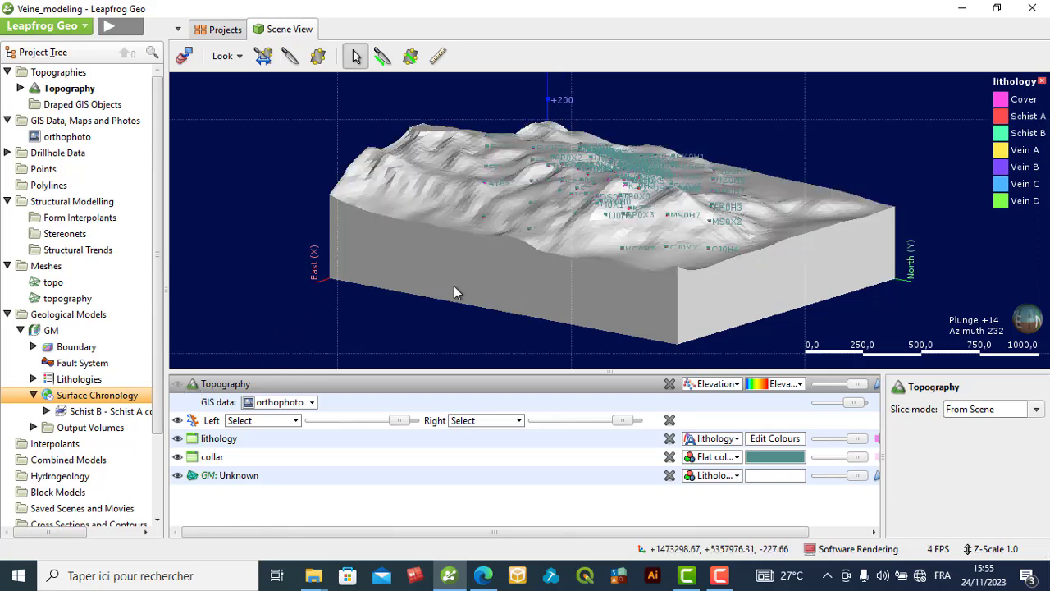
drag(483, 301, 525, 328)
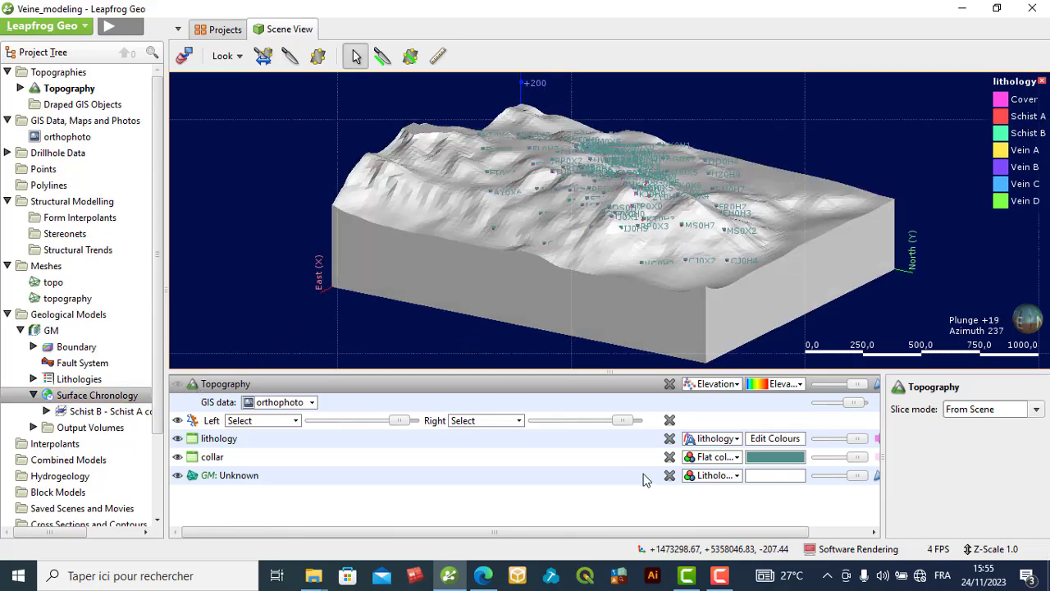
click(849, 478)
click(846, 476)
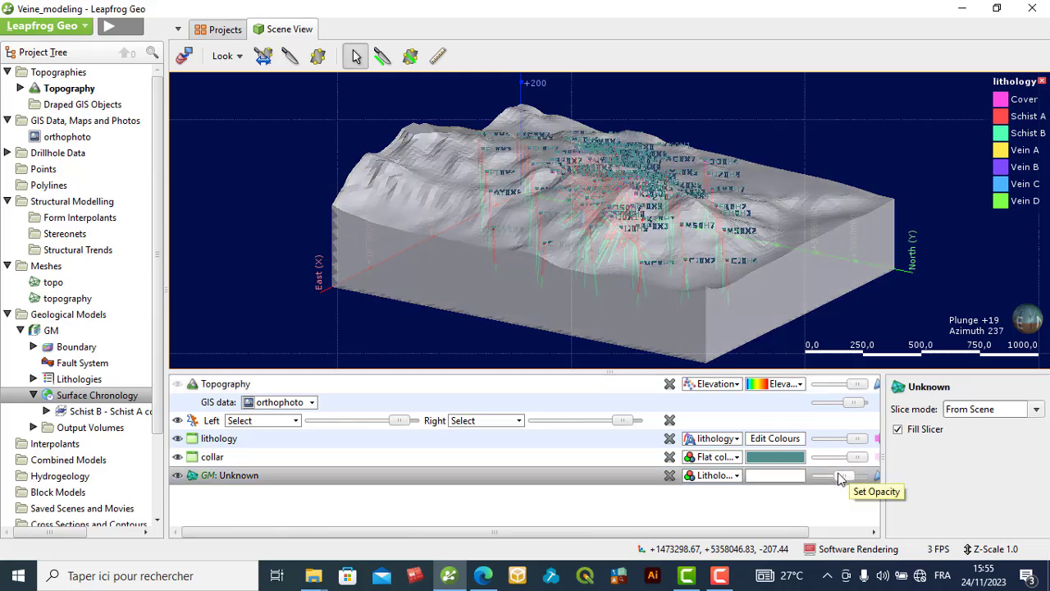
drag(848, 479, 833, 477)
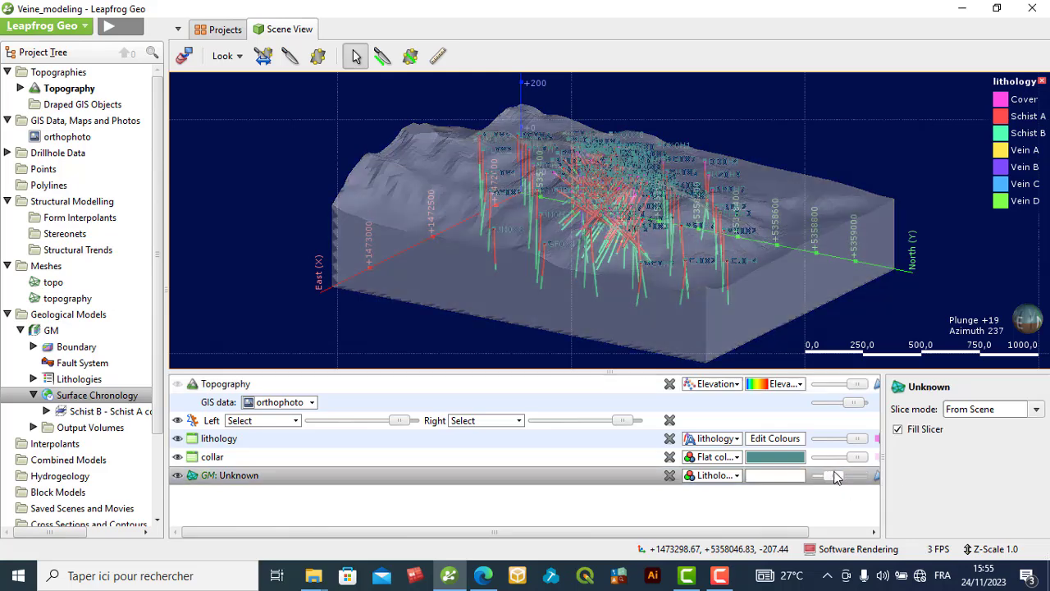
Step: Add the Schist B - Schist A contacts surface to the scene, make the Unknown volume fully transparent and inspect the contact from above and below
click(92, 412)
drag(92, 417, 384, 334)
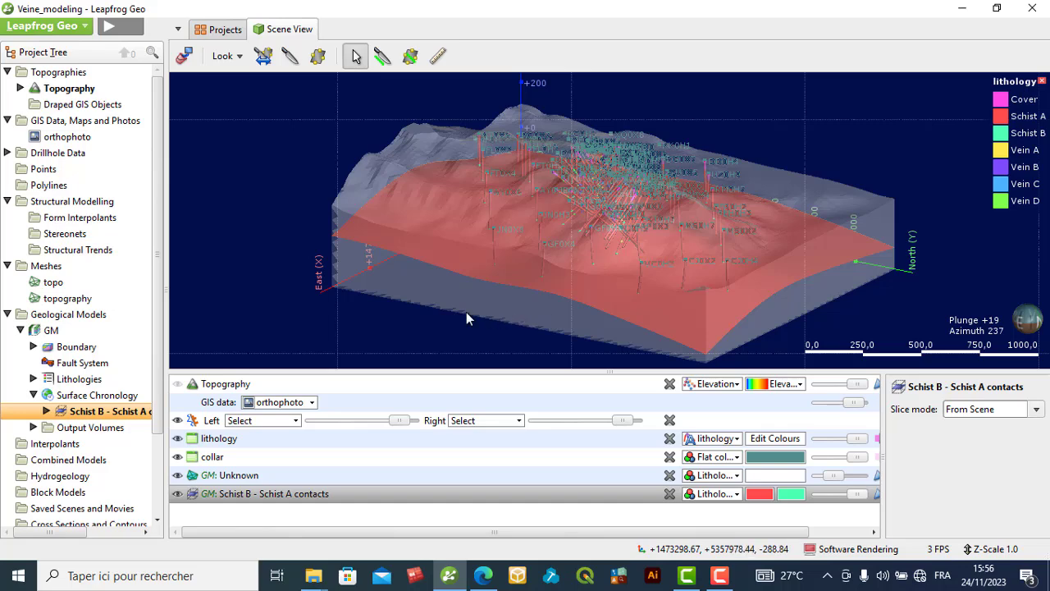
mouse_move(486, 305)
mouse_down()
mouse_move(479, 293)
mouse_move(385, 301)
mouse_move(493, 307)
mouse_up()
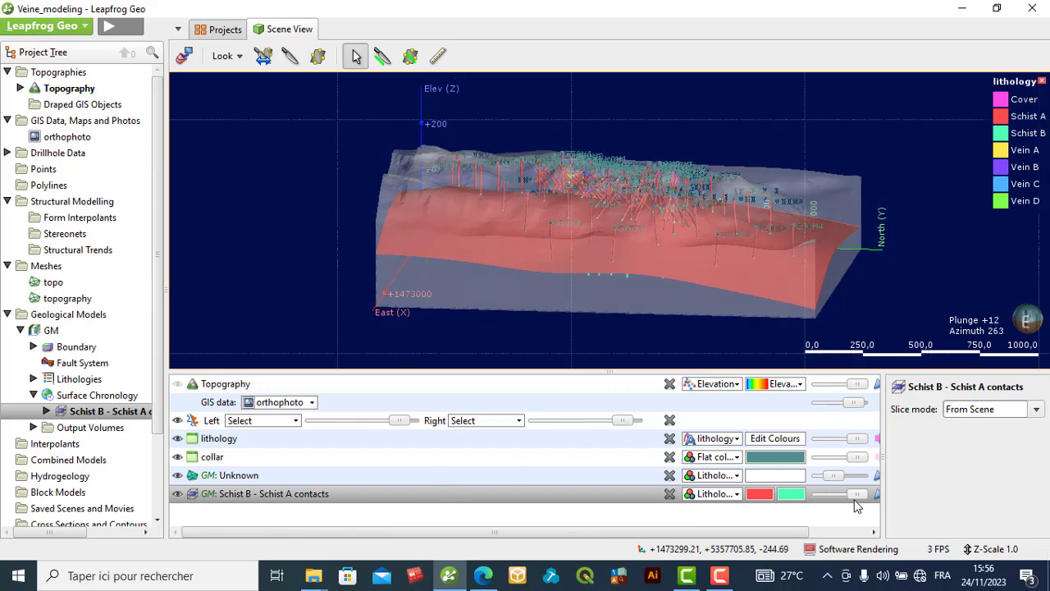
drag(836, 476, 821, 476)
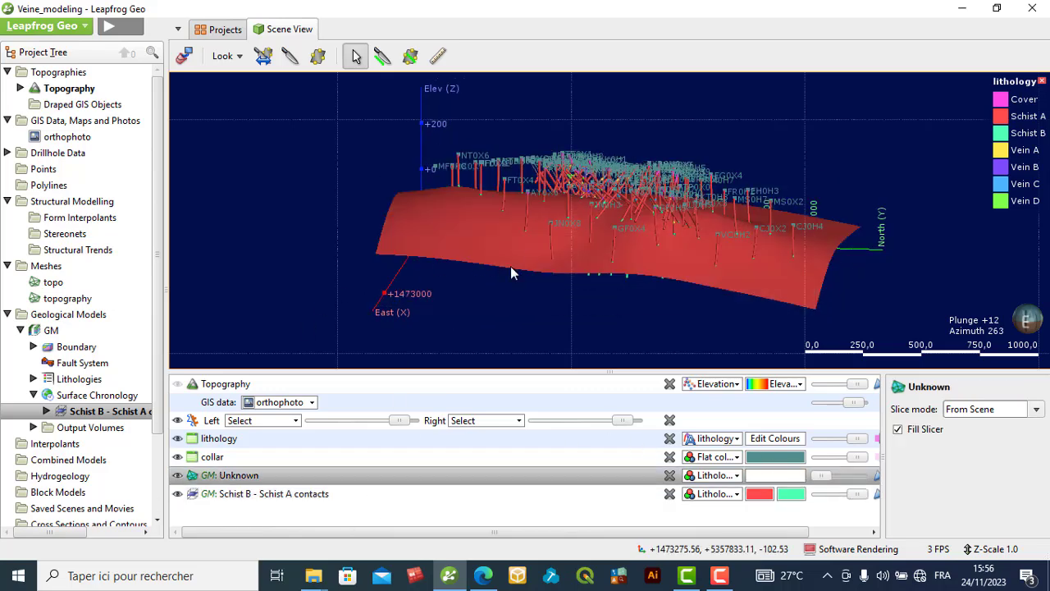
scroll(584, 237, up, 4)
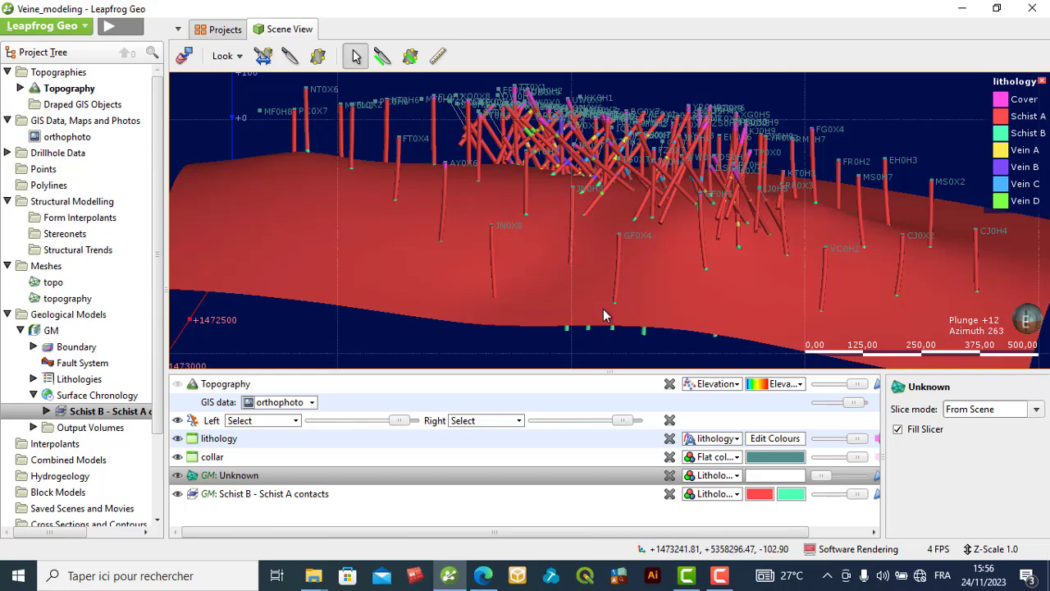
drag(609, 312, 617, 299)
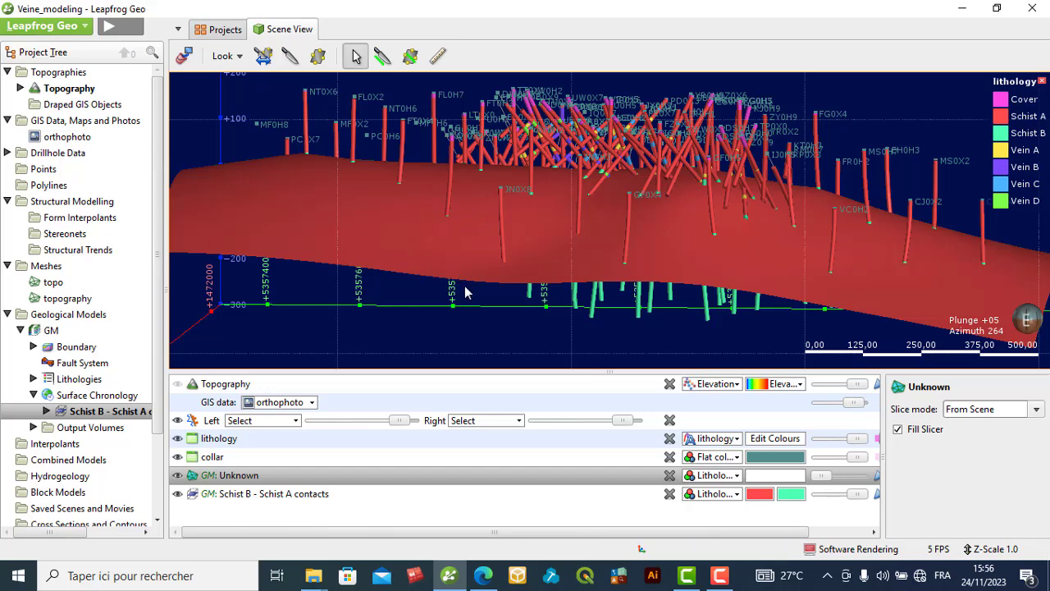
drag(459, 281, 471, 248)
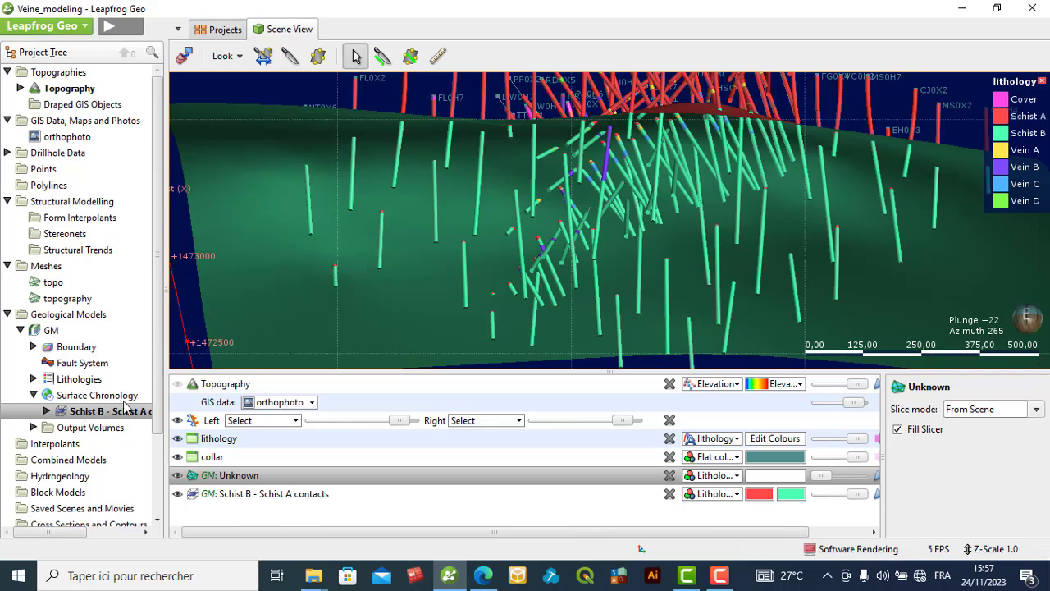
click(97, 396)
double_click(96, 397)
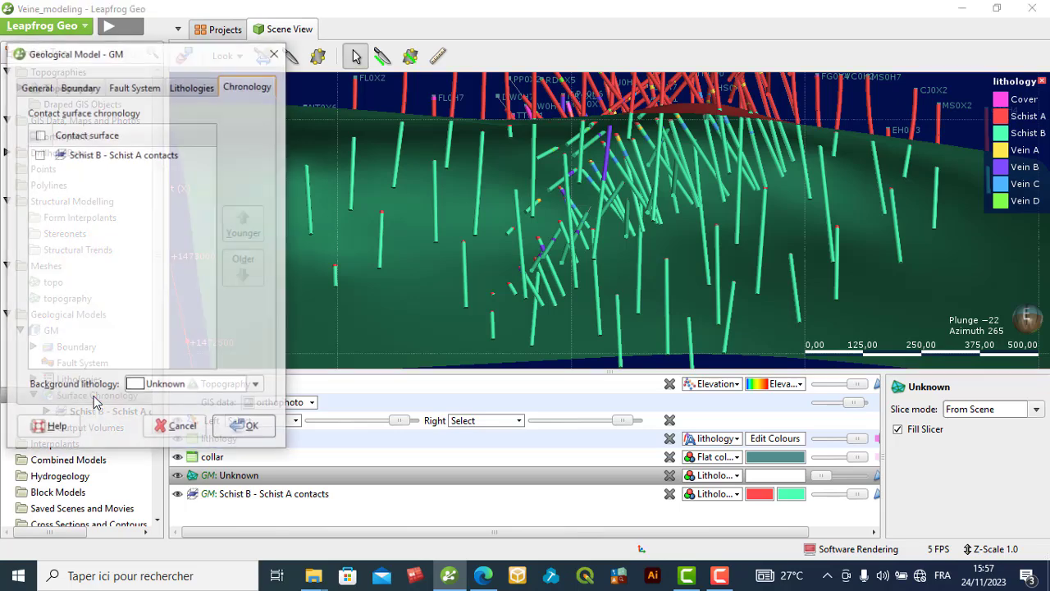
click(38, 157)
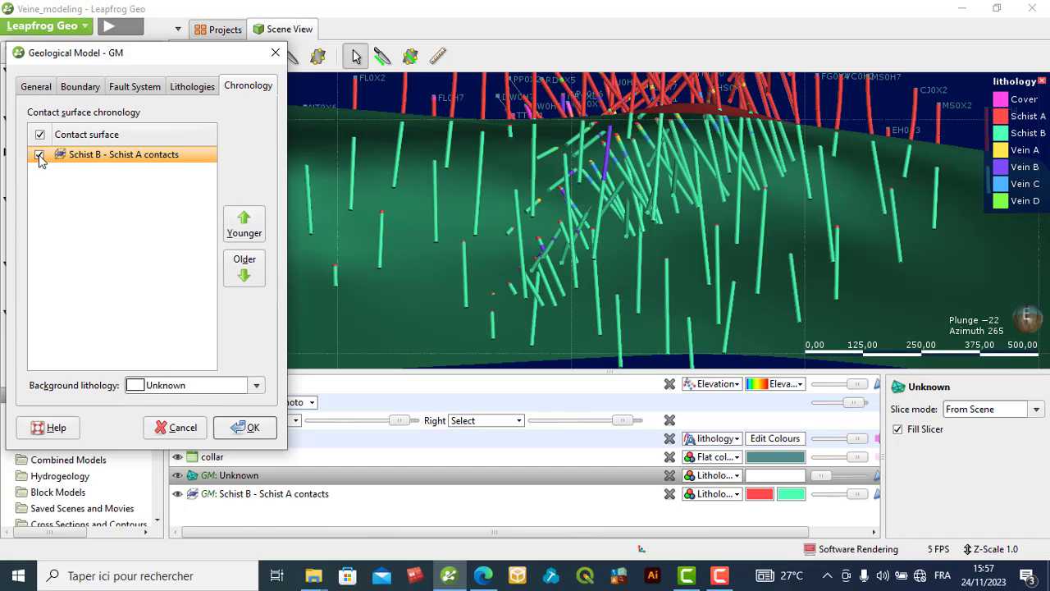
click(182, 428)
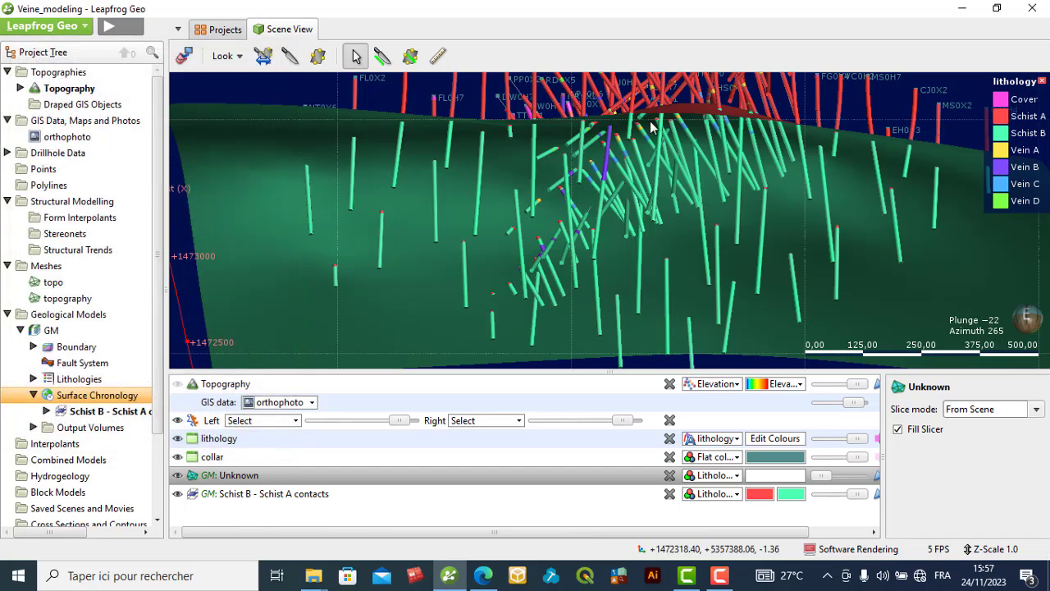
Step: Activate the Schist B - Schist A contacts surface in GM's surface chronology, keeping Unknown as the background lithology
scroll(685, 197, down, 5)
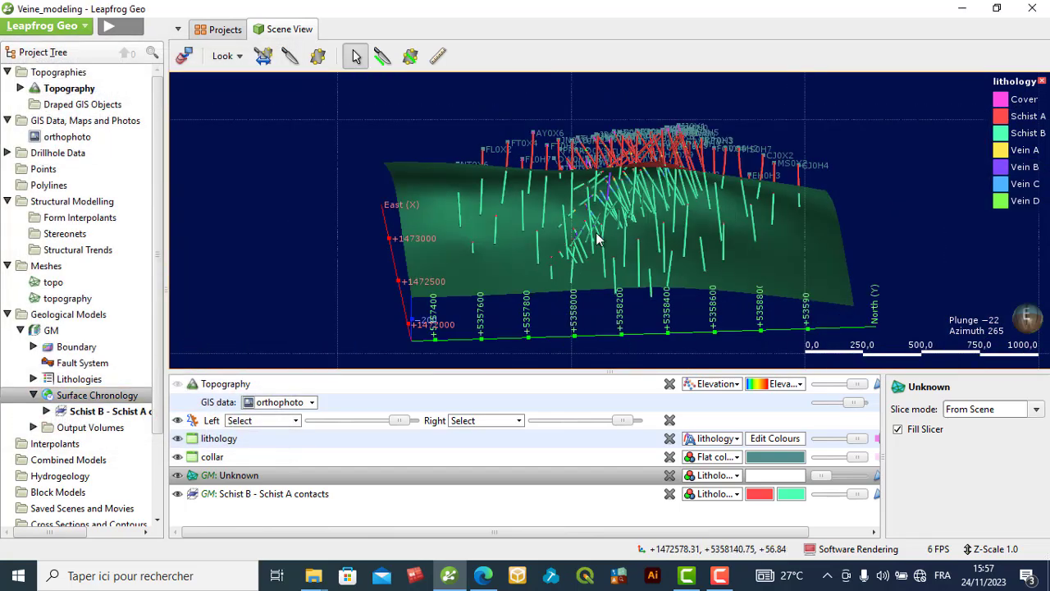
drag(597, 238, 608, 244)
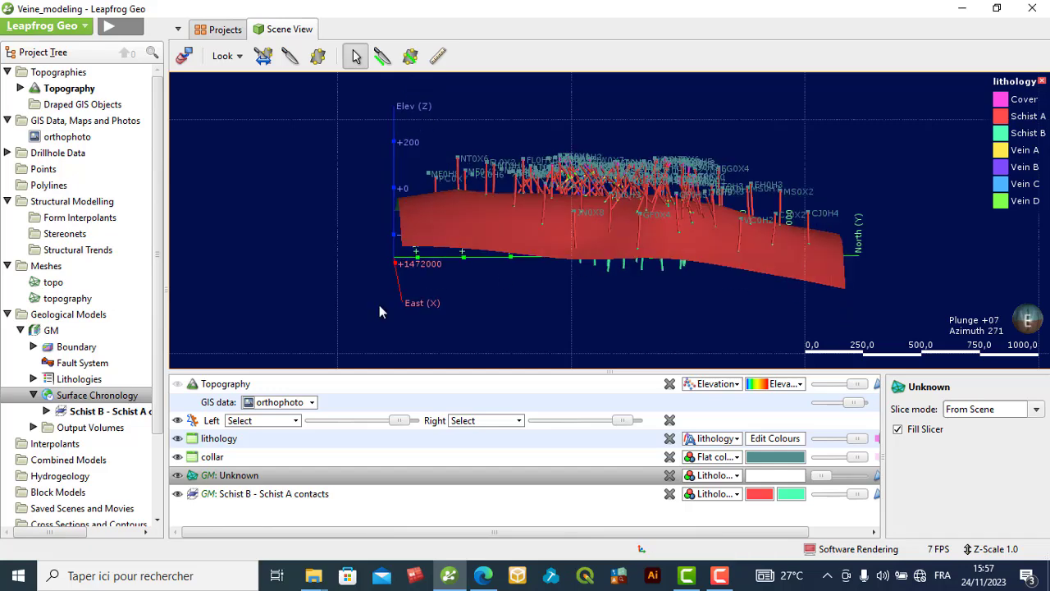
double_click(90, 395)
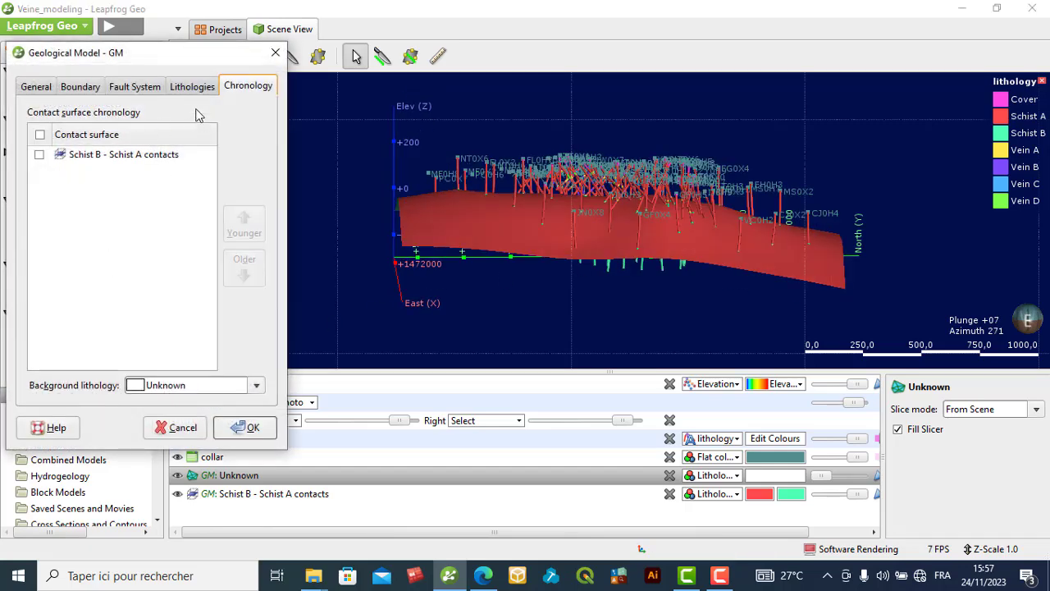
click(40, 135)
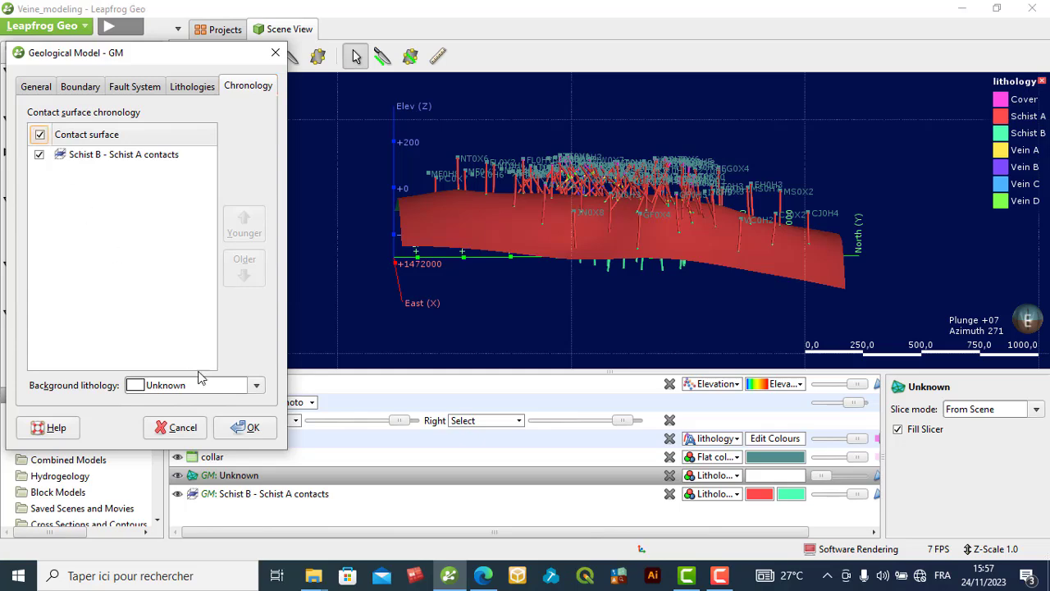
click(246, 427)
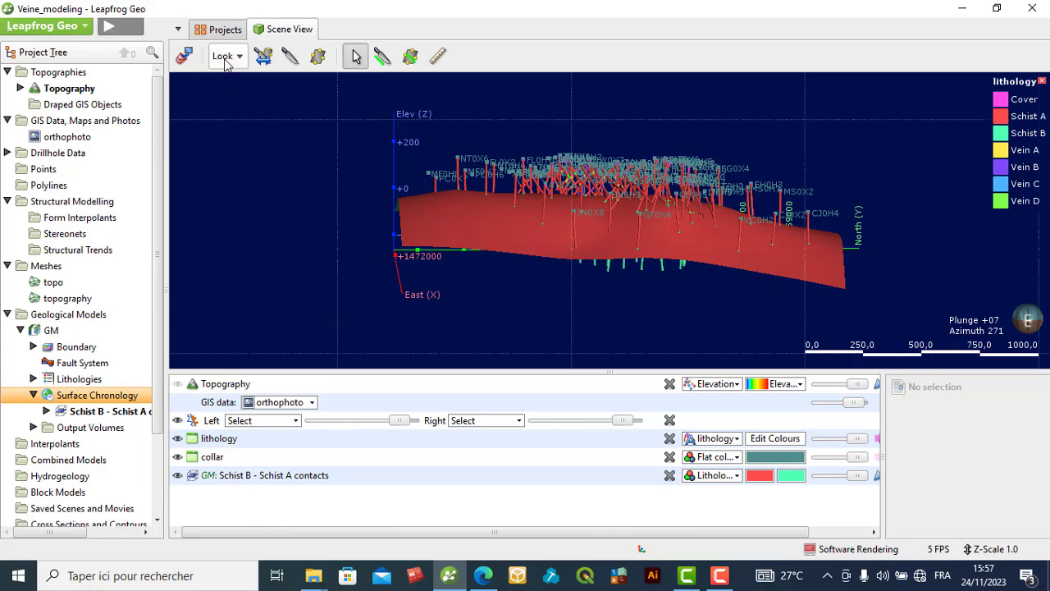
Step: Replace the contact surface in the scene with the updated GM model and inspect its Schist A and Schist B volumes
click(669, 476)
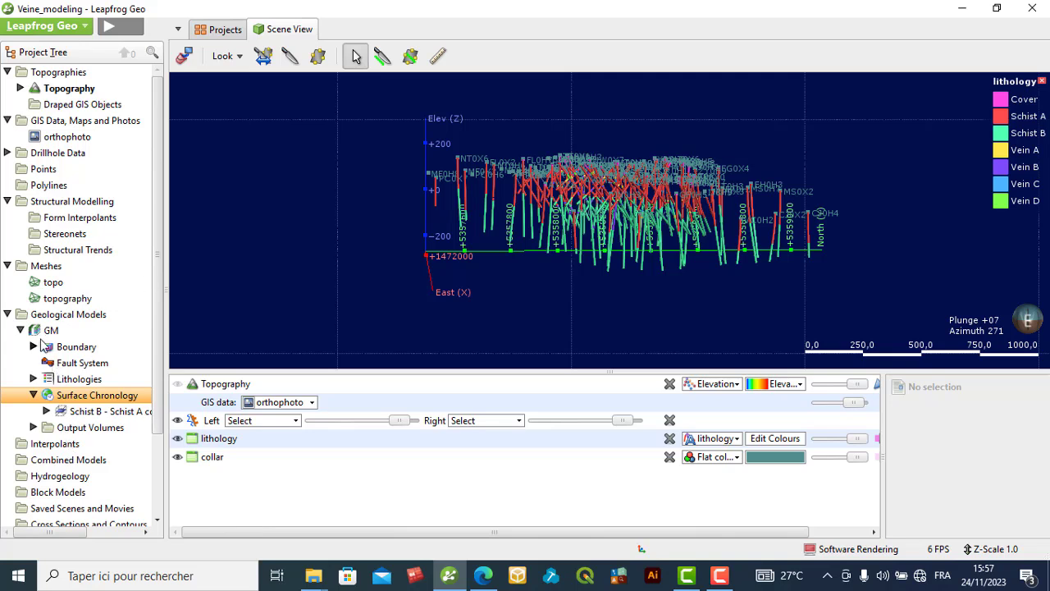
drag(49, 329, 284, 293)
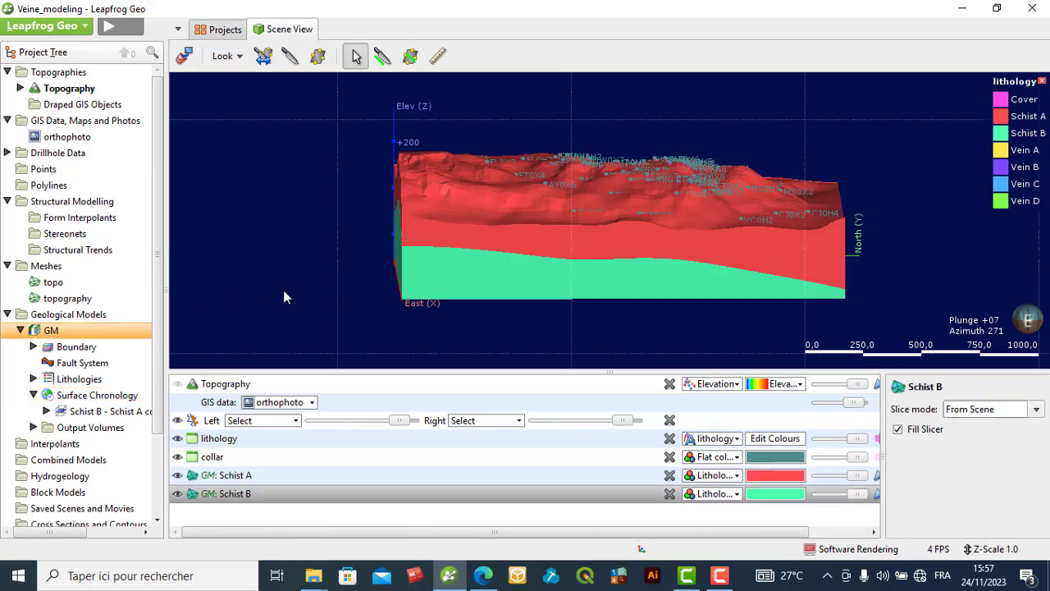
mouse_move(533, 308)
mouse_down()
mouse_move(635, 288)
mouse_move(526, 307)
mouse_up()
drag(675, 290, 513, 268)
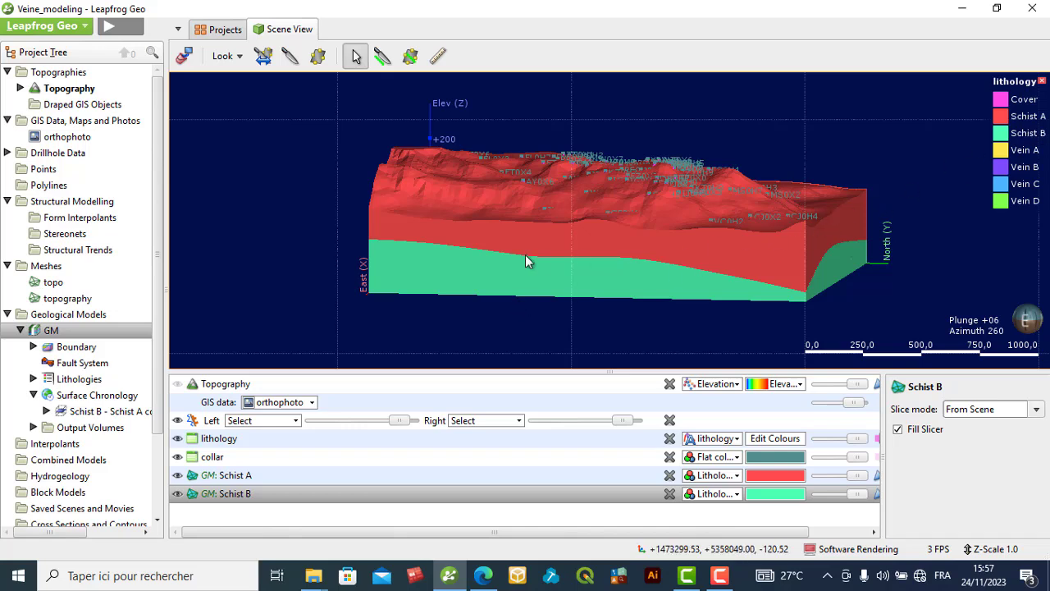
drag(434, 276, 470, 275)
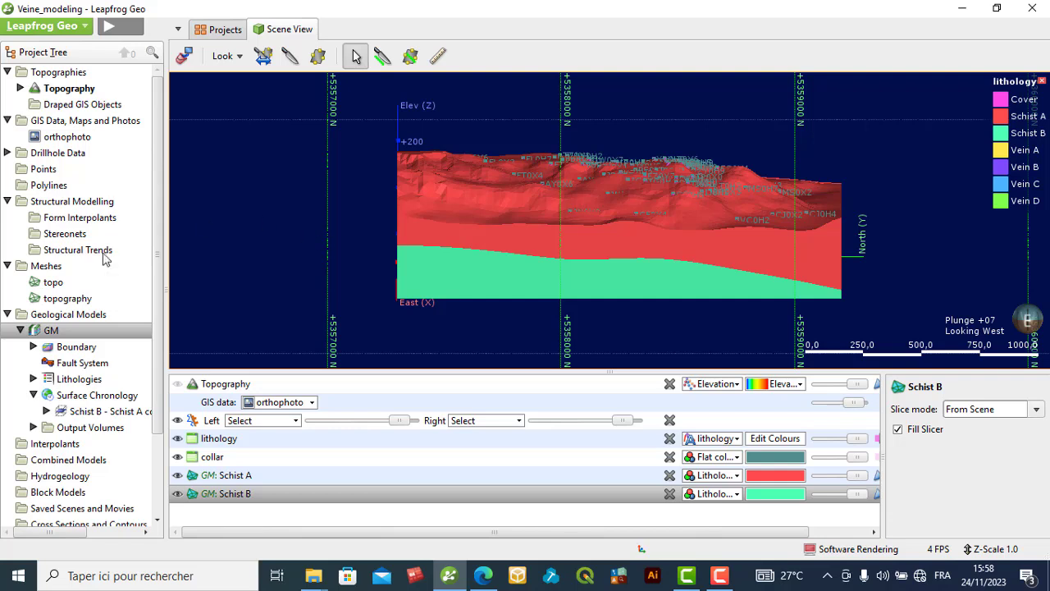
click(92, 396)
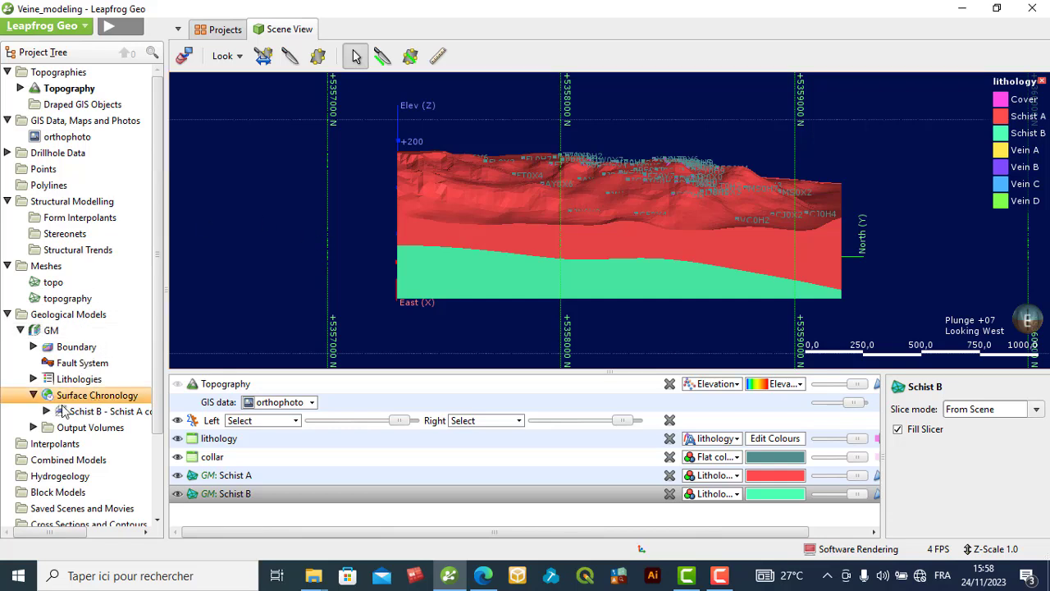
right_click(131, 398)
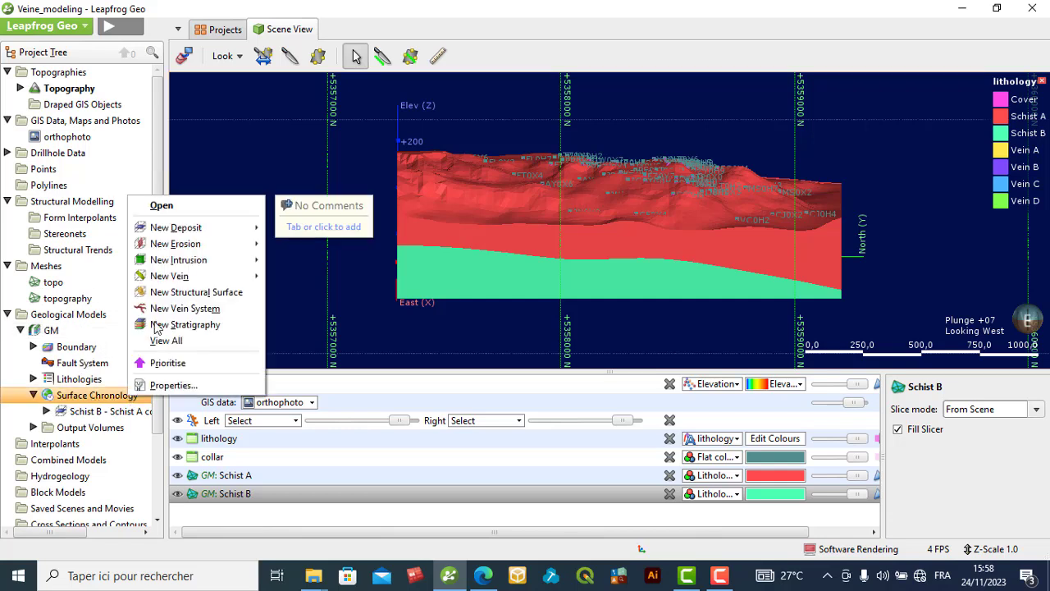
mouse_move(187, 284)
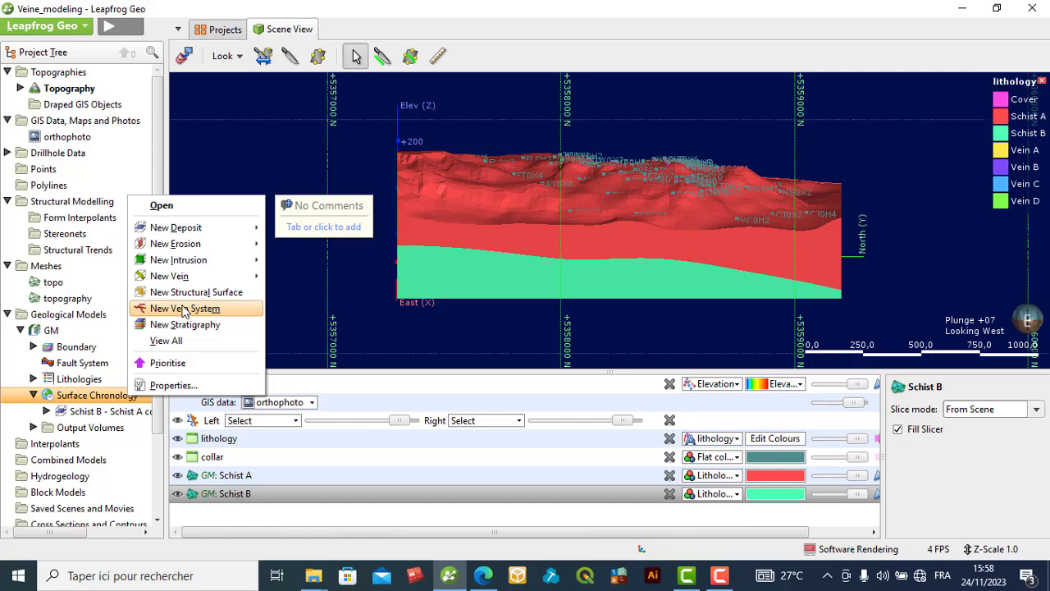
mouse_move(190, 278)
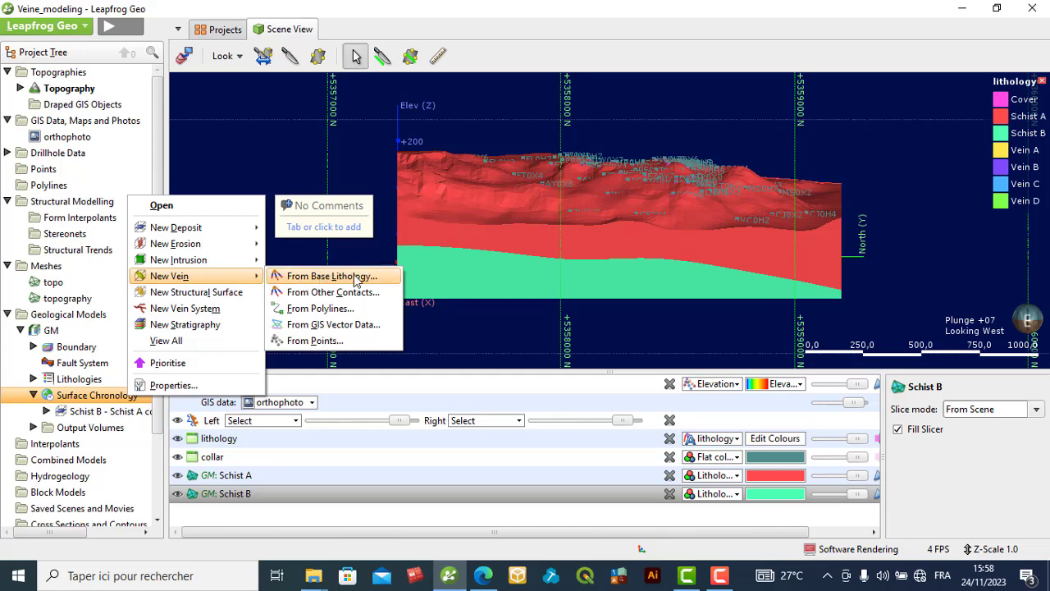
Step: Open the lithology CSV file from the Drillholes folder in Excel
click(317, 579)
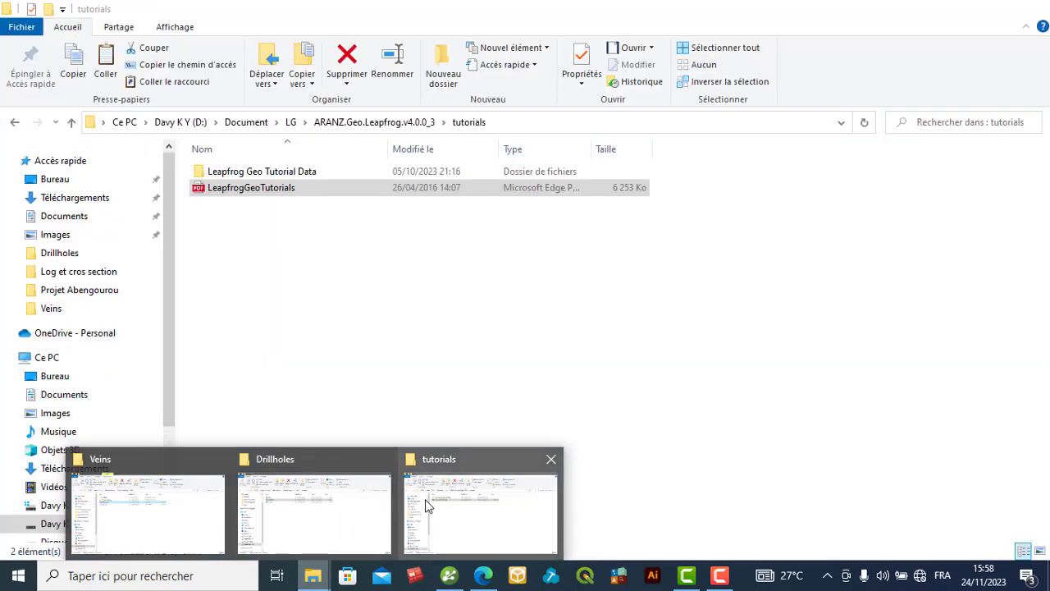
click(323, 503)
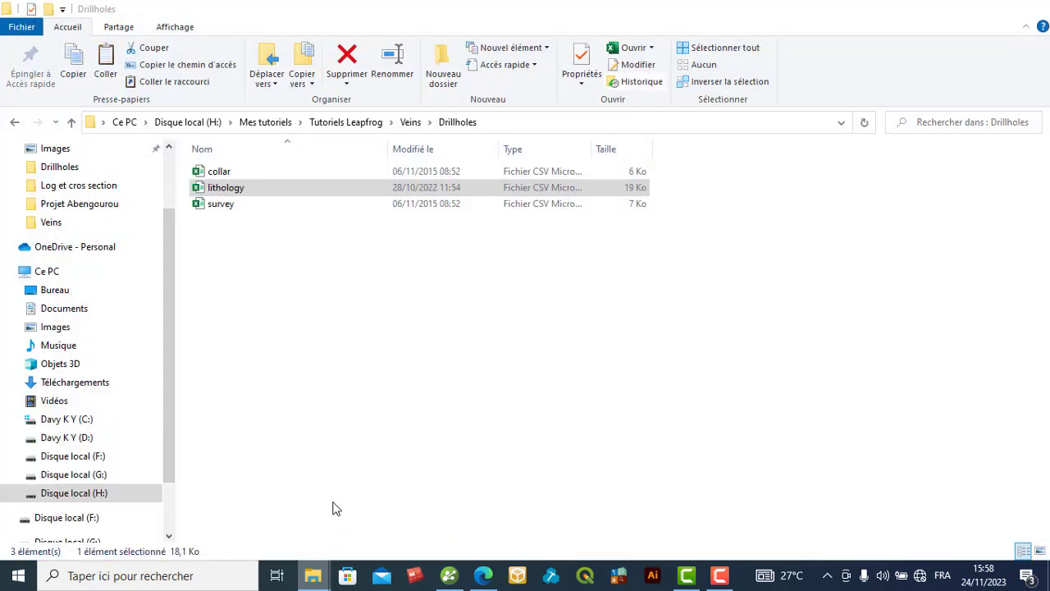
double_click(314, 187)
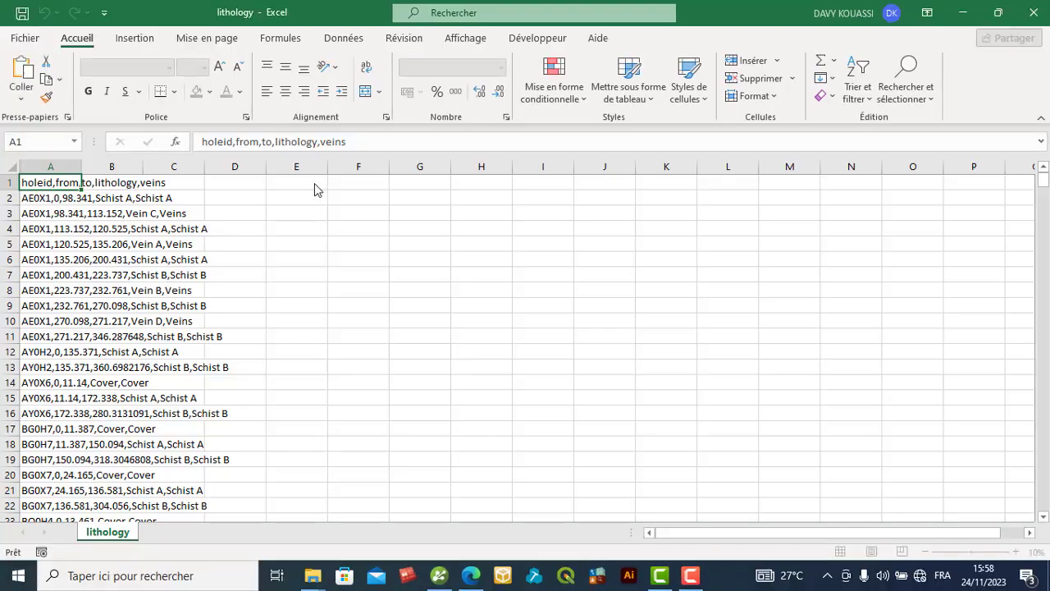
Step: Split column A of the lithology sheet into separate columns, using the comma as an additional delimiter
click(51, 166)
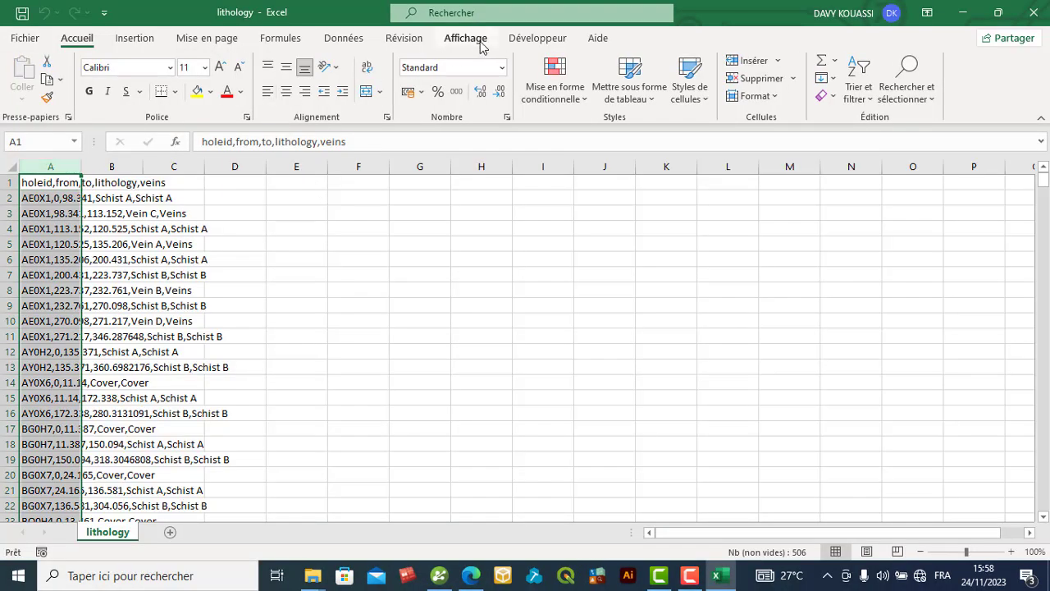
click(351, 39)
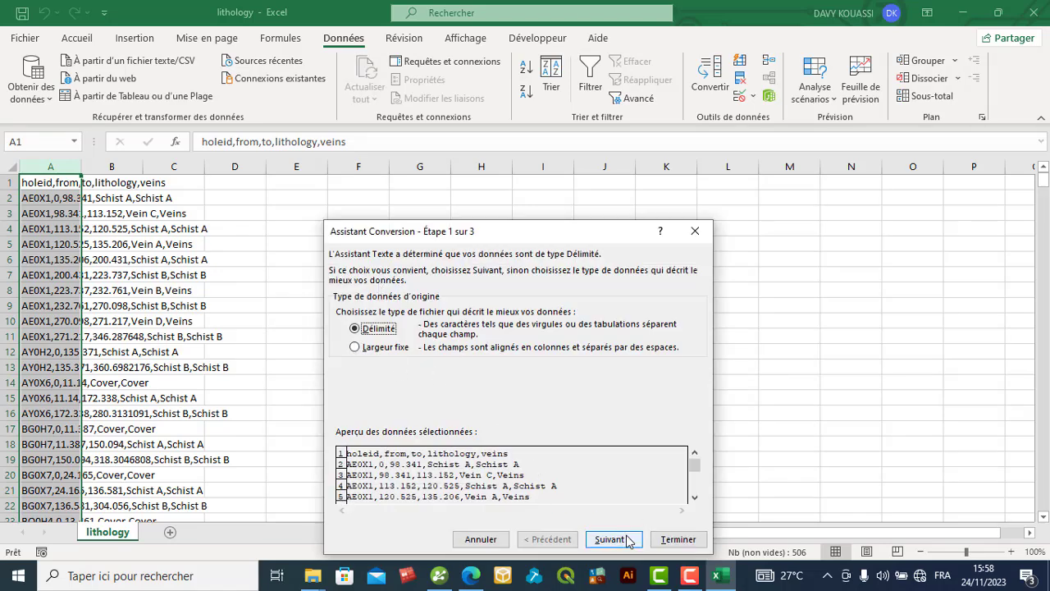
click(615, 539)
click(362, 328)
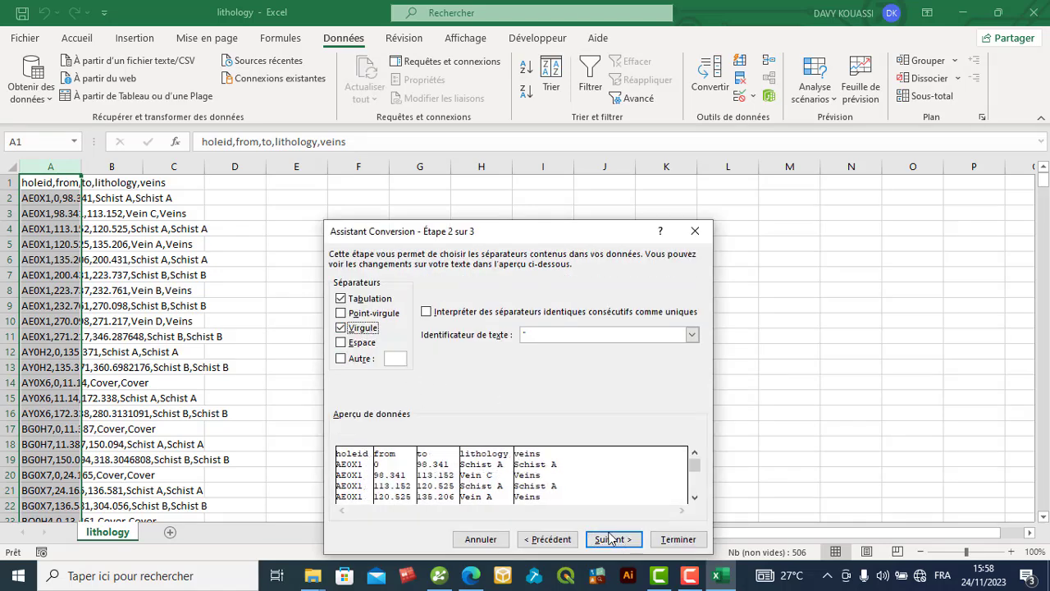
click(678, 539)
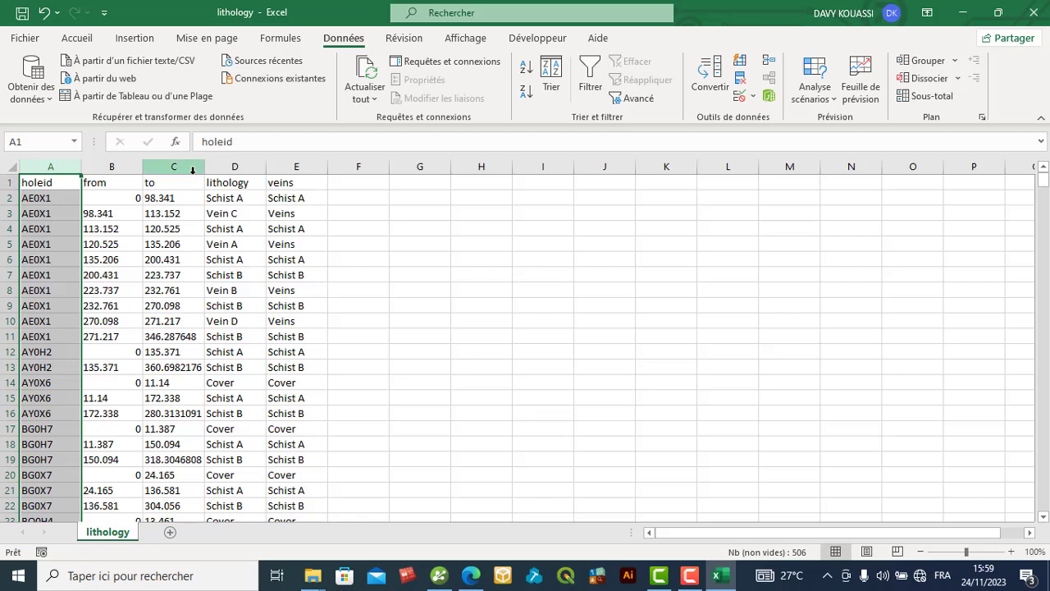
Step: Examine the vein codes in the lithology column, minimise the spreadsheet and switch back to Leapfrog Geo
click(233, 179)
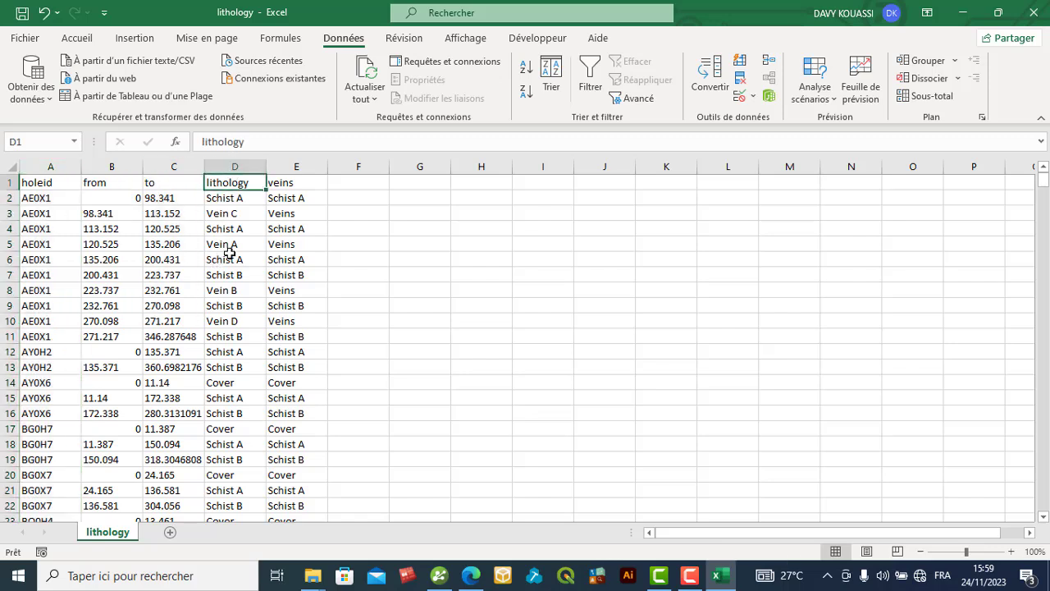
click(229, 246)
click(233, 295)
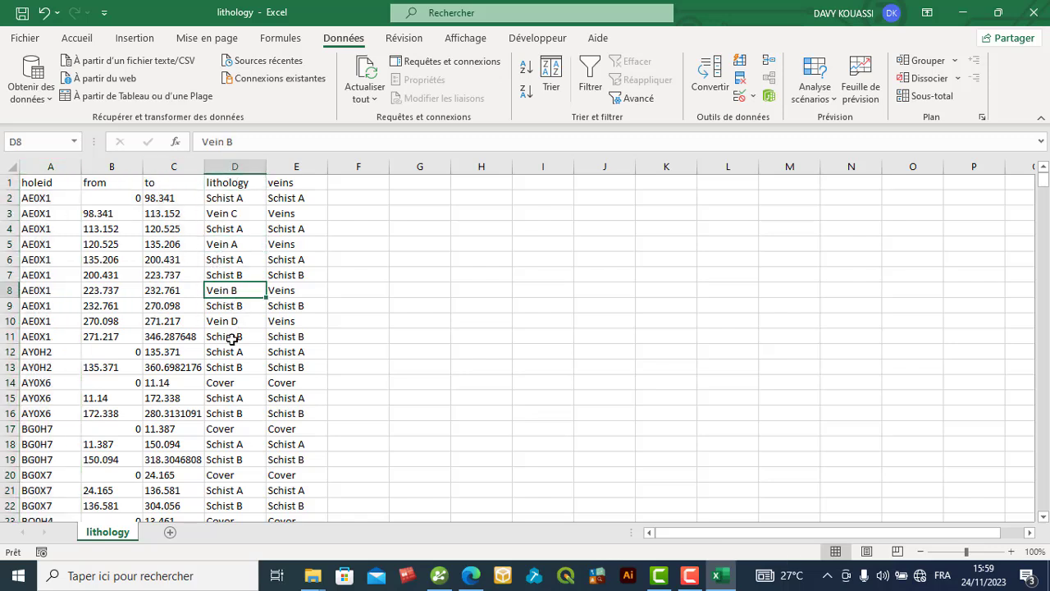
click(234, 165)
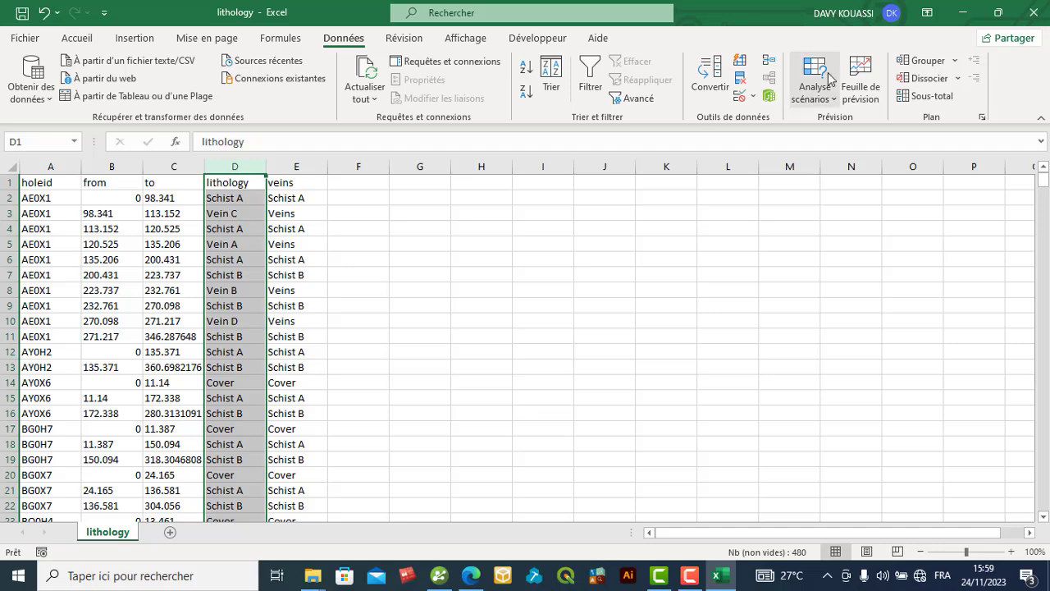
click(963, 12)
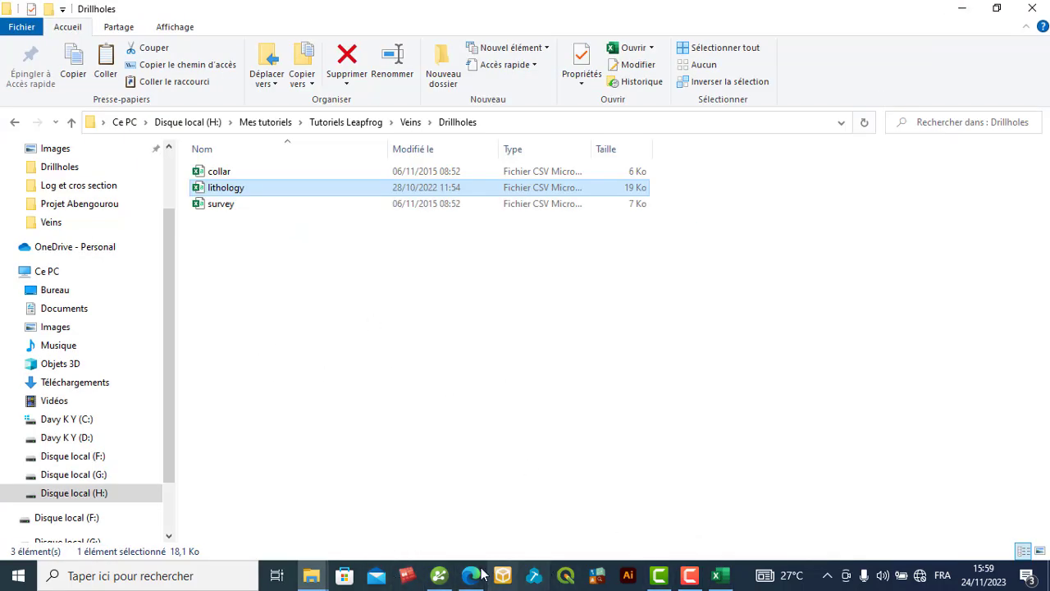
click(440, 576)
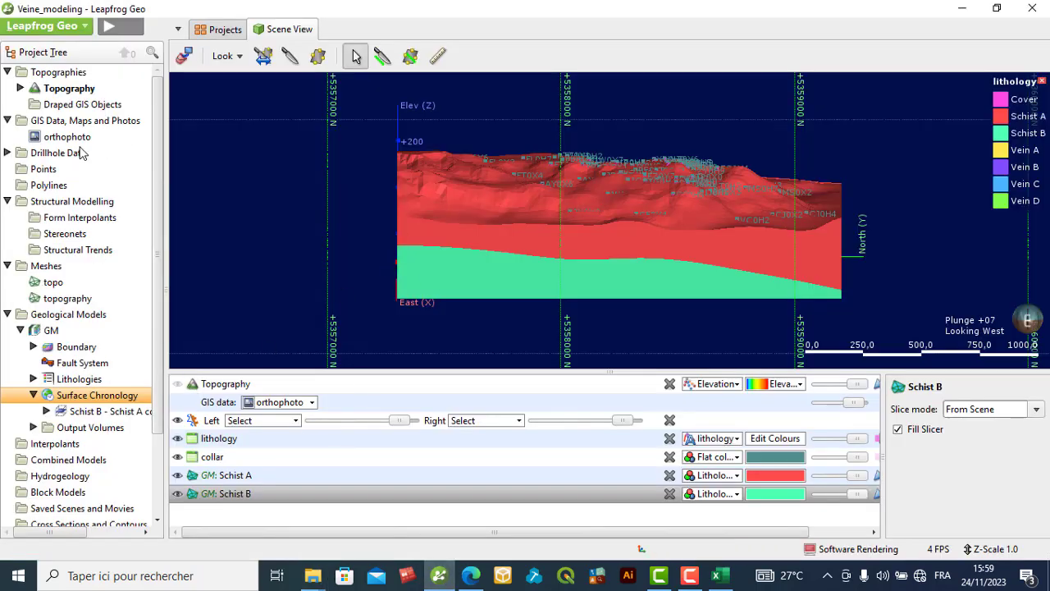
right_click(95, 400)
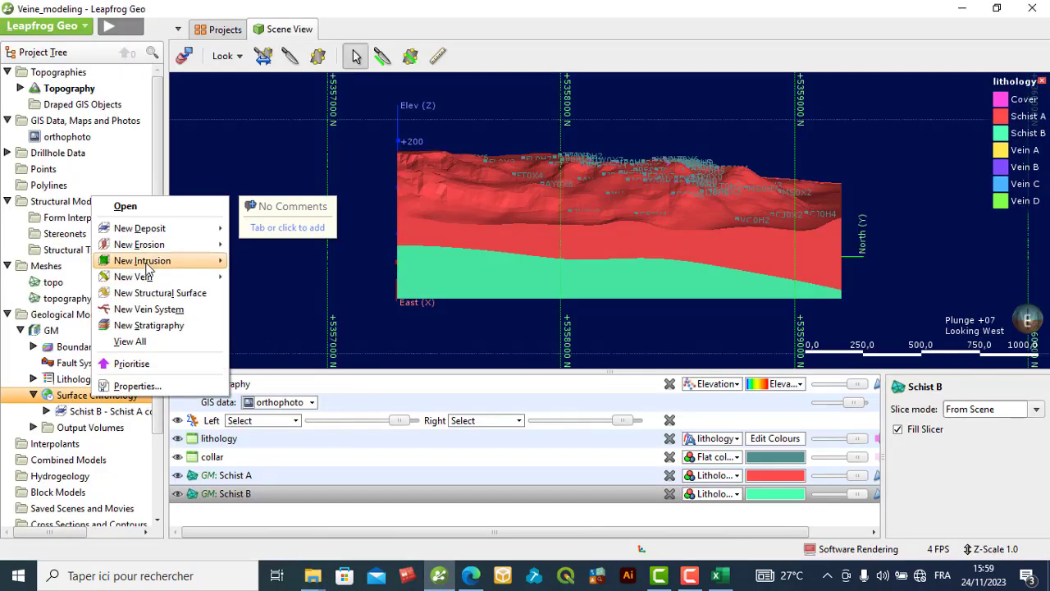
mouse_move(153, 281)
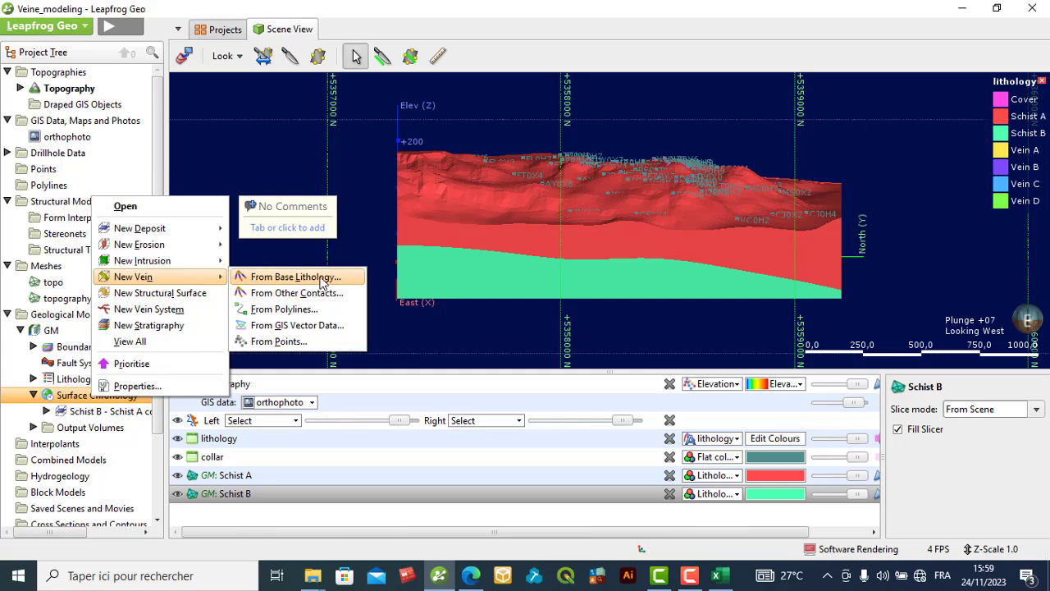
click(290, 294)
click(619, 265)
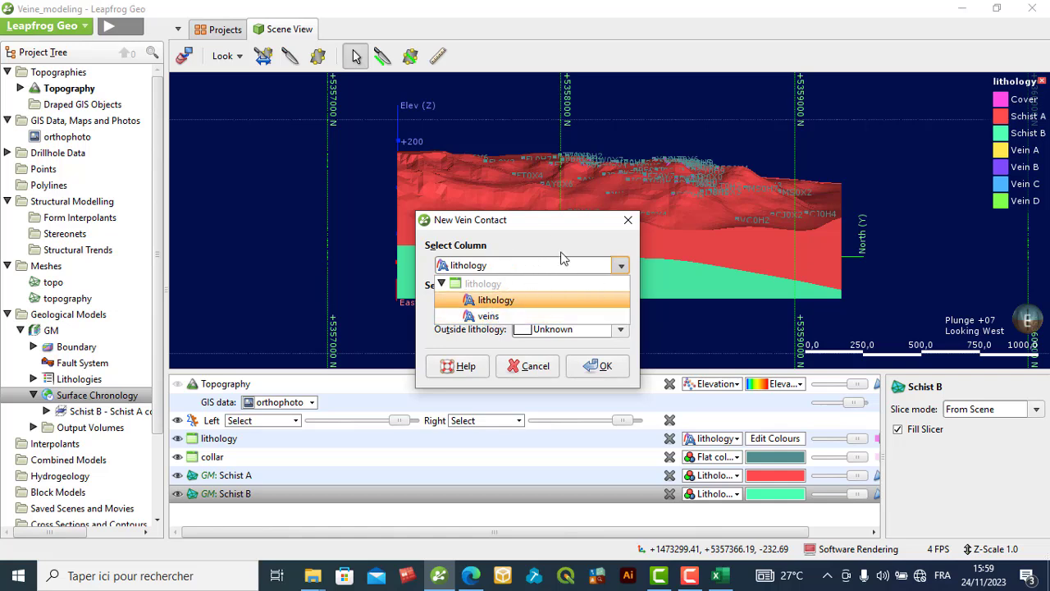
click(552, 367)
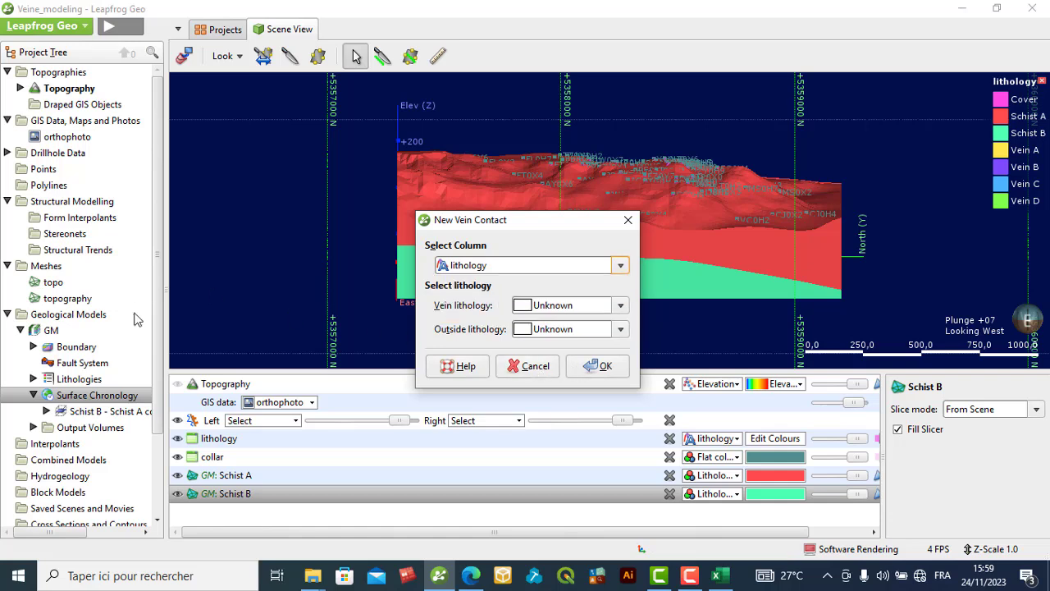
click(532, 366)
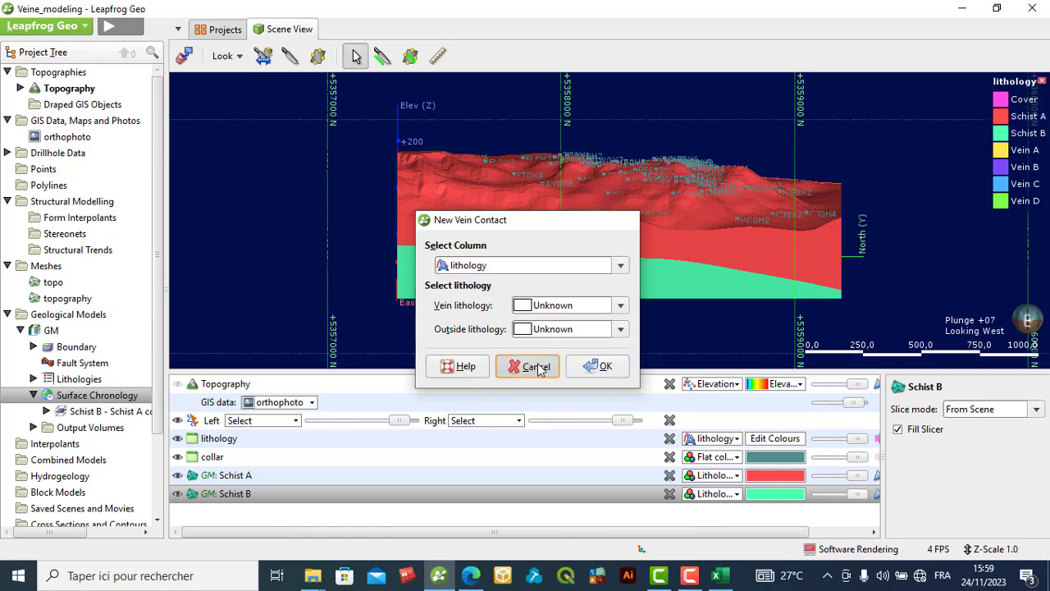
Step: Create a new vein from the base lithology in GM's surface chronology, using Vein A as the vein lithology
right_click(111, 400)
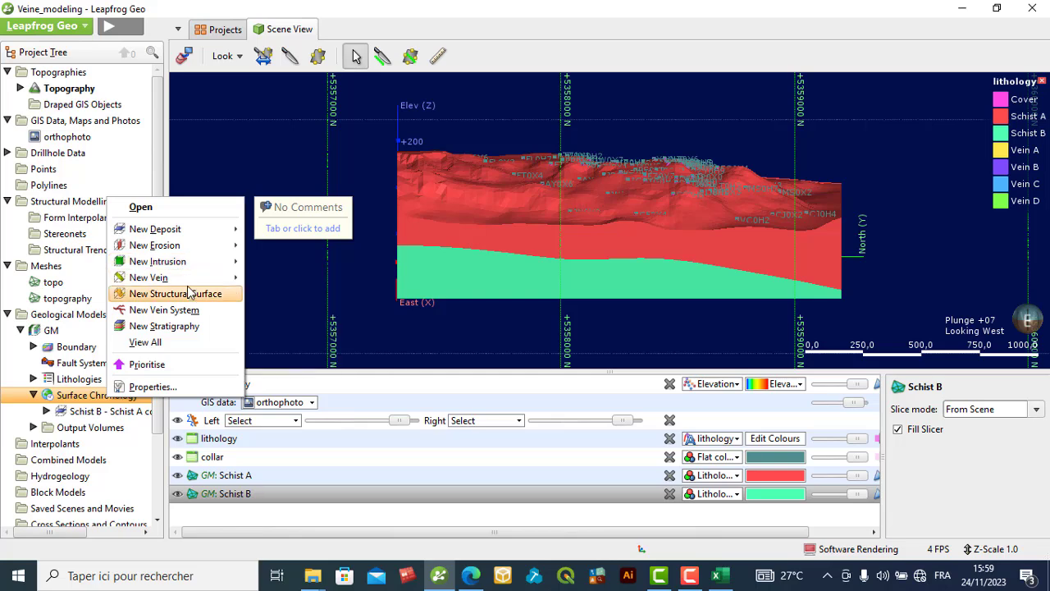
mouse_move(186, 282)
click(300, 277)
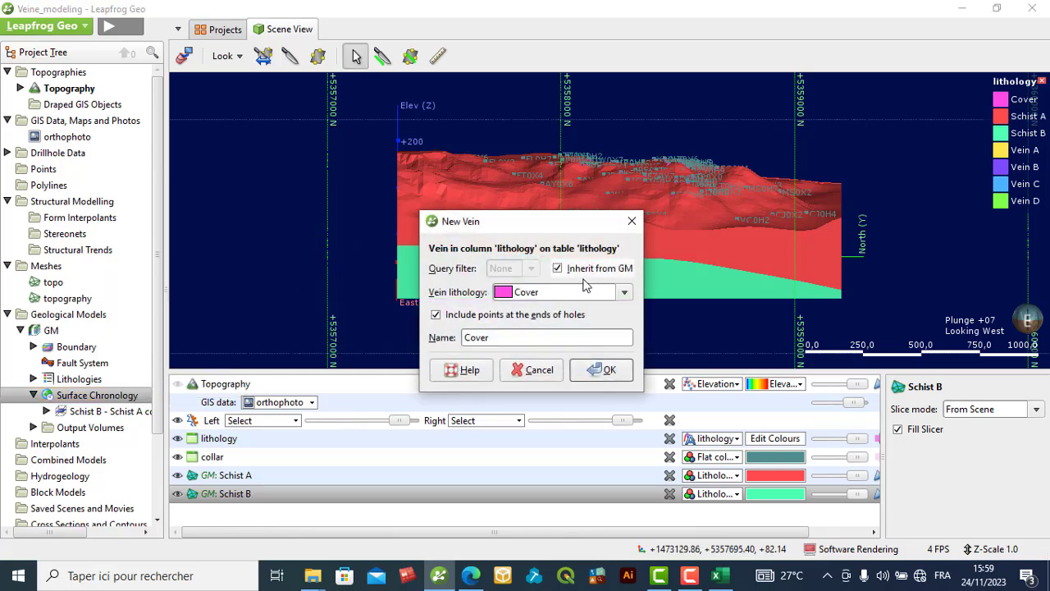
click(625, 292)
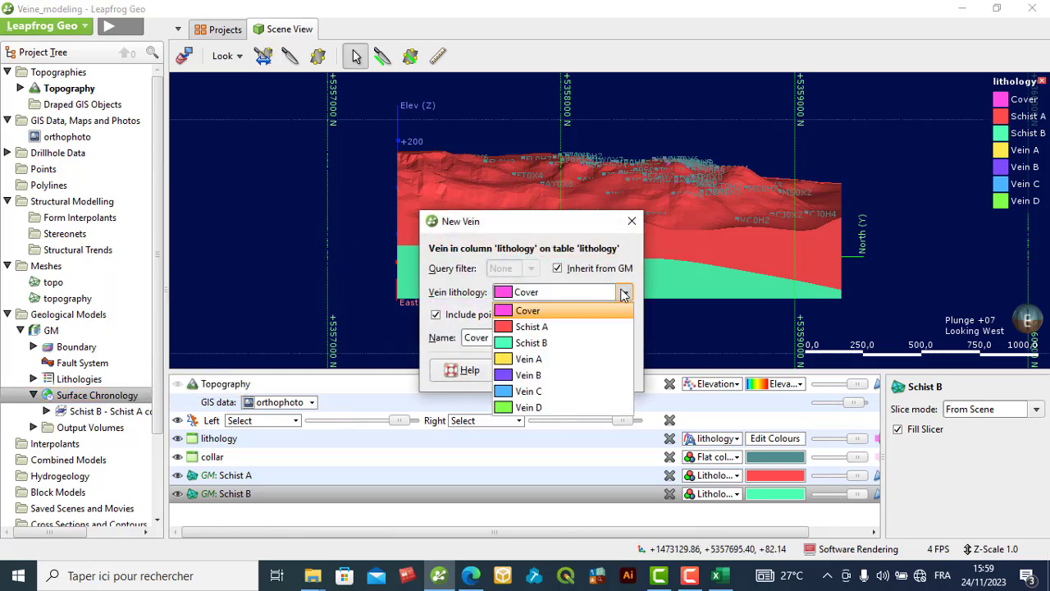
click(532, 361)
click(605, 369)
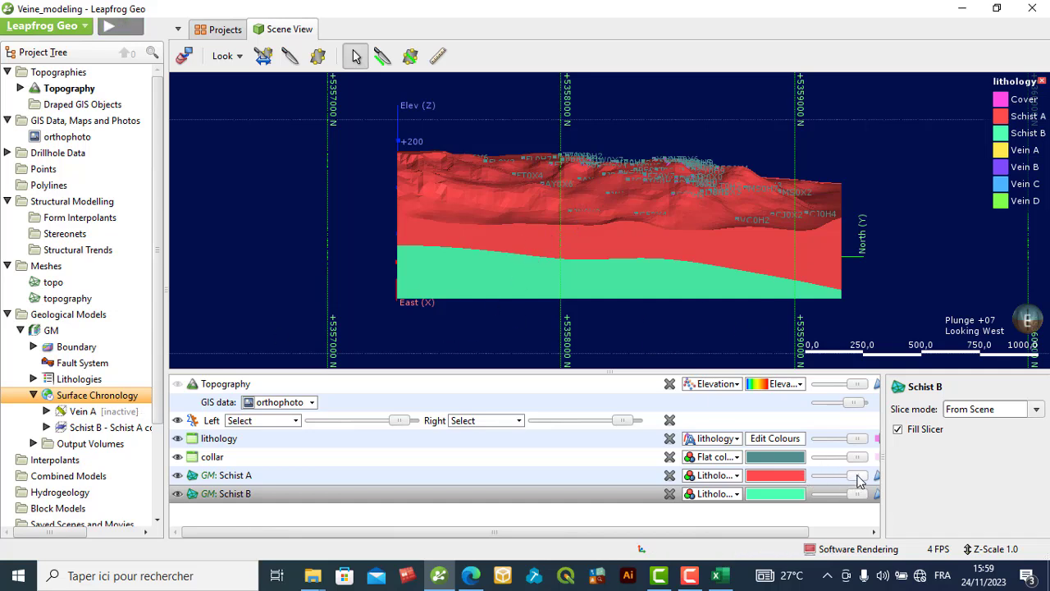
Step: Make the Schist A and Schist B volumes and the collar points fully transparent so only the drillhole lithology shows
click(828, 483)
drag(857, 476, 832, 458)
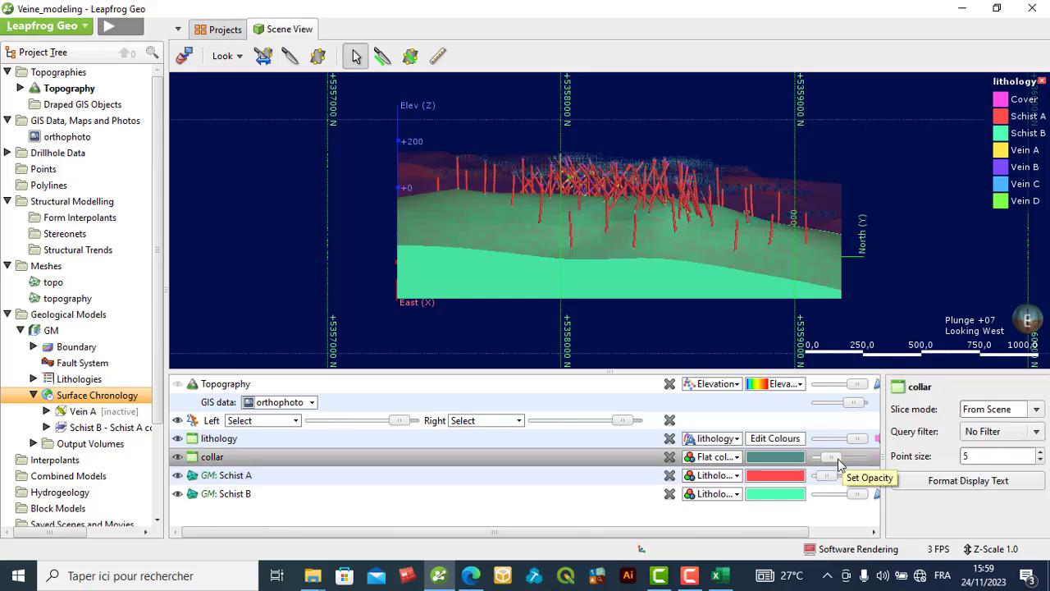
drag(832, 457, 800, 488)
click(823, 476)
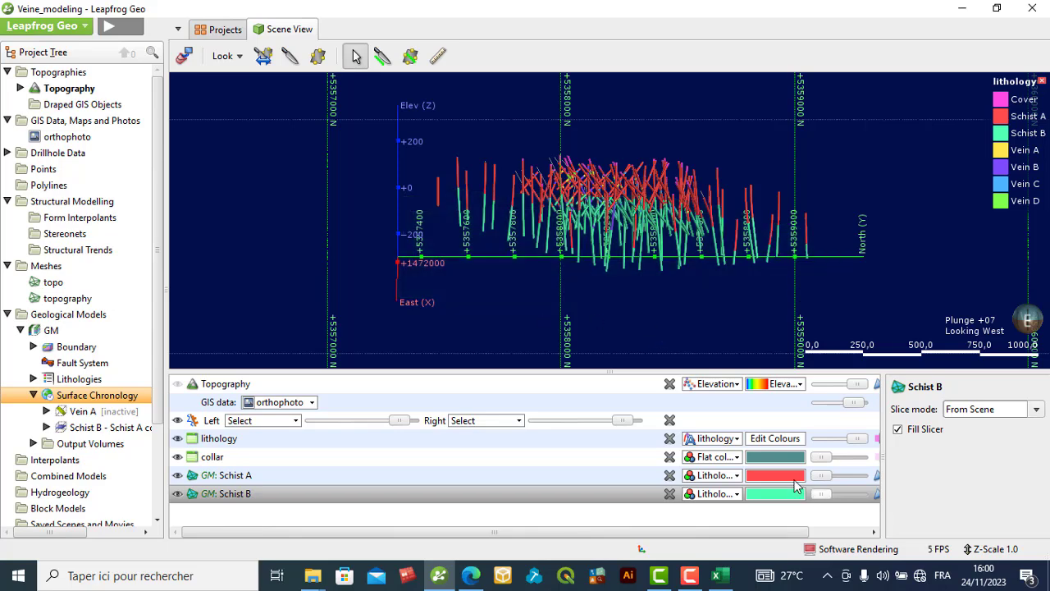
drag(632, 246, 671, 262)
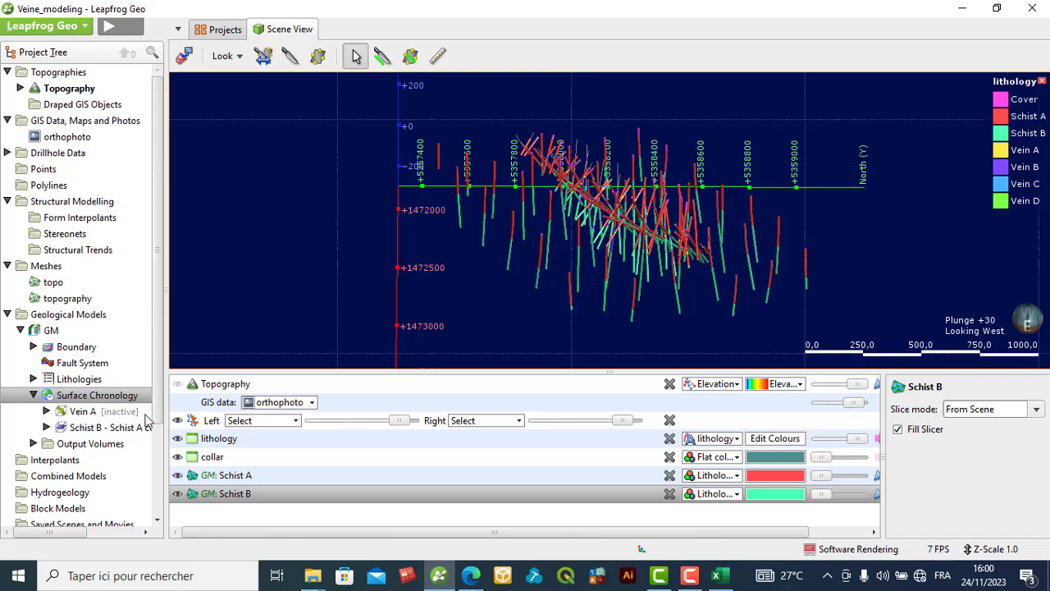
Step: Add Vein A from the surface chronology to the scene and inspect it against the drillholes, ending looking straight down
click(82, 412)
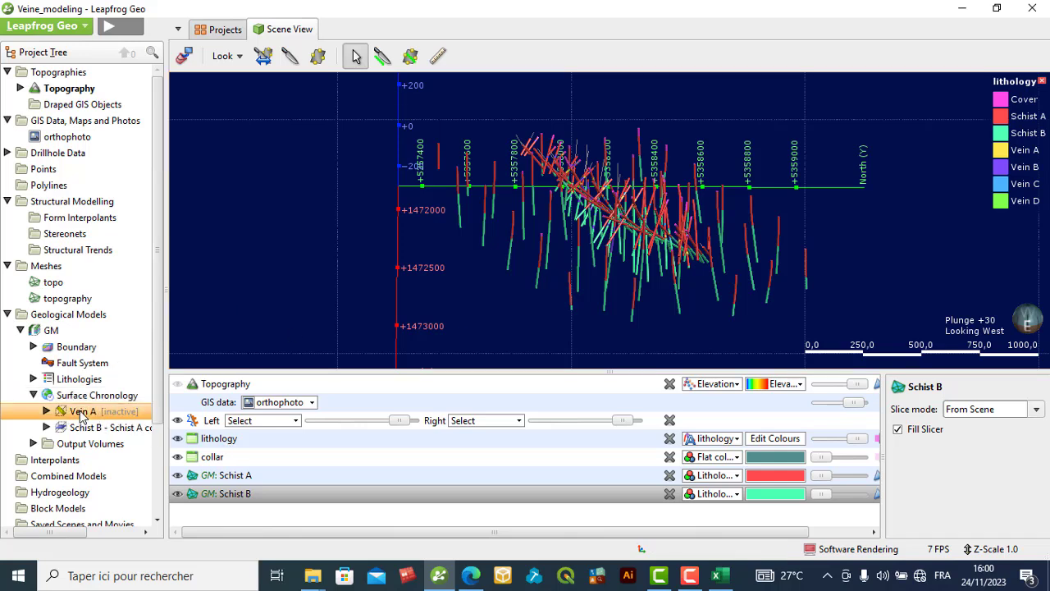
drag(82, 412, 332, 344)
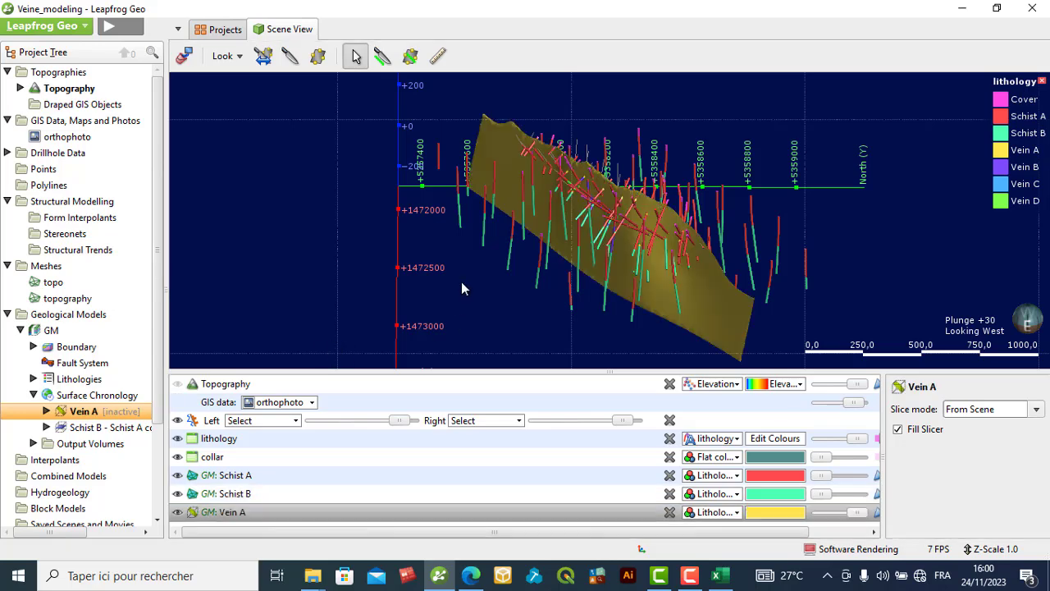
drag(461, 287, 465, 304)
drag(608, 287, 237, 146)
click(233, 59)
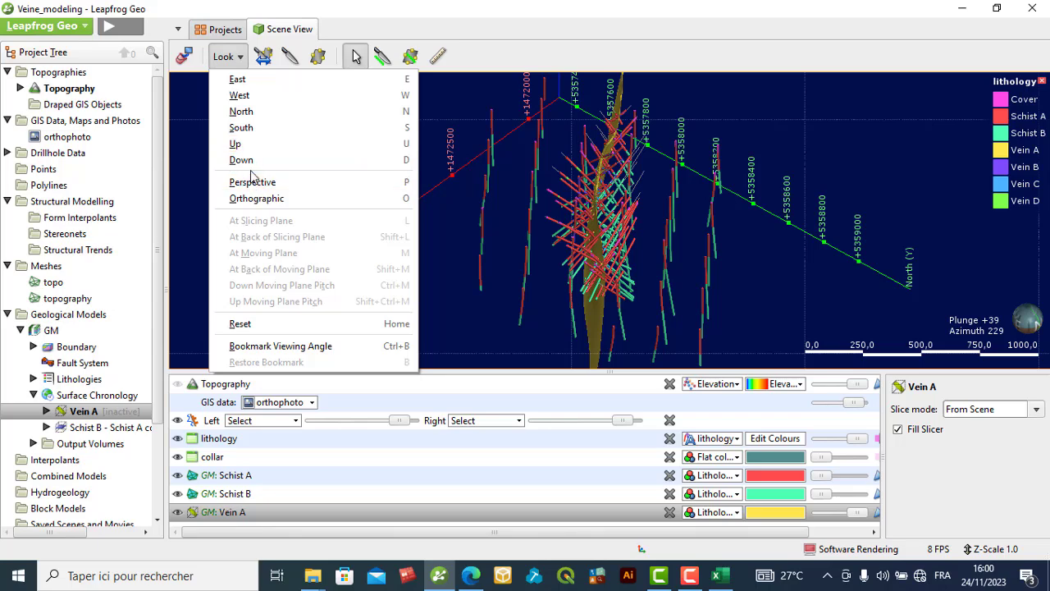
click(259, 160)
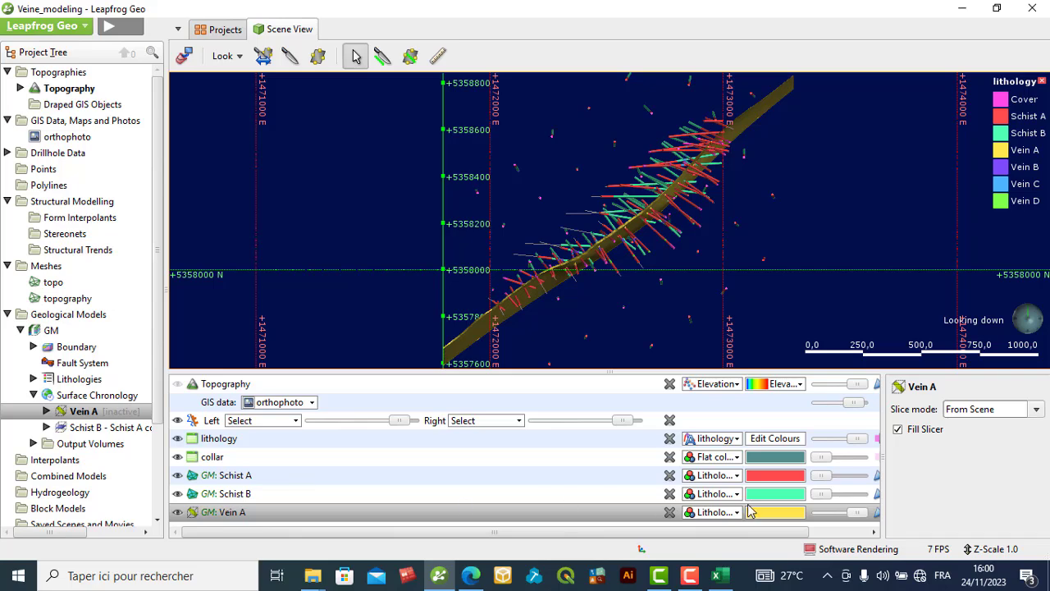
Step: Restore Schist B to full opacity and make Schist A semi-transparent so Vein A shows through it
drag(828, 493, 877, 497)
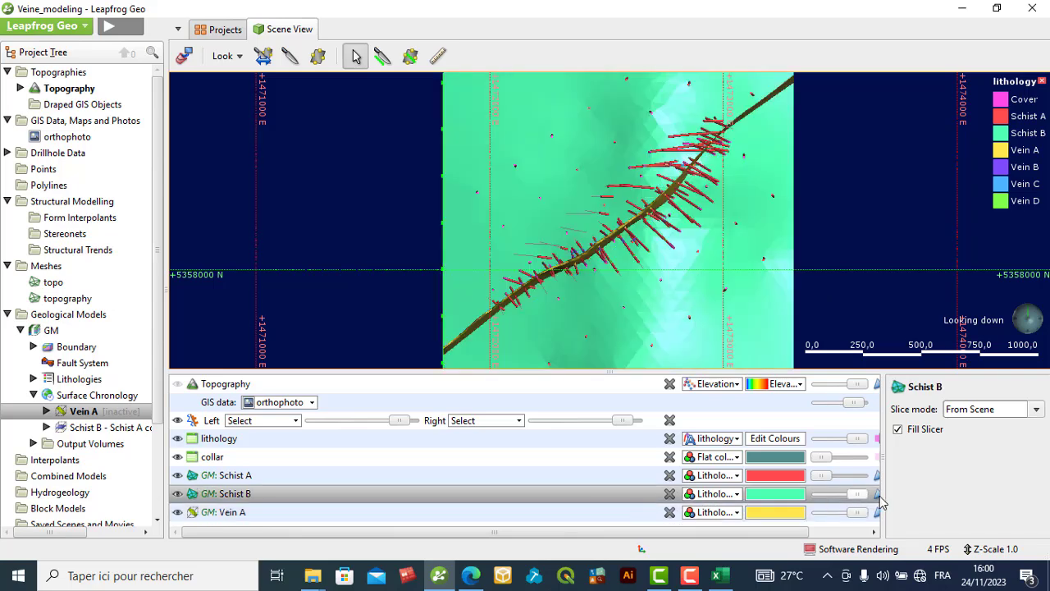
drag(819, 476, 871, 477)
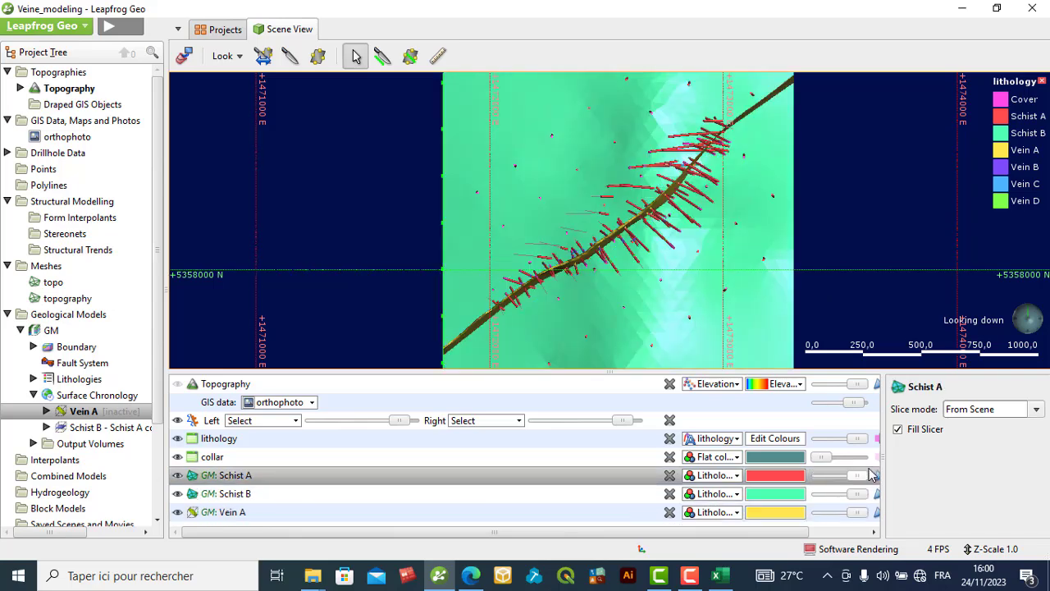
drag(640, 307, 688, 152)
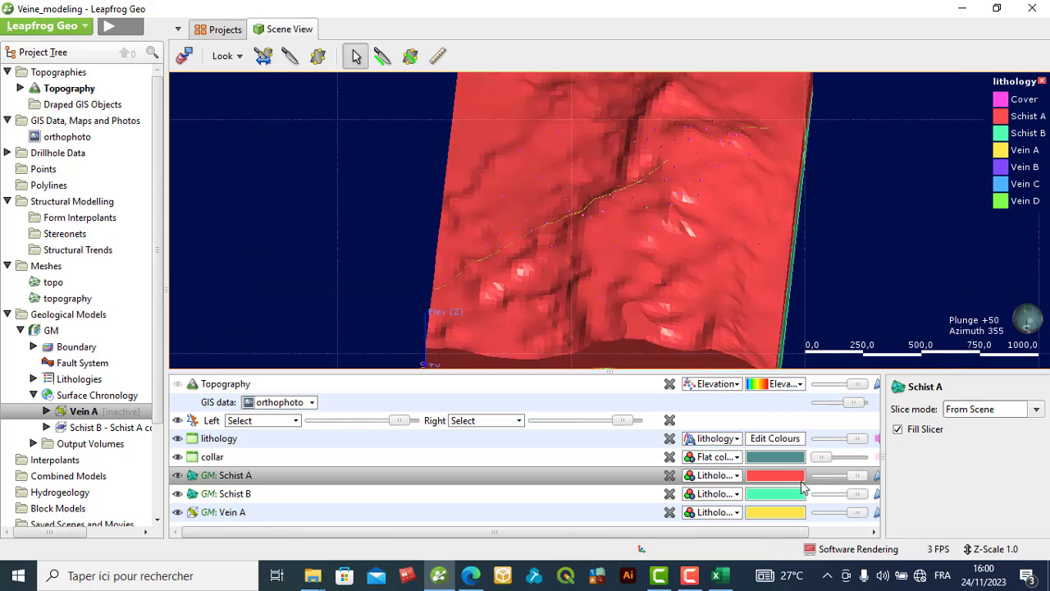
drag(860, 479, 843, 476)
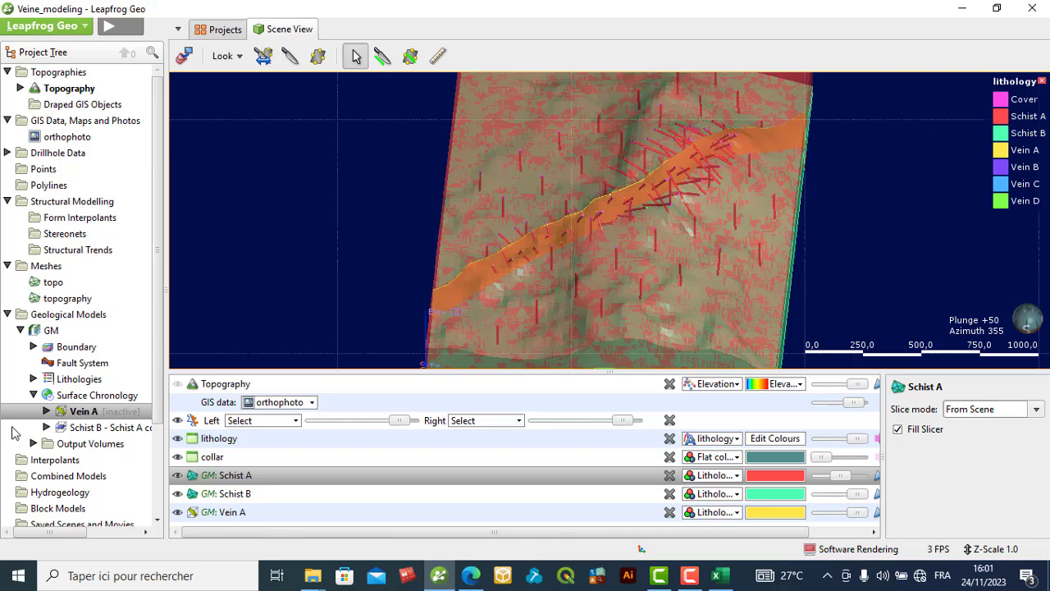
Step: Expand Vein A in the surface chronology and examine its component objects, including the hangingwall, footwall, pinch outs and reference surface
click(45, 413)
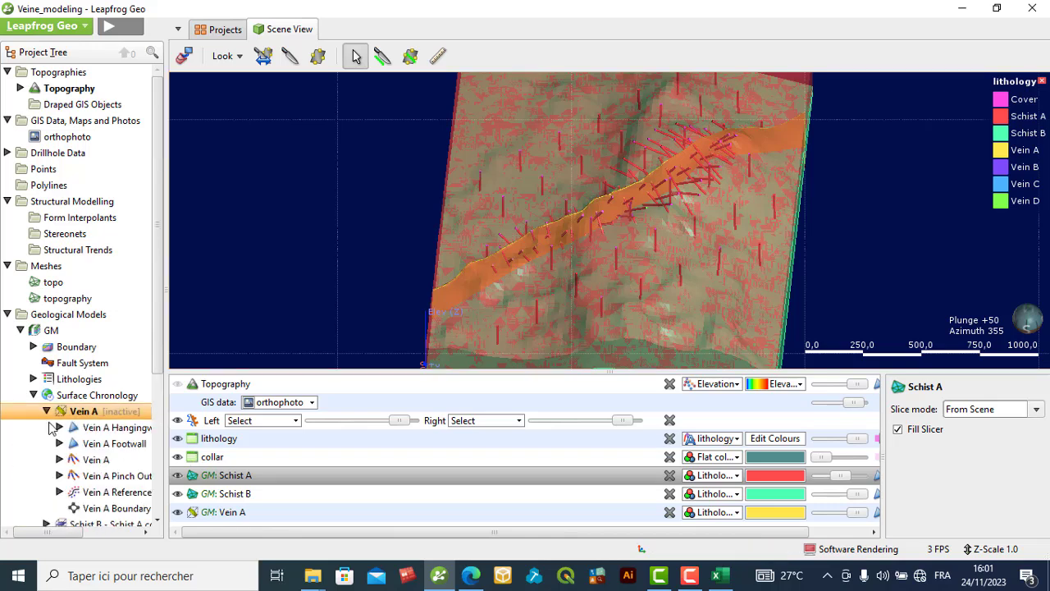
scroll(119, 482, down, 1)
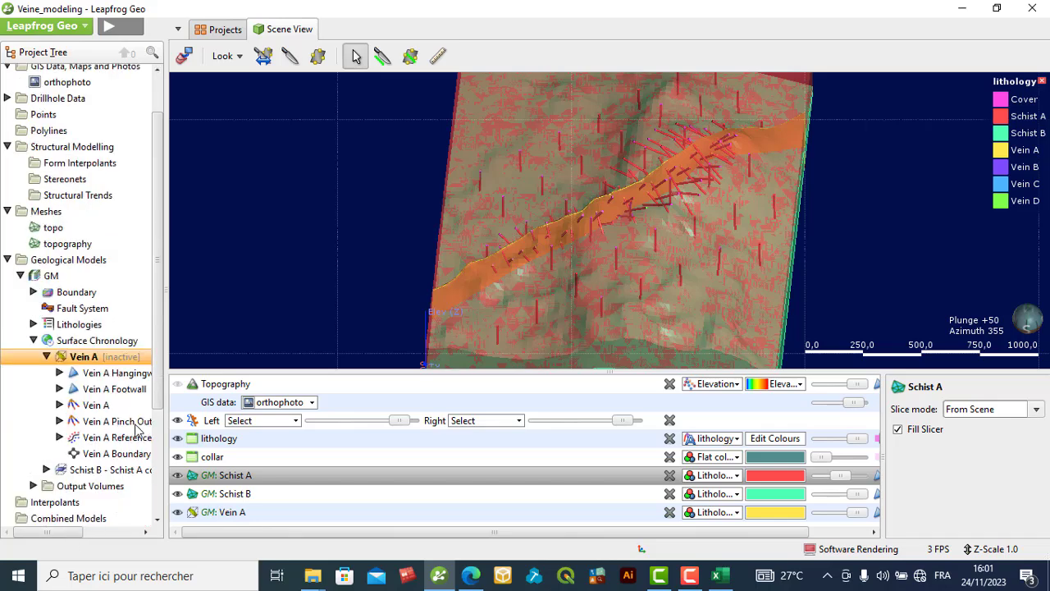
mouse_move(74, 534)
mouse_down()
mouse_move(111, 534)
mouse_move(88, 533)
mouse_up()
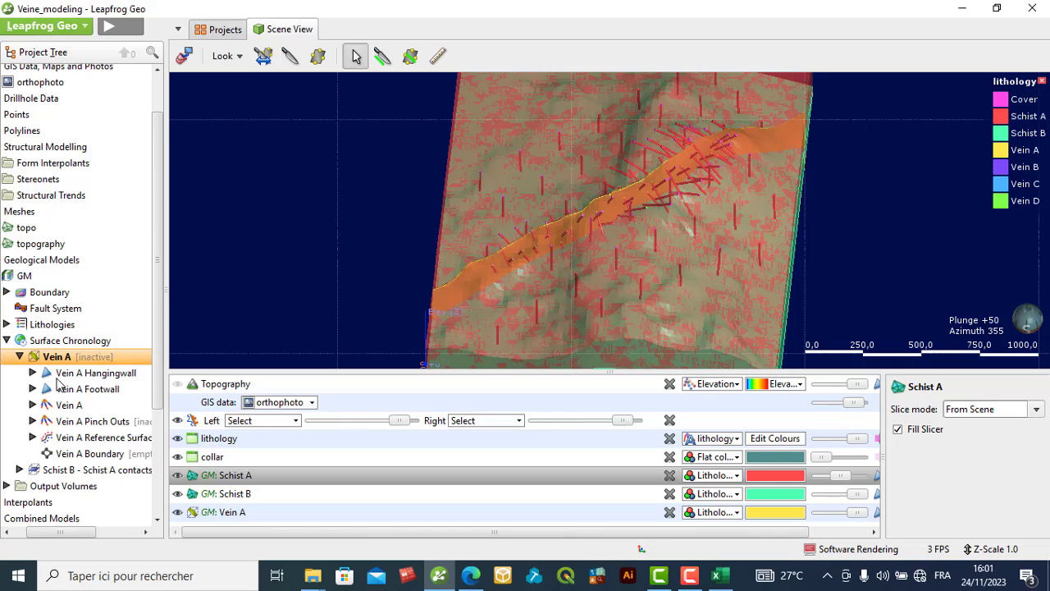
Step: Make the Schist A and Schist B volumes and the drillhole lithology fully transparent so only Vein A shows
click(32, 389)
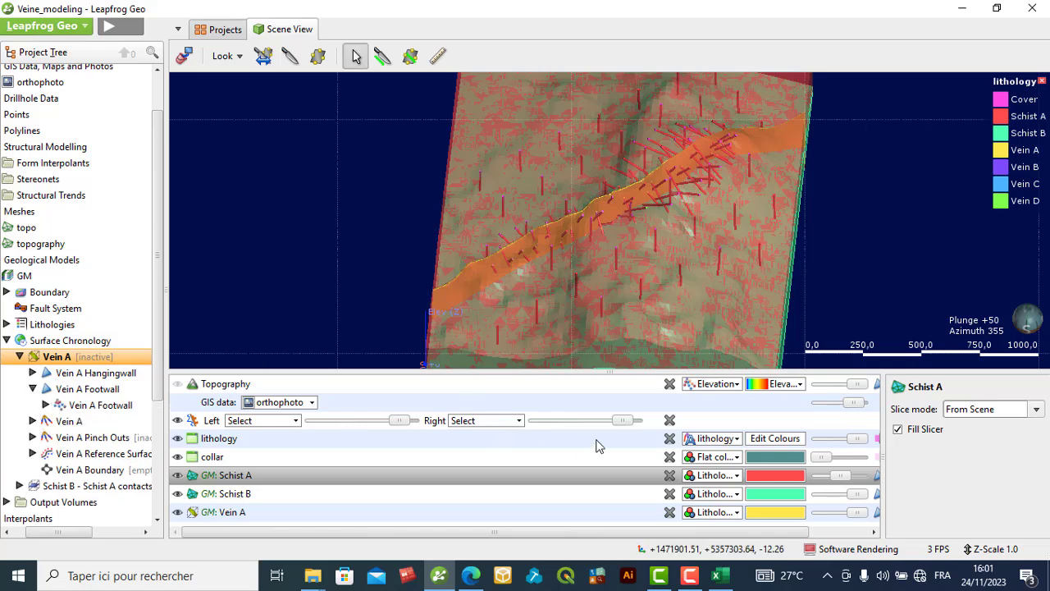
drag(840, 476, 821, 494)
click(805, 503)
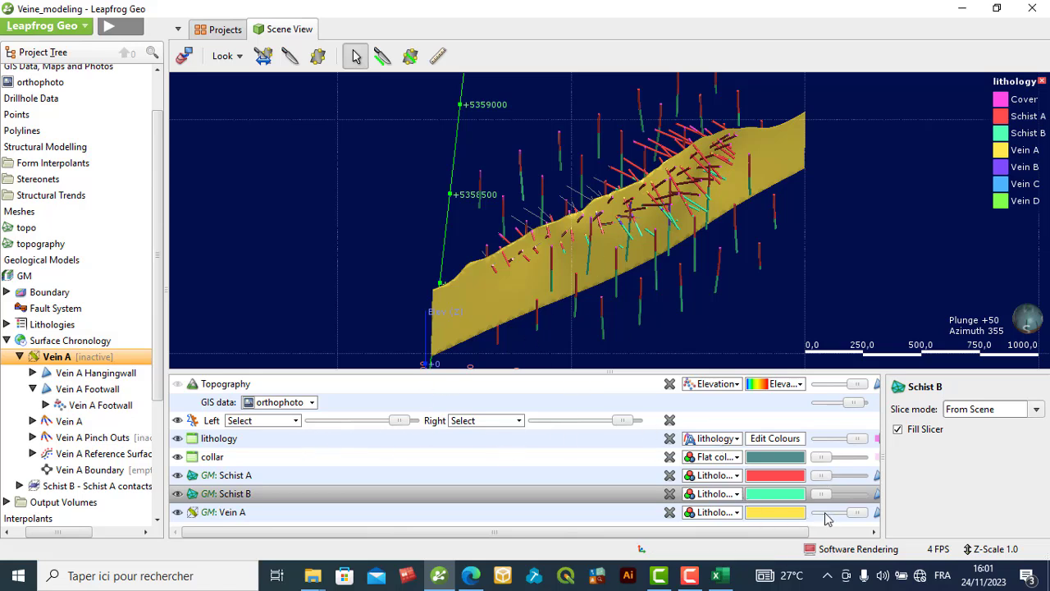
drag(853, 442, 823, 439)
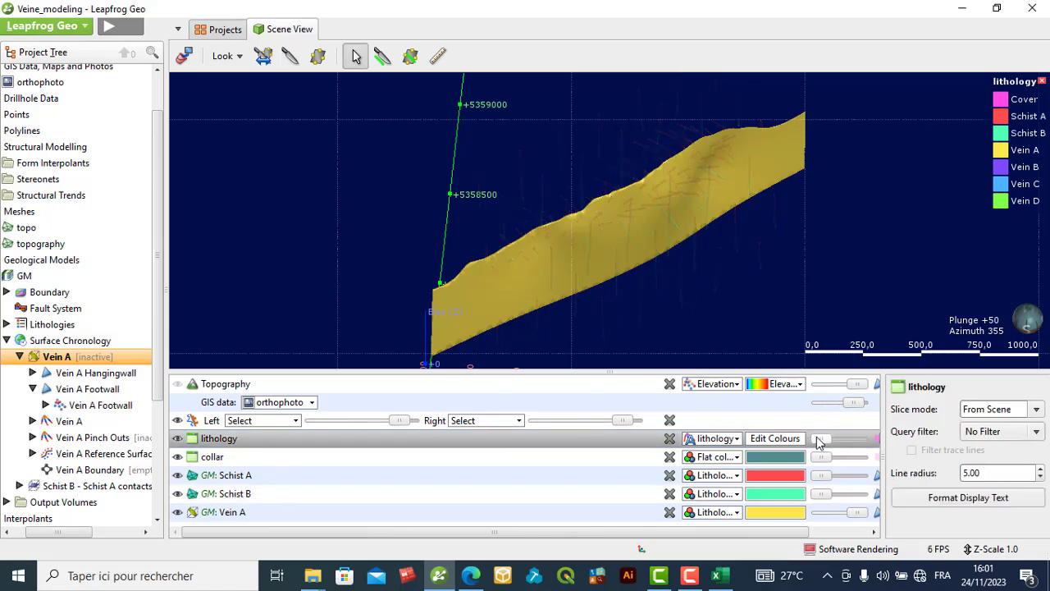
Step: Add the Vein A Footwall points to the scene and examine them against the vein surface
drag(575, 257, 646, 245)
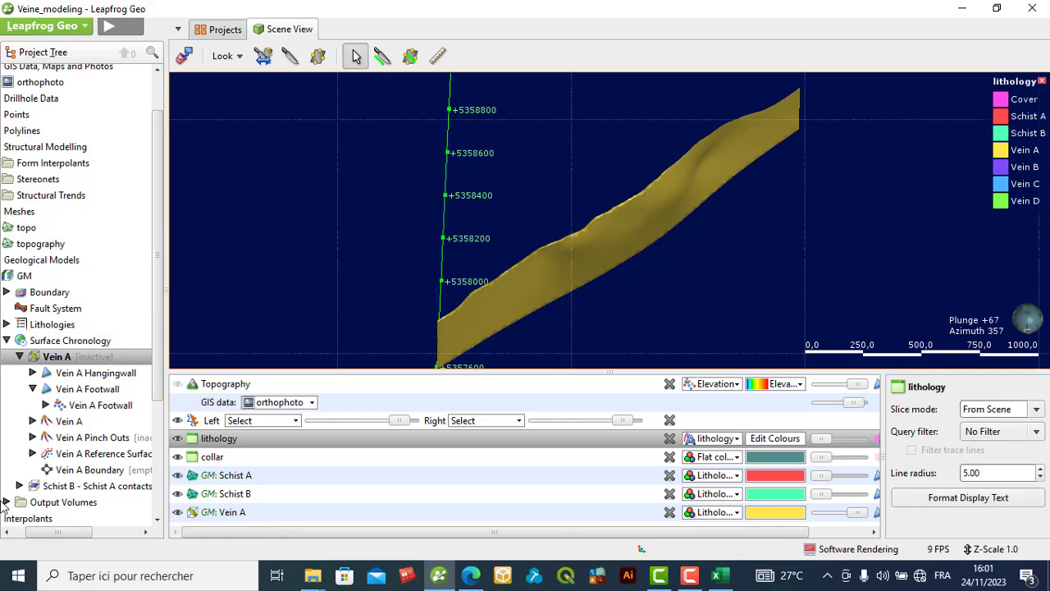
drag(320, 346, 394, 330)
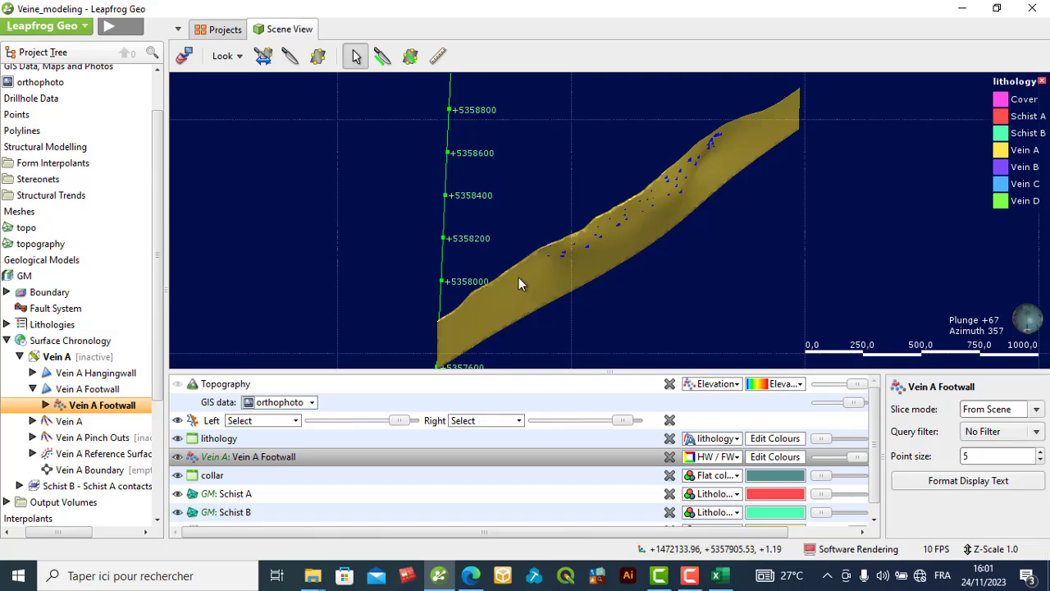
drag(518, 284, 594, 295)
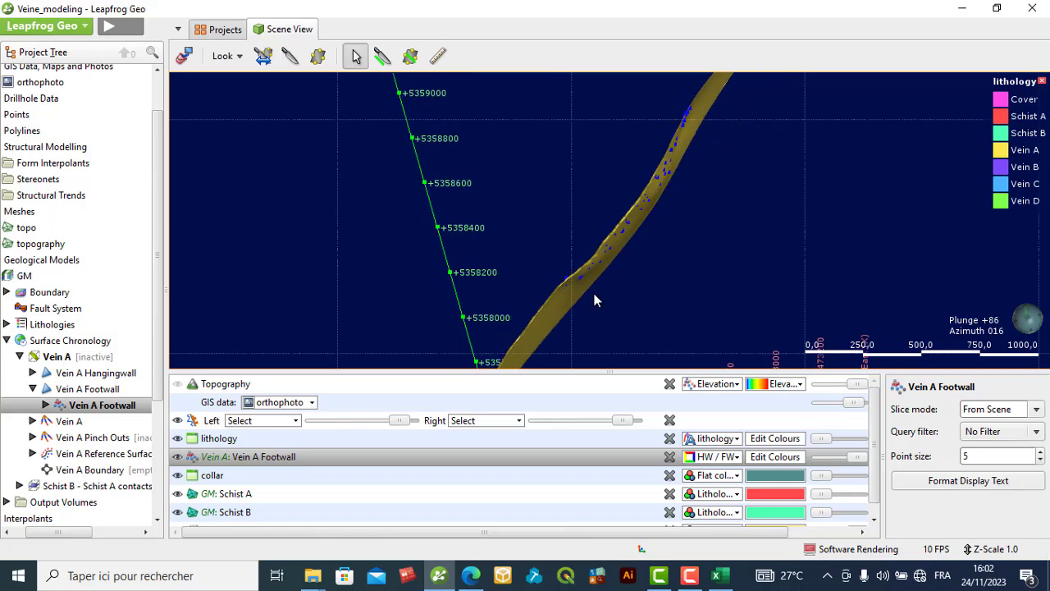
Step: Add the Vein A Hangingwall points to the scene and compare them with the footwall points on the opposite vein face
click(33, 389)
click(32, 372)
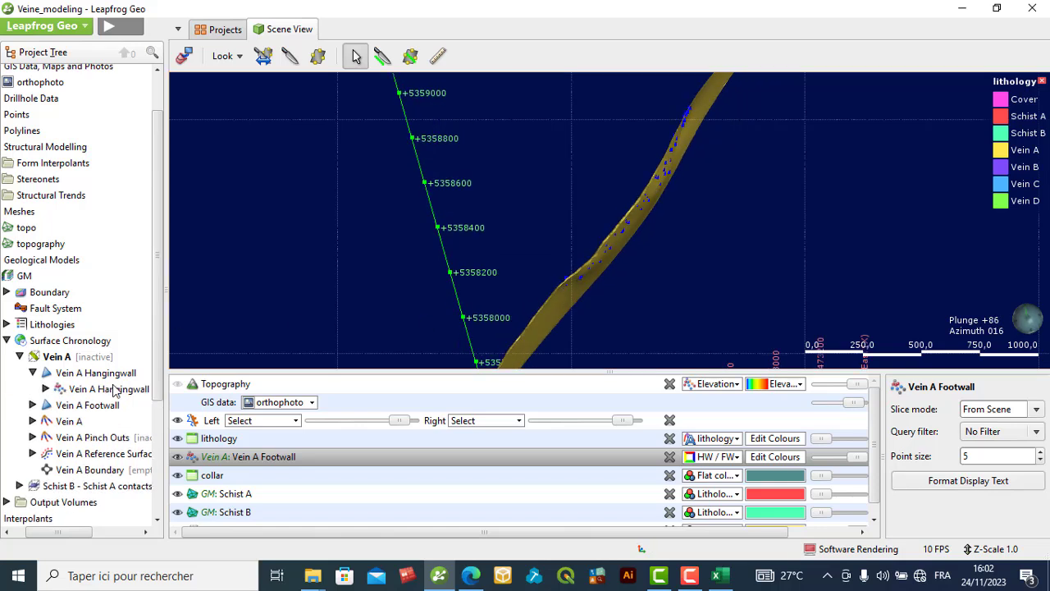
drag(113, 389, 342, 293)
drag(520, 227, 696, 195)
drag(710, 238, 733, 250)
Step: Inspect the details at a point on the Vein A surface, then view the vein and its contact points from directly above
click(664, 250)
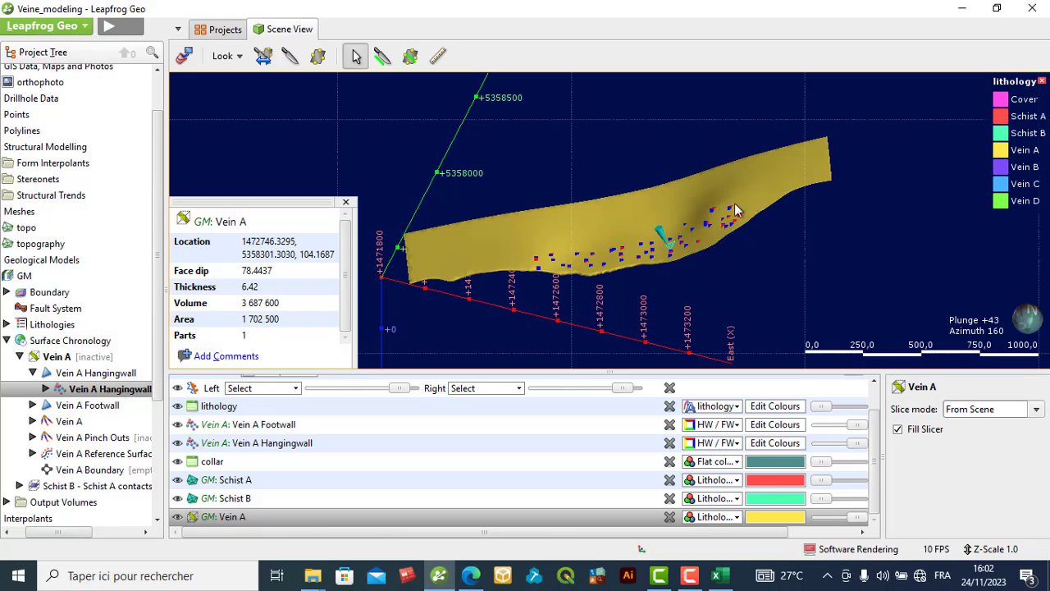
drag(723, 242, 156, 127)
click(224, 56)
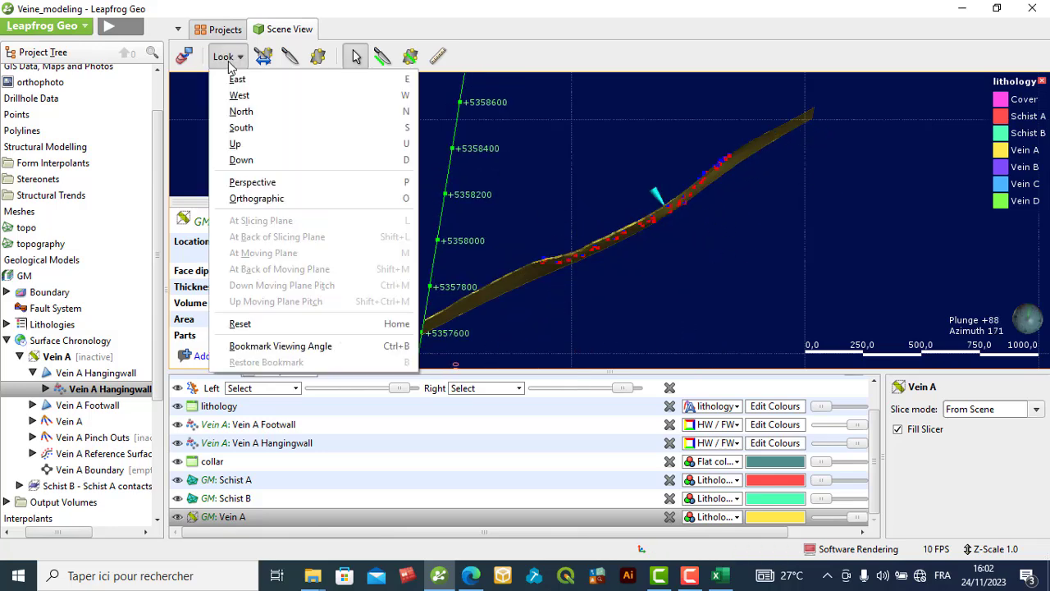
click(262, 158)
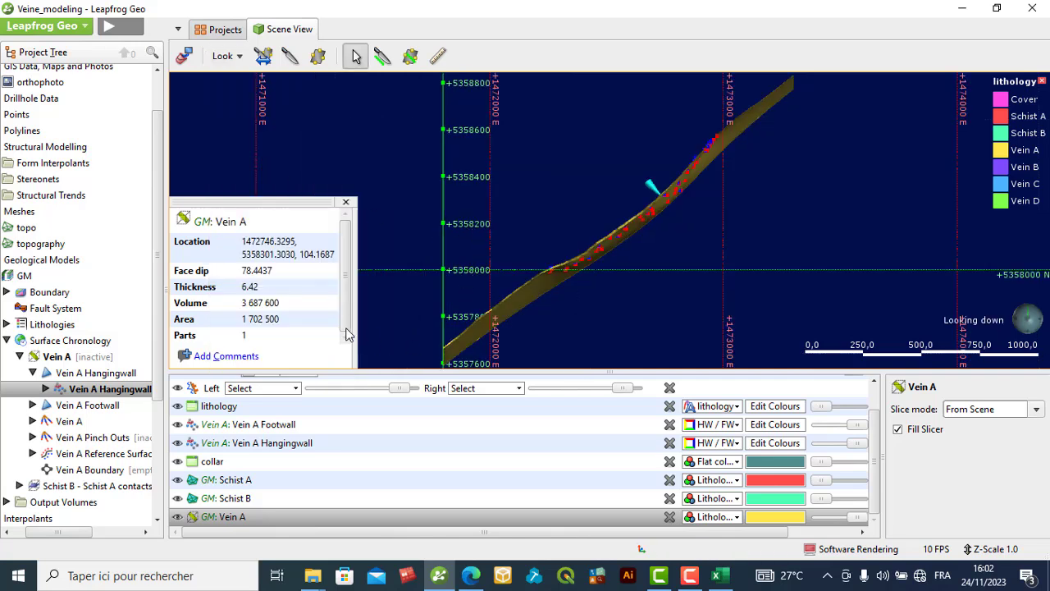
click(345, 202)
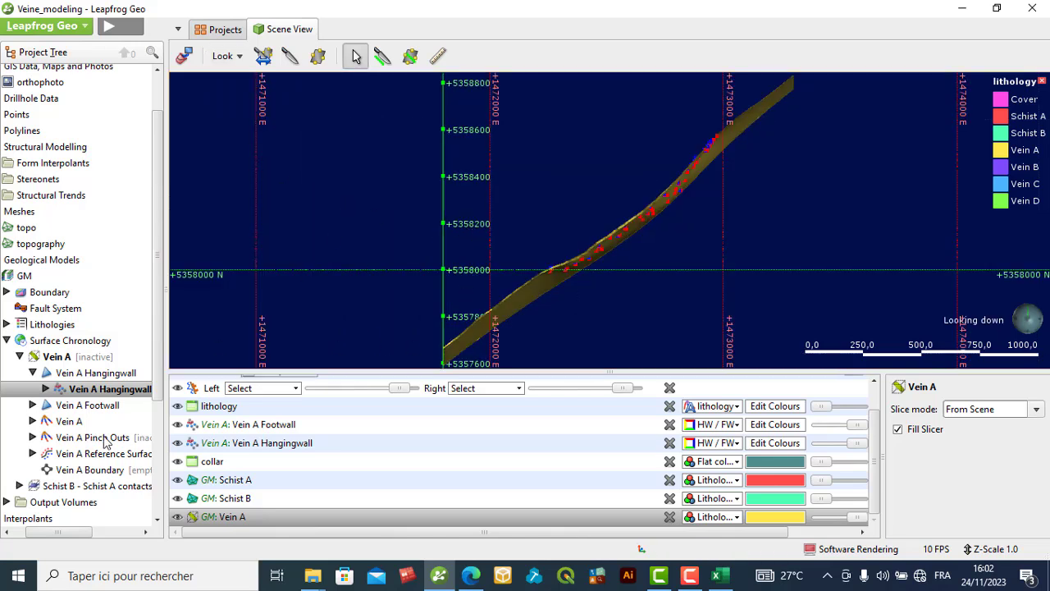
Step: Enable pinch out in Vein A's surfacing settings and restore the drillhole lithology to full opacity
click(34, 373)
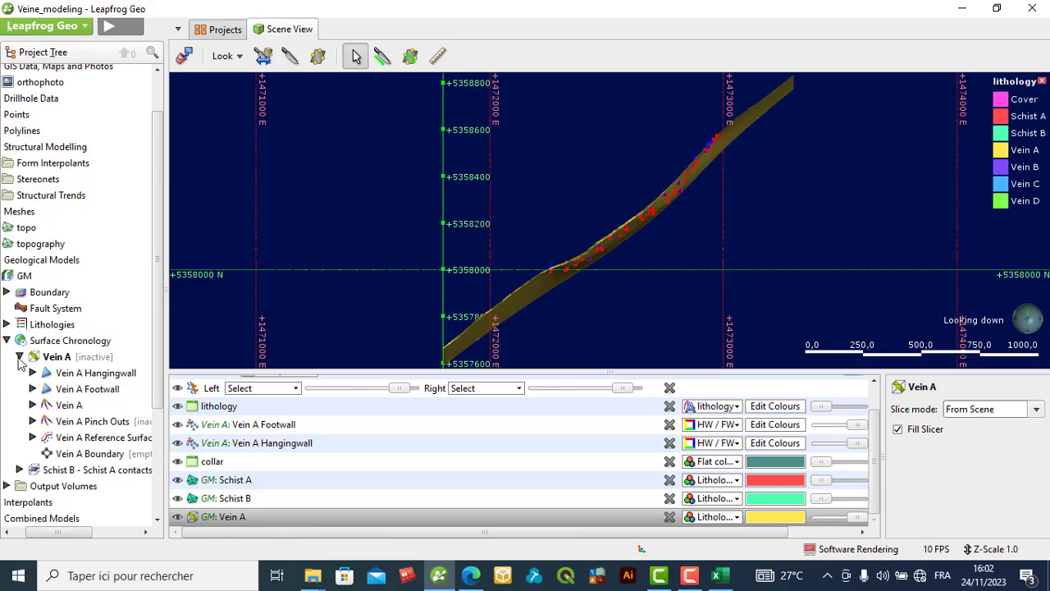
click(20, 356)
click(71, 358)
double_click(70, 358)
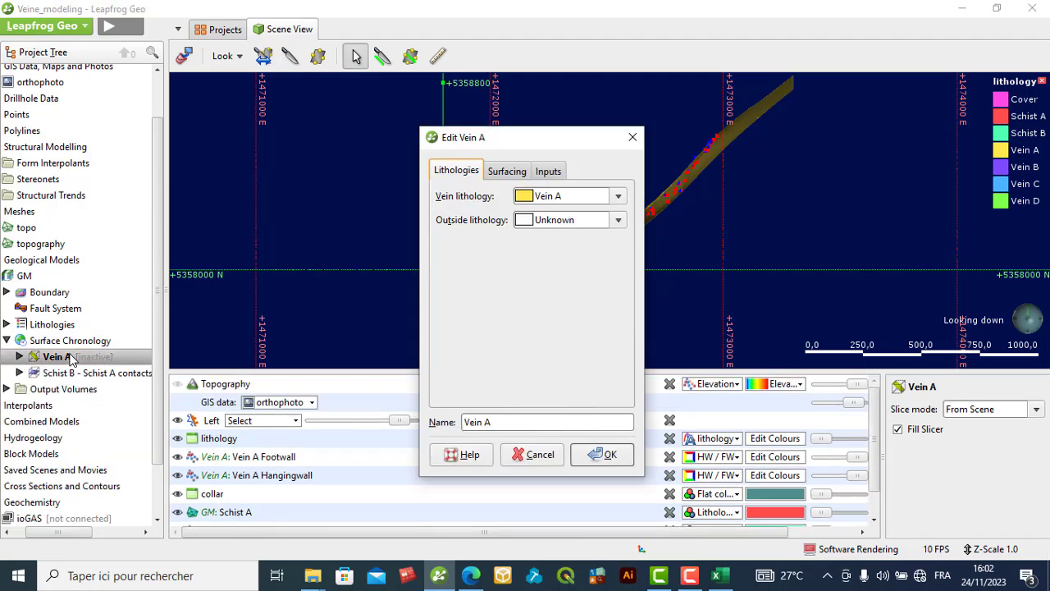
click(508, 173)
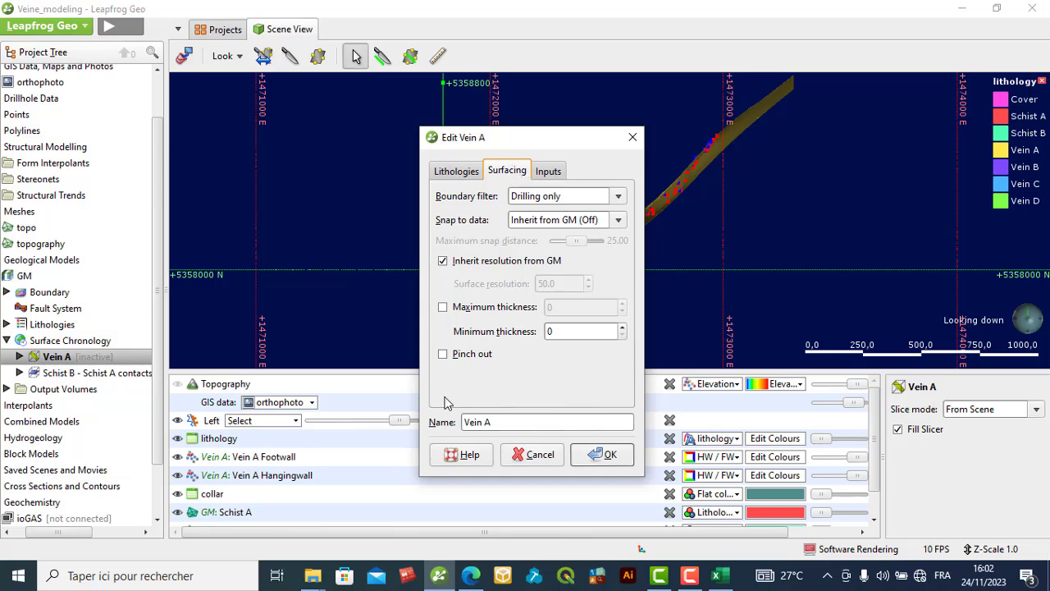
click(460, 354)
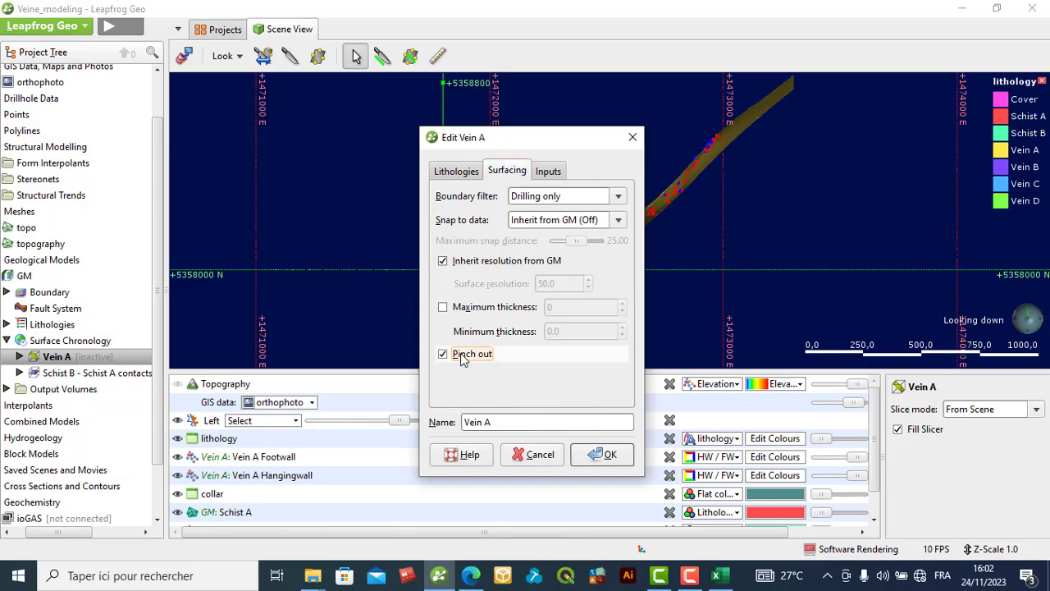
click(607, 458)
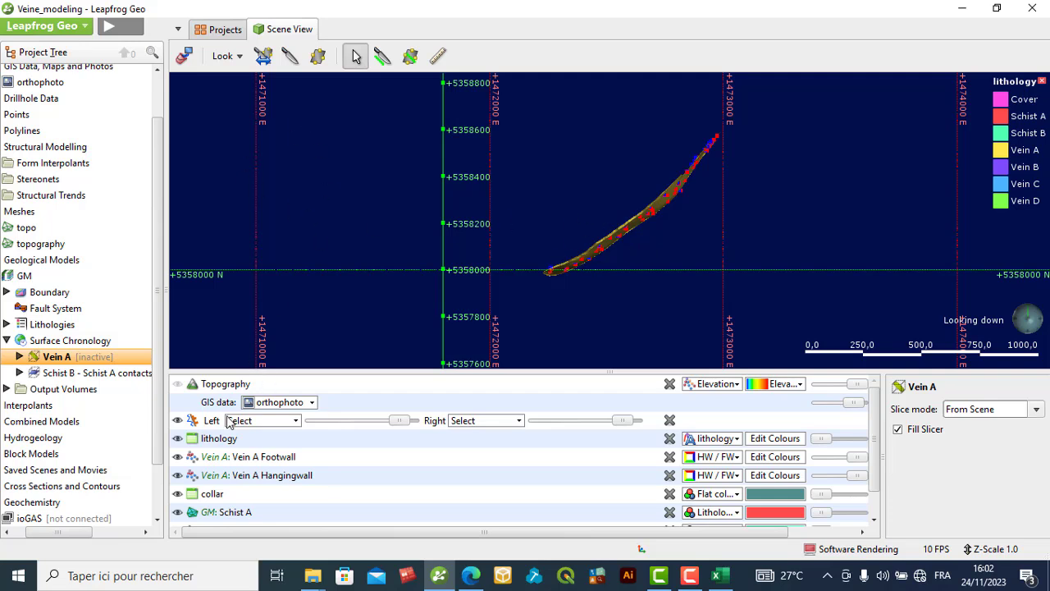
click(823, 440)
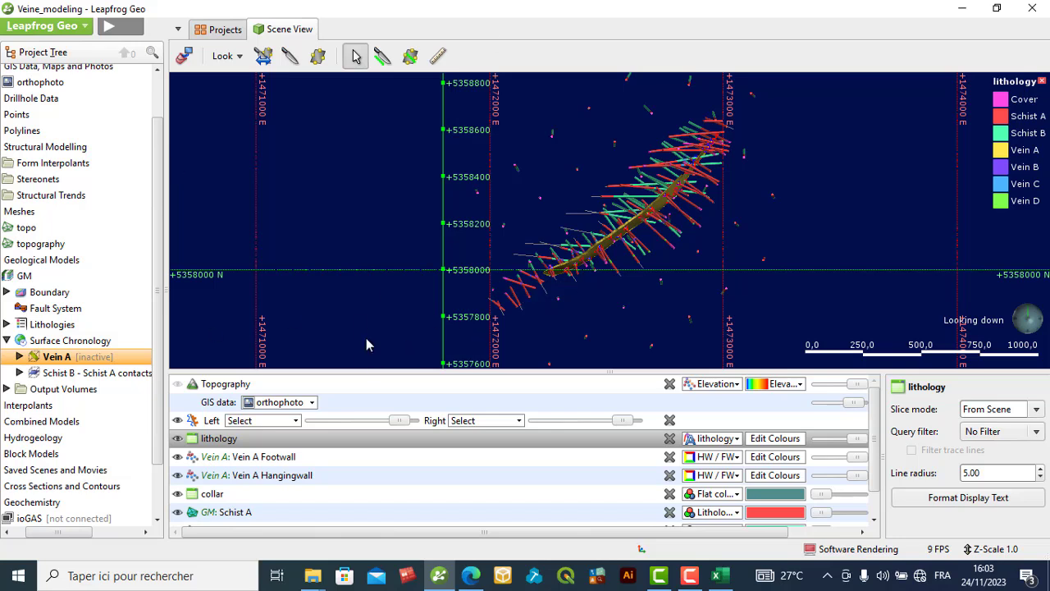
Step: Create a new vein from base lithology in the surface chronology, using Vein B as the vein lithology
right_click(66, 345)
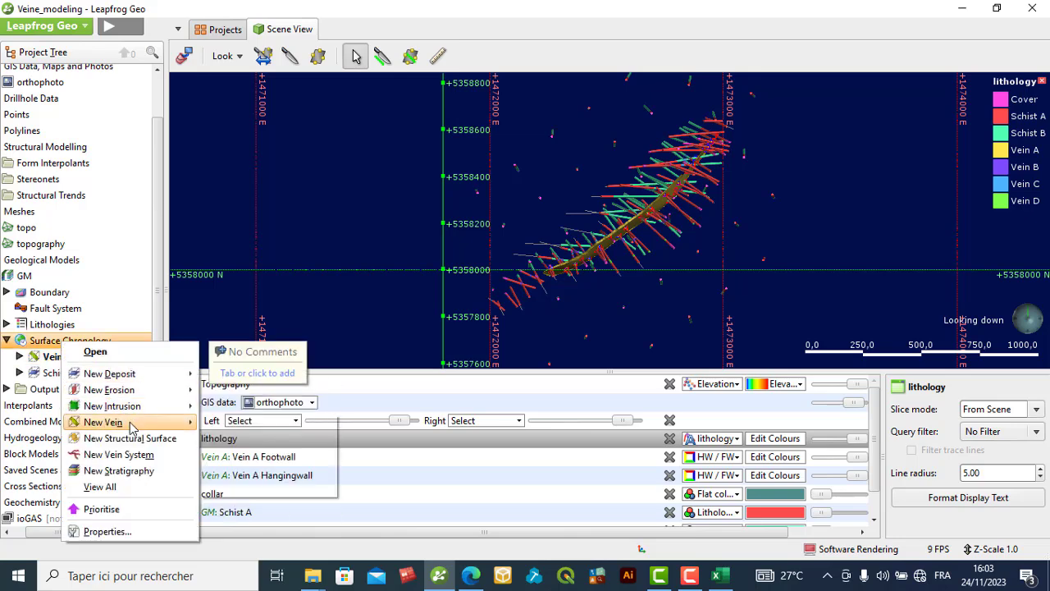
mouse_move(131, 425)
click(261, 422)
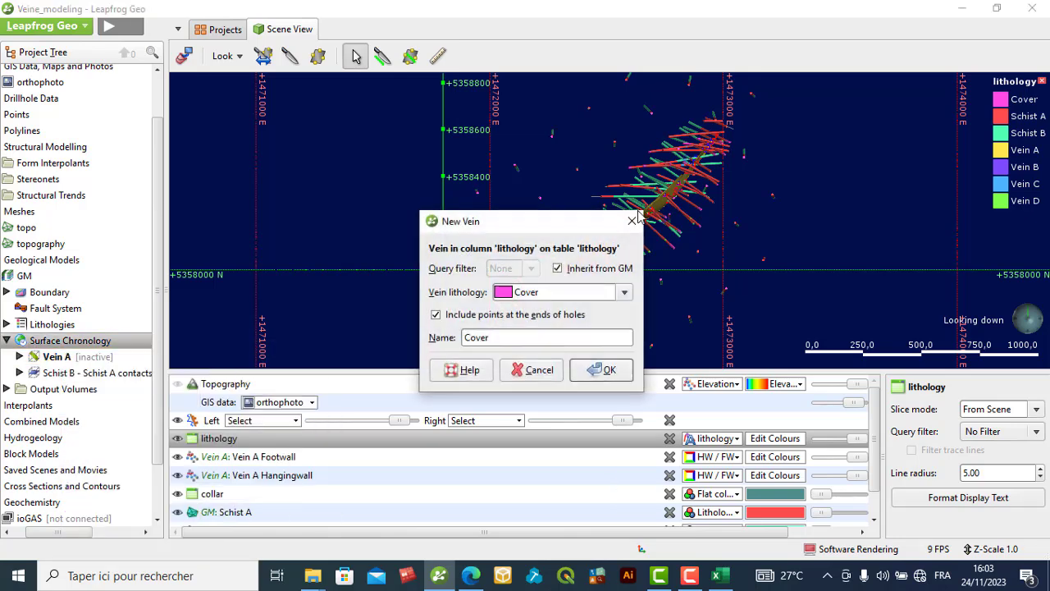
click(624, 292)
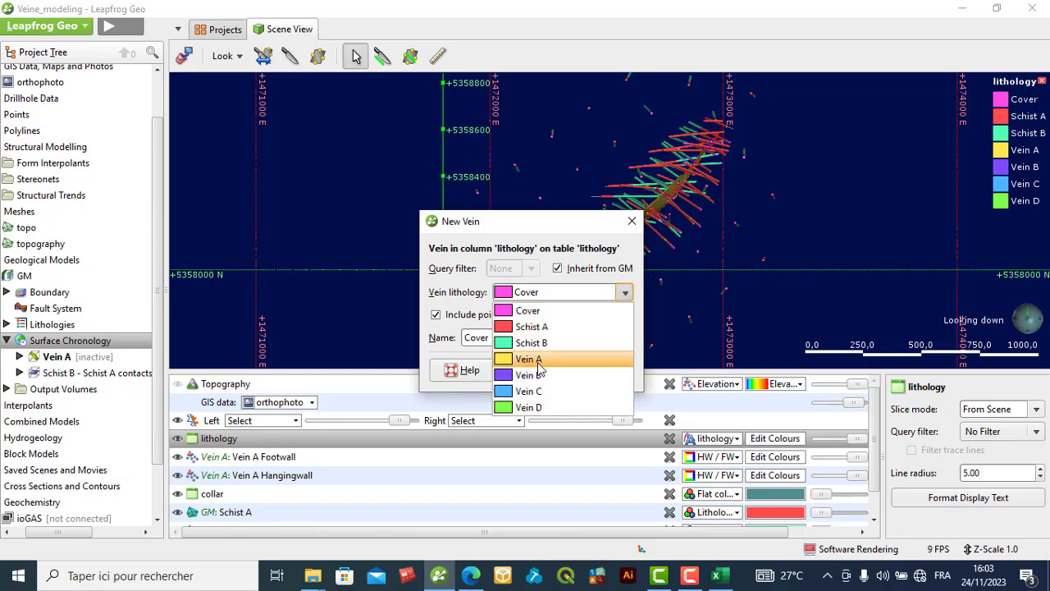
click(537, 375)
click(603, 370)
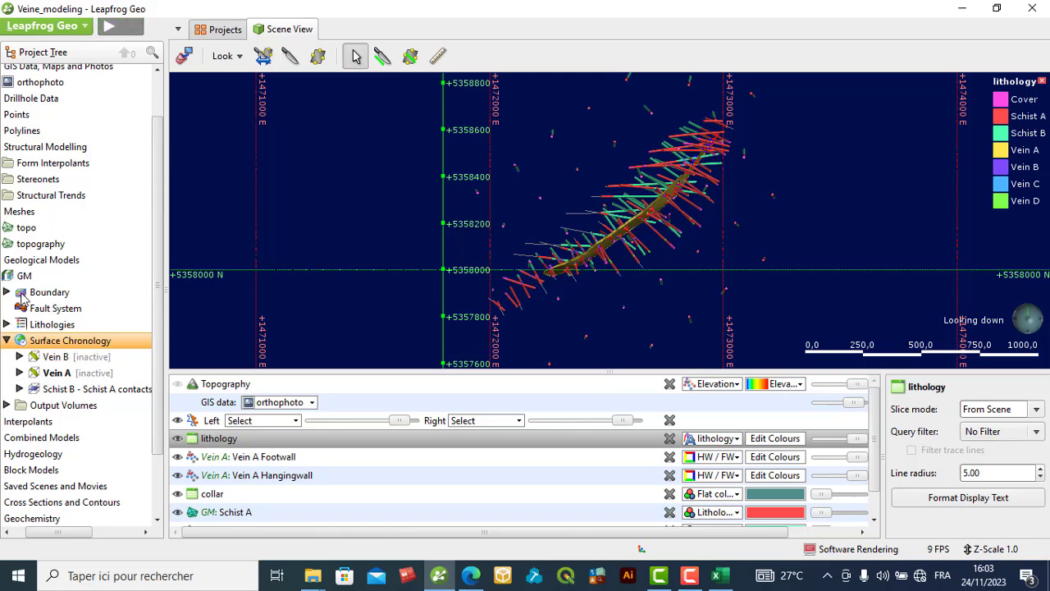
Step: Enable pinch out in Vein B's surfacing settings and add Vein B to the scene
double_click(47, 355)
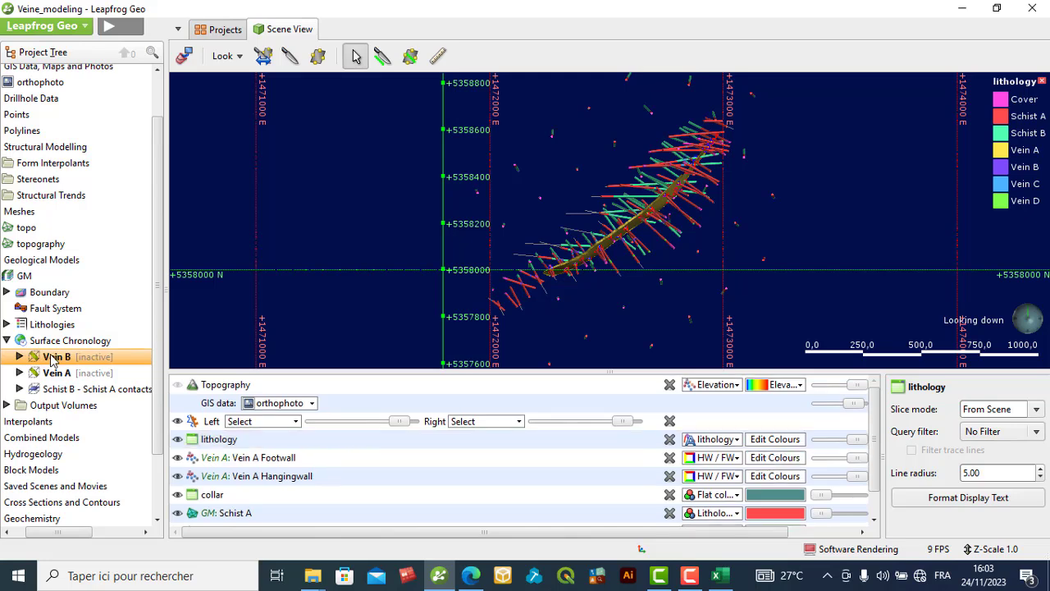
click(503, 176)
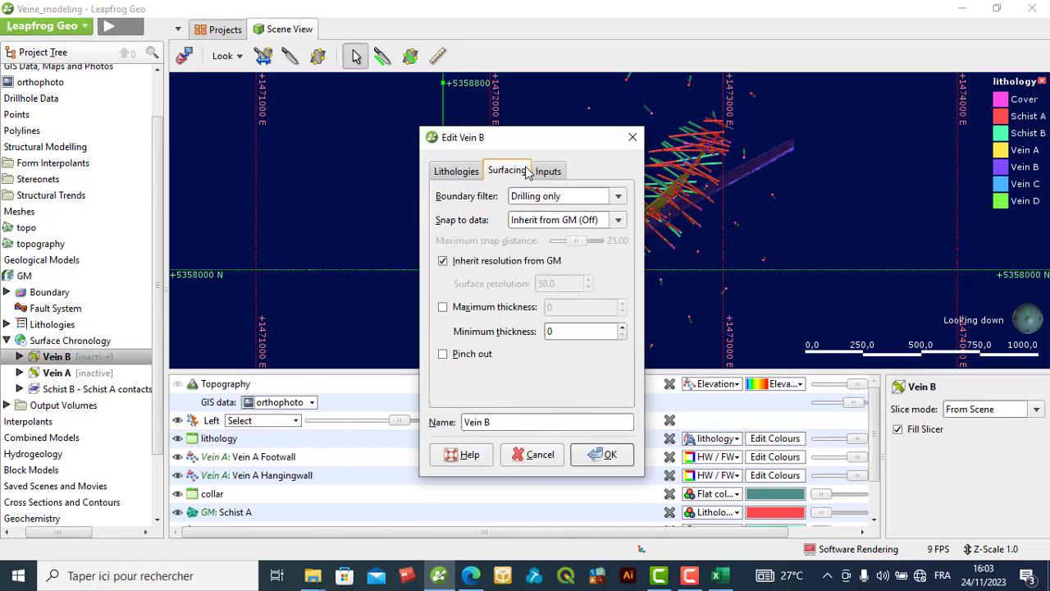
click(444, 354)
click(605, 455)
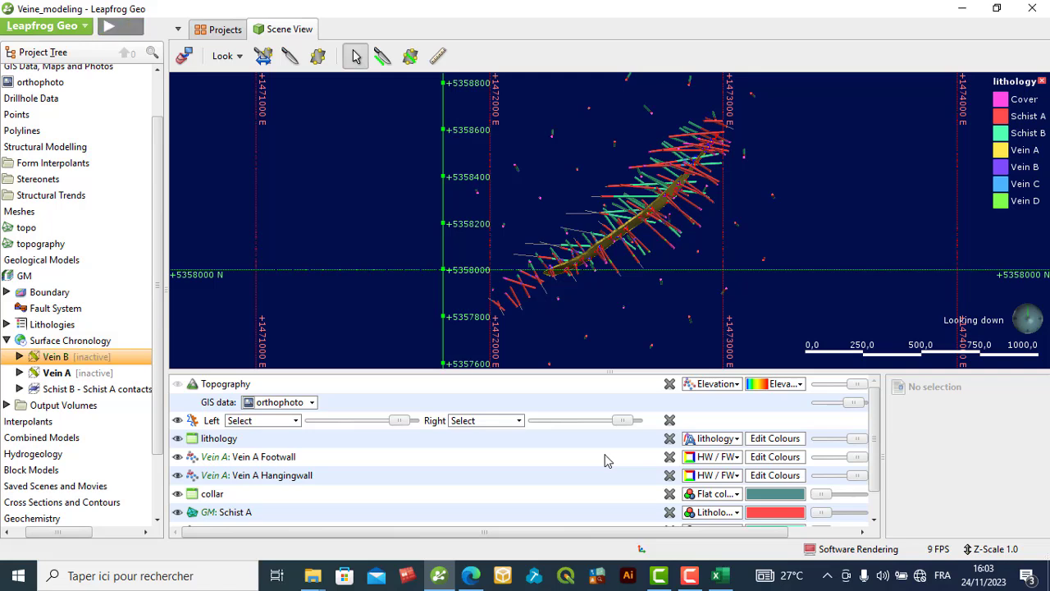
scroll(397, 438, down, 2)
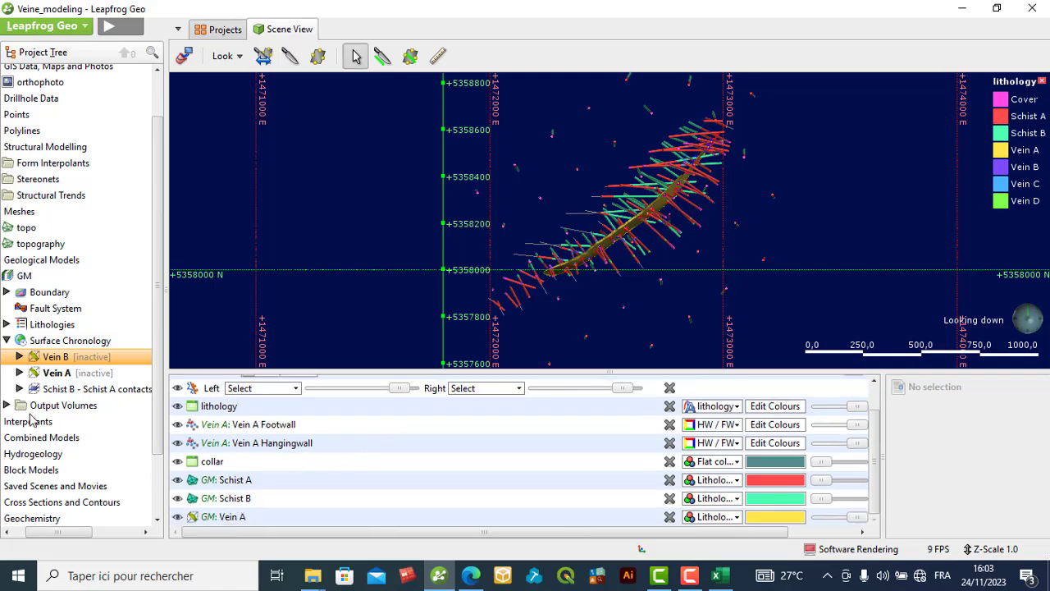
drag(61, 358, 270, 353)
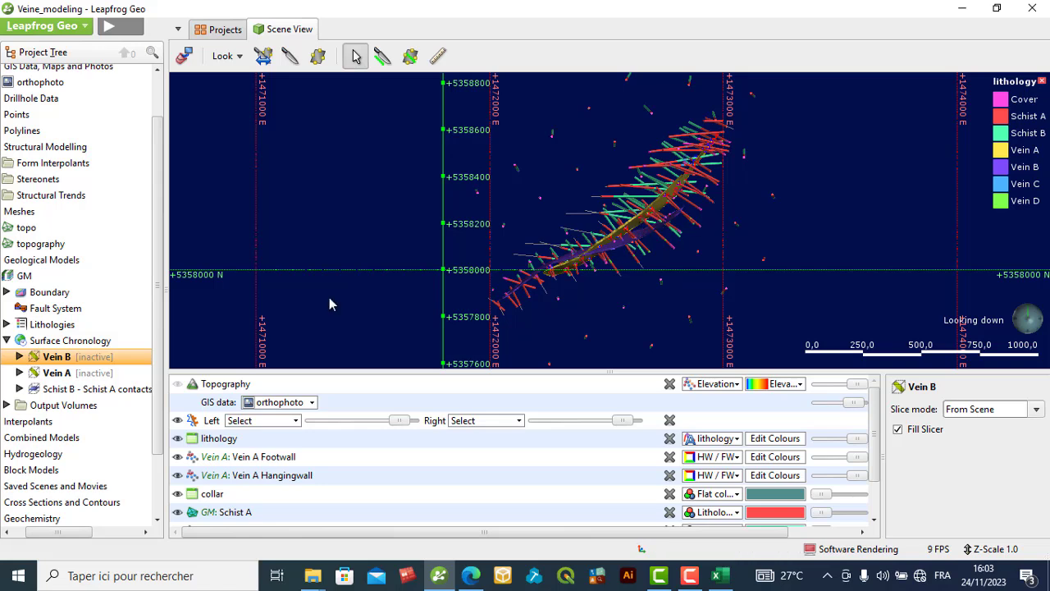
Step: Create a new vein from base lithology in the surface chronology, using Vein C as the vein lithology
right_click(82, 340)
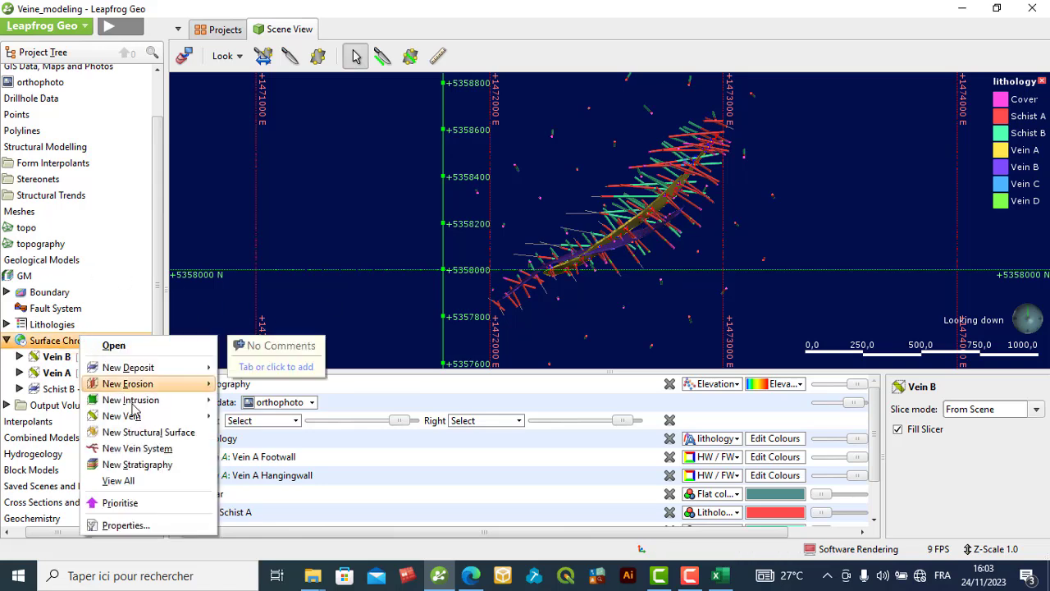
mouse_move(149, 420)
click(288, 416)
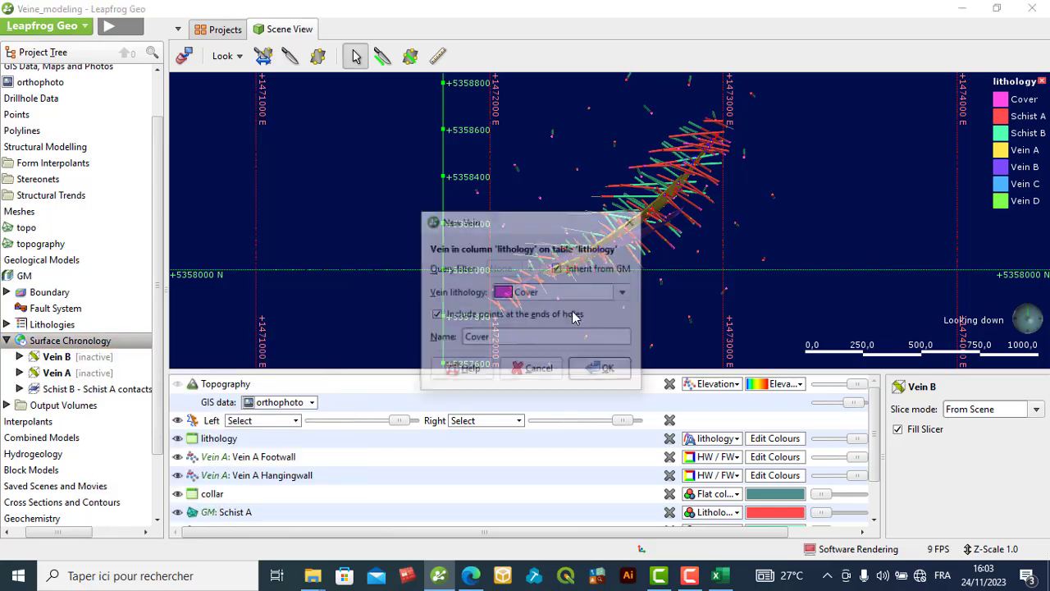
click(621, 293)
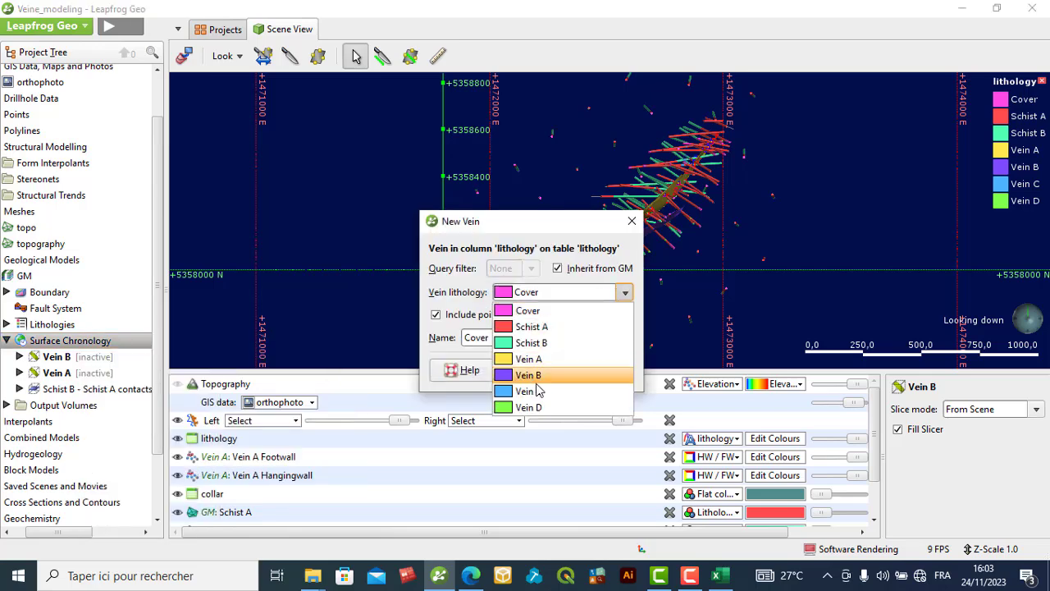
click(535, 390)
click(587, 366)
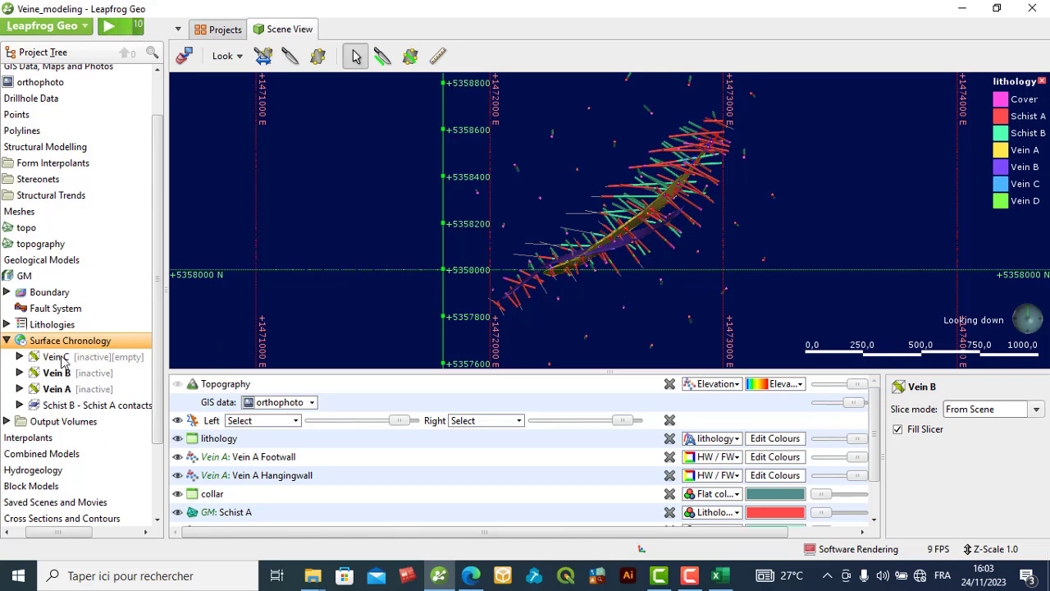
Step: Enable pinch out in Vein C's surfacing settings
double_click(59, 358)
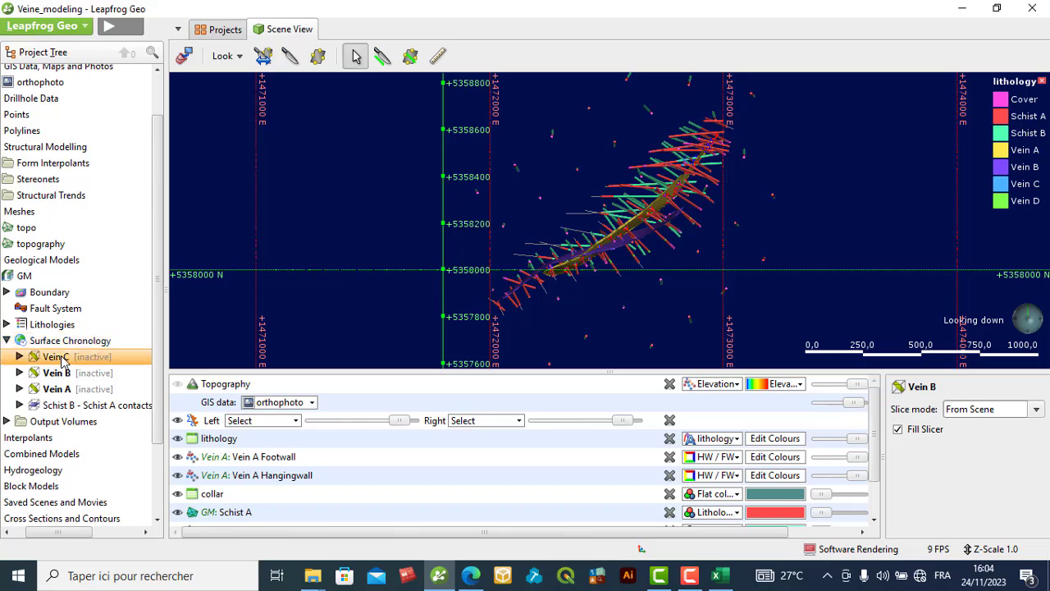
click(503, 173)
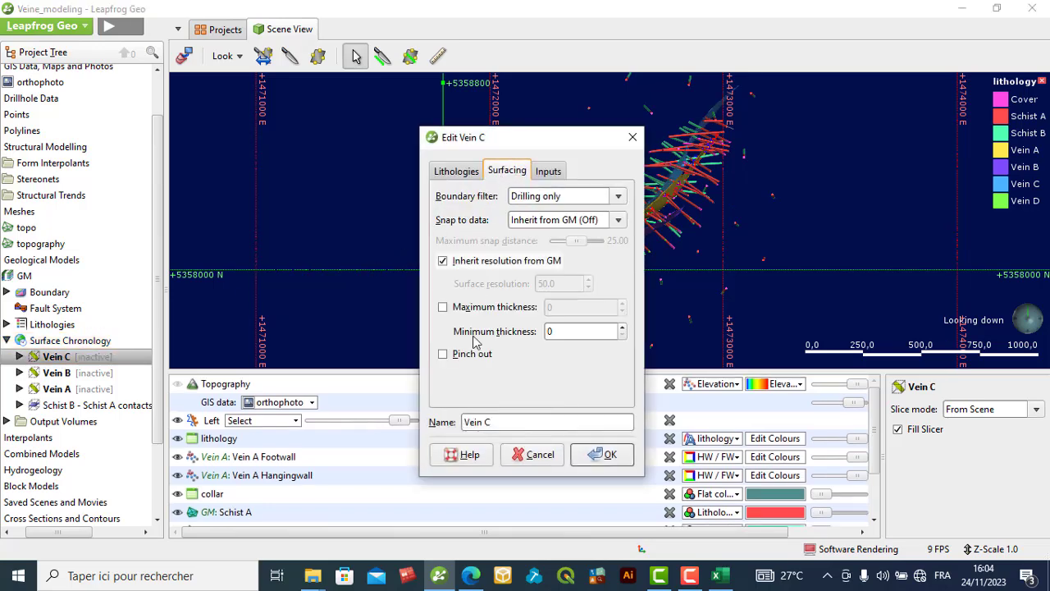
click(464, 355)
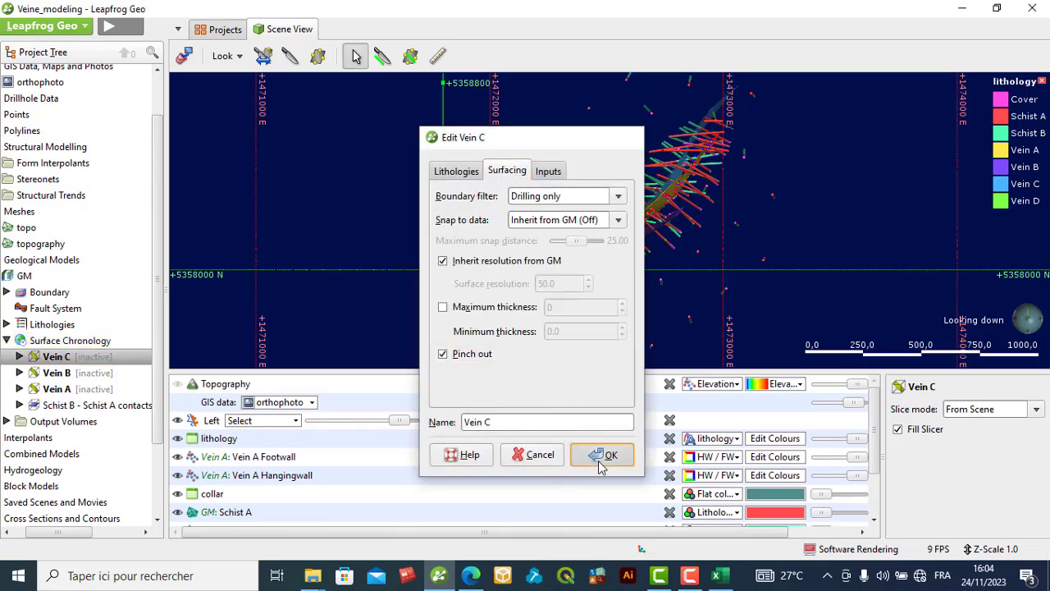
click(602, 456)
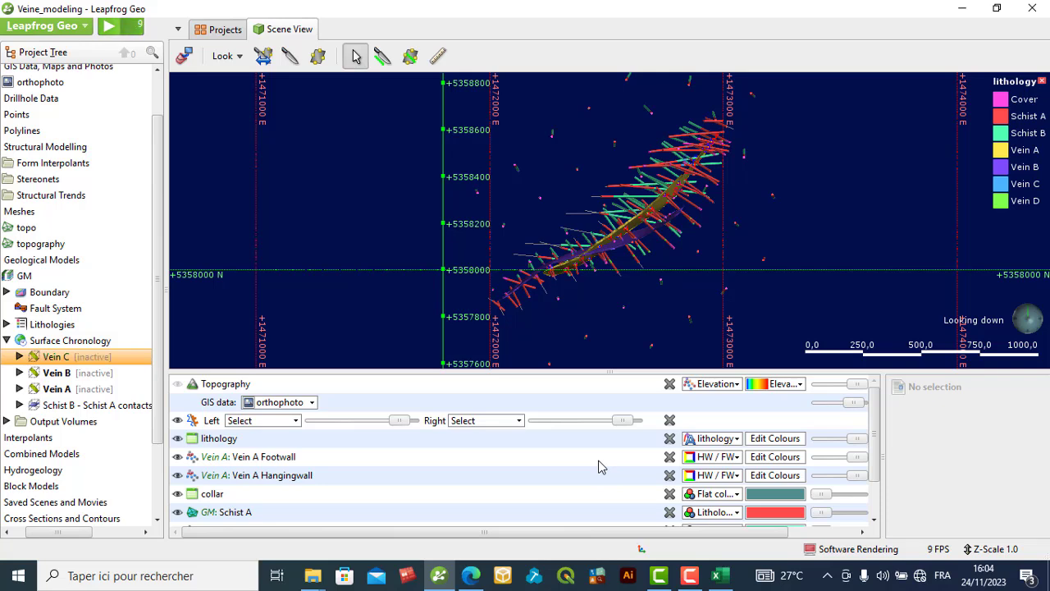
Step: Create a new vein from base lithology in the surface chronology, using Vein D as the vein lithology
right_click(68, 343)
mouse_move(141, 427)
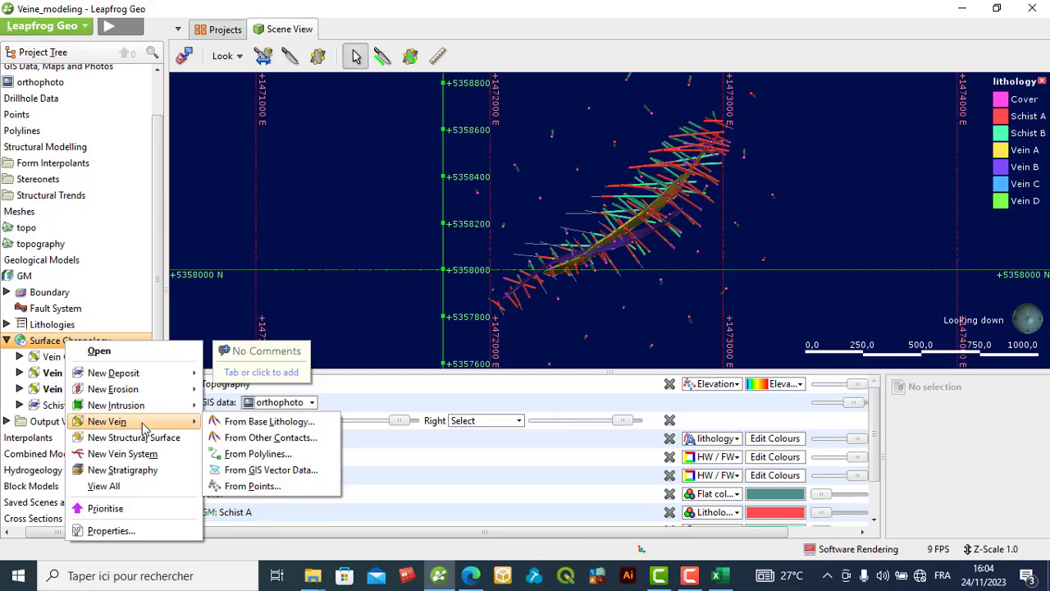
click(268, 422)
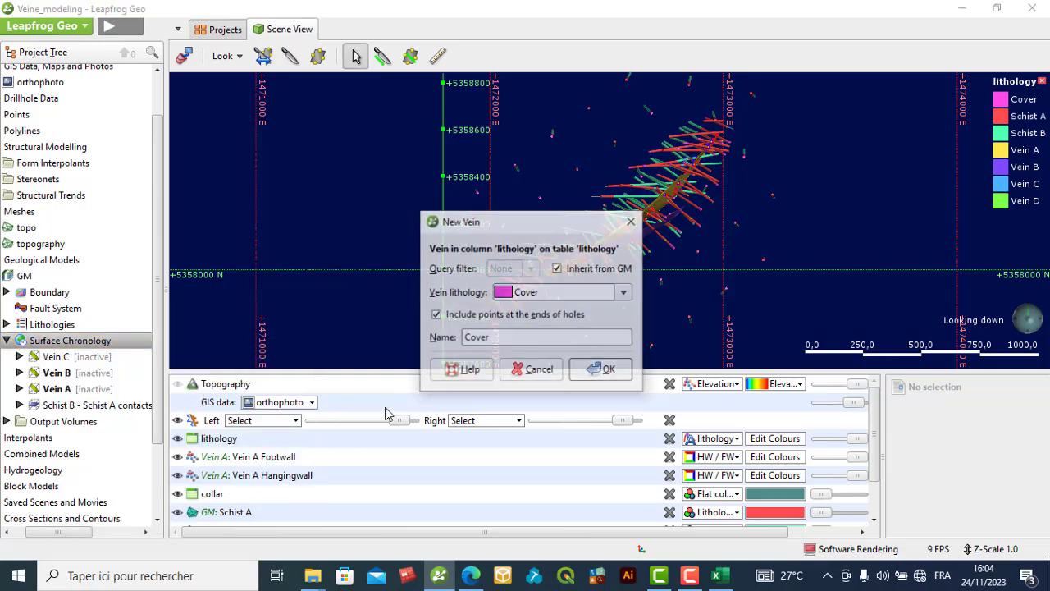
click(625, 293)
click(529, 405)
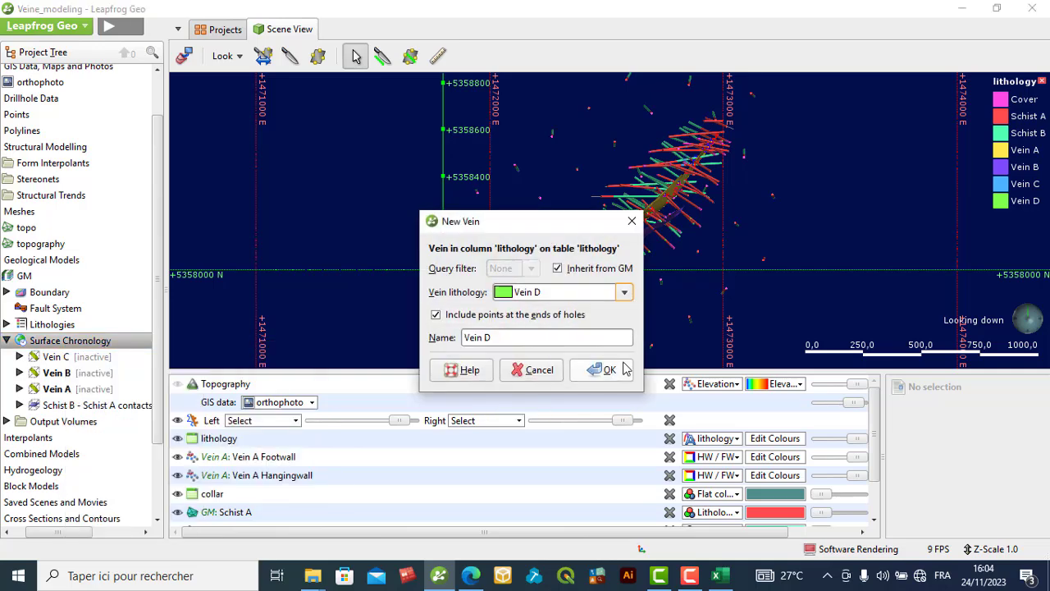
click(606, 372)
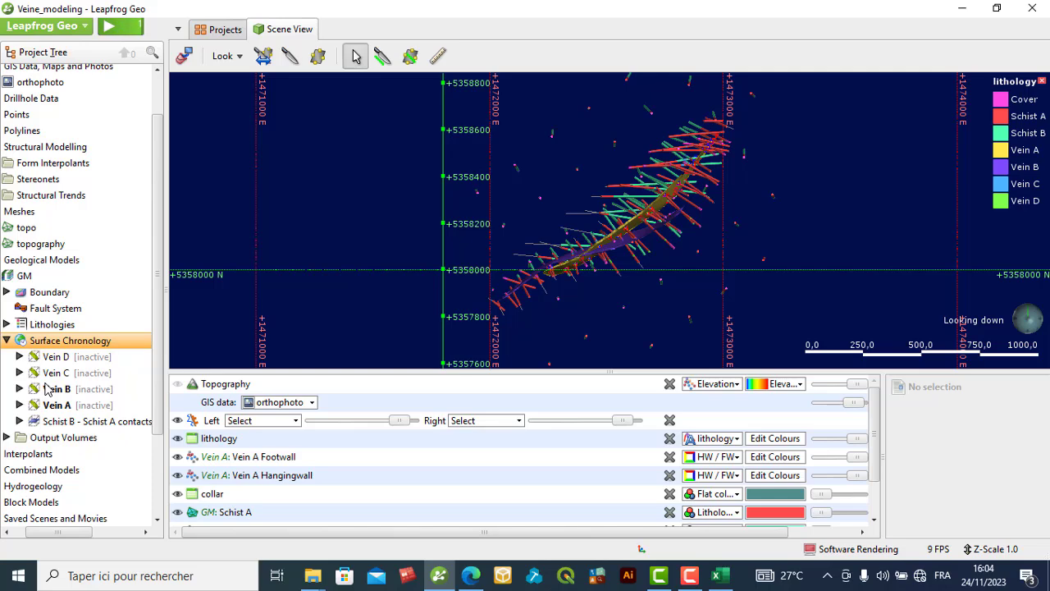
Step: Enable pinch out in Vein D's surfacing settings
double_click(55, 358)
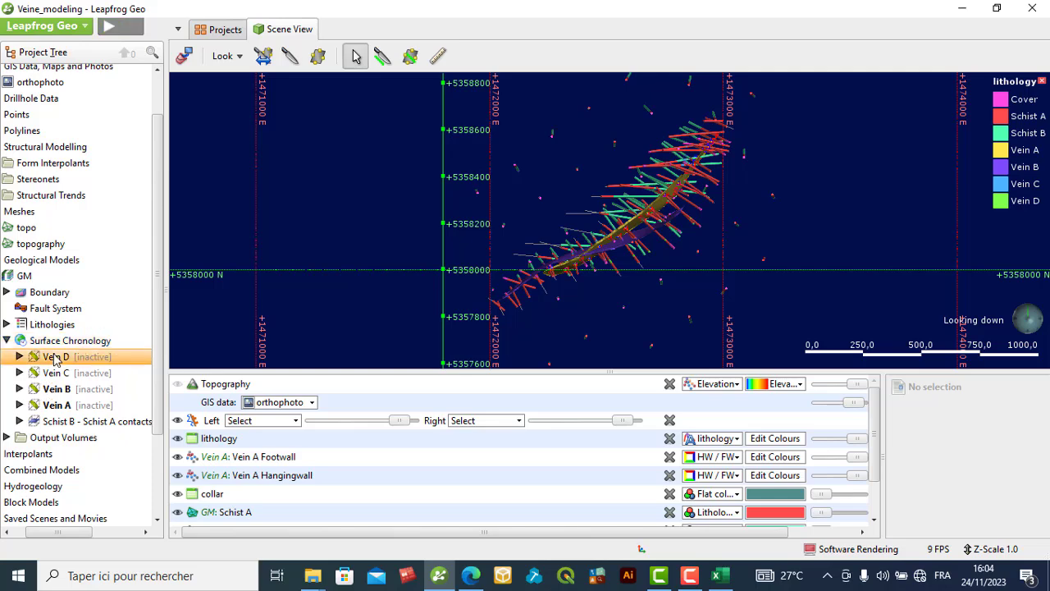
click(517, 173)
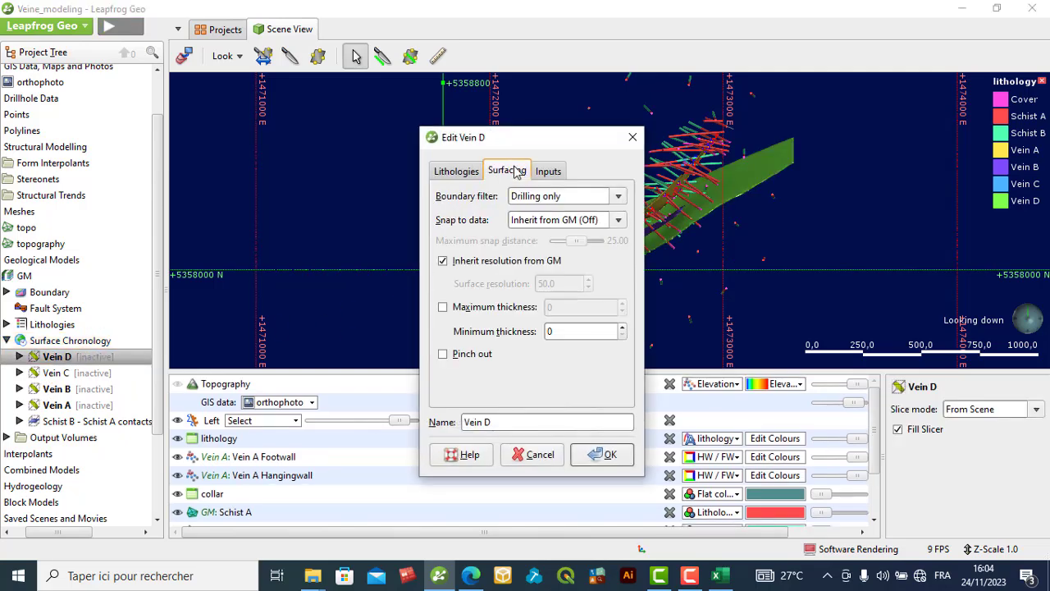
click(443, 354)
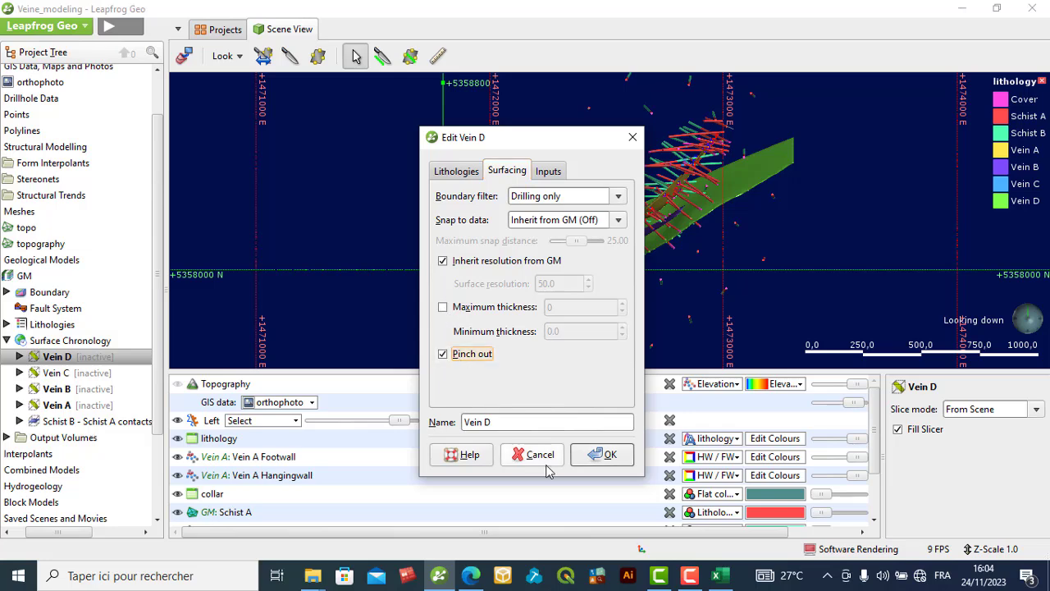
click(603, 454)
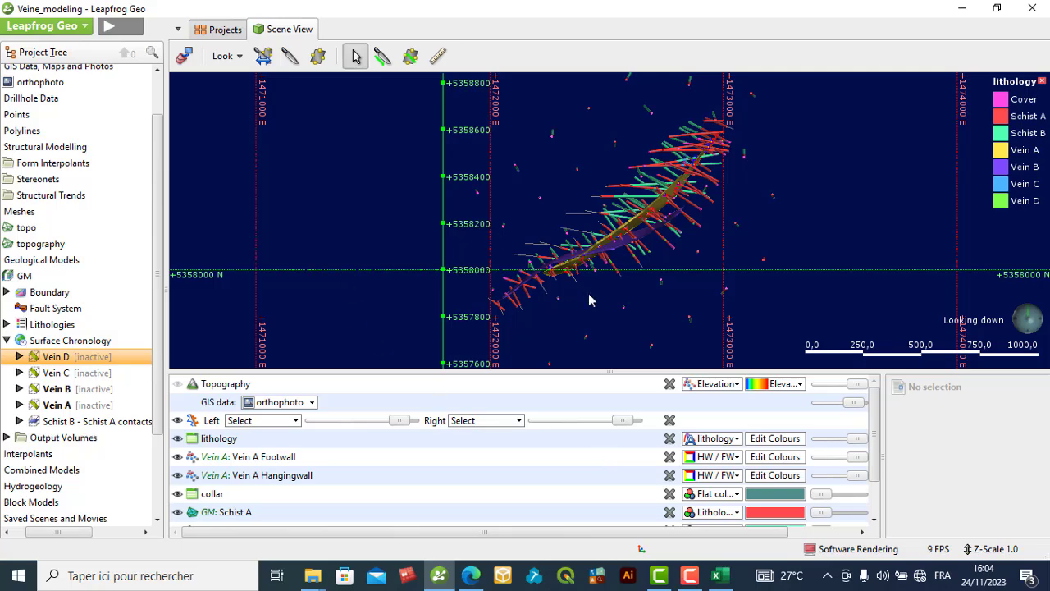
Step: Make the lithology drillholes fully transparent and remove the Vein A footwall and hangingwall points from the scene
drag(651, 289, 707, 287)
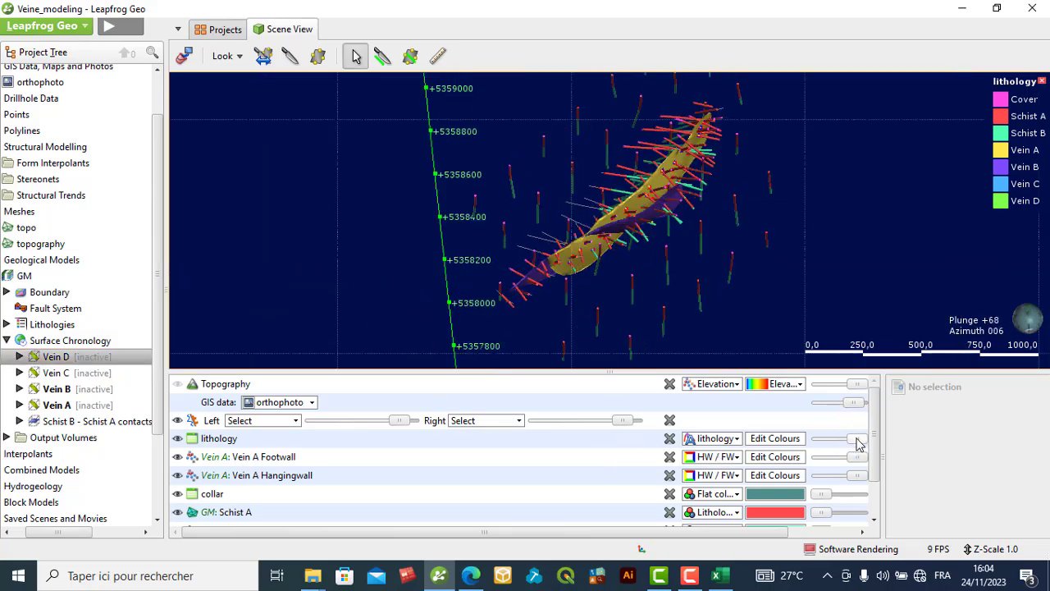
drag(857, 438, 795, 435)
drag(626, 289, 677, 277)
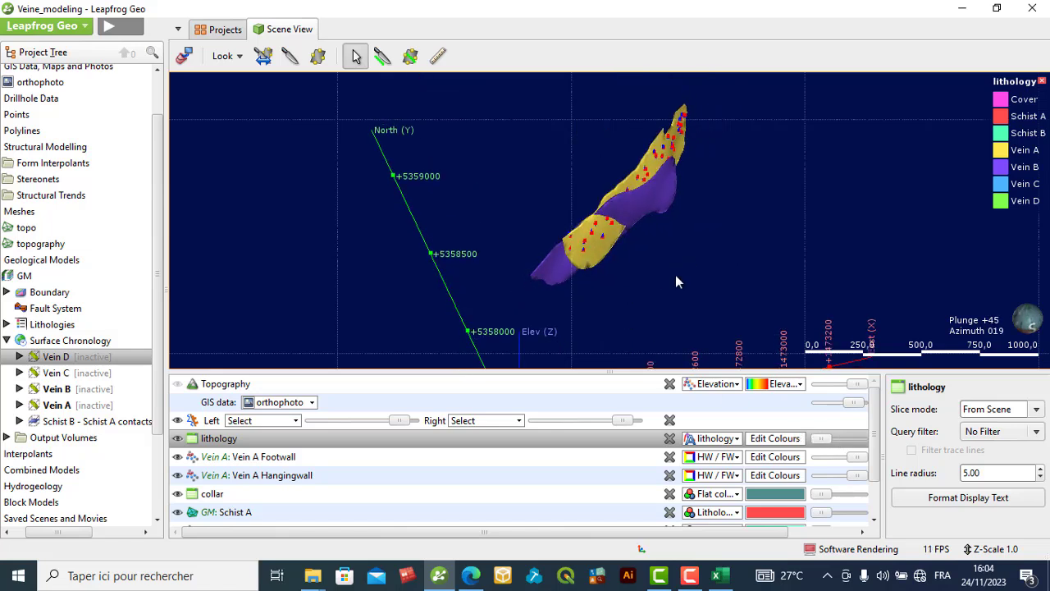
click(227, 461)
click(670, 458)
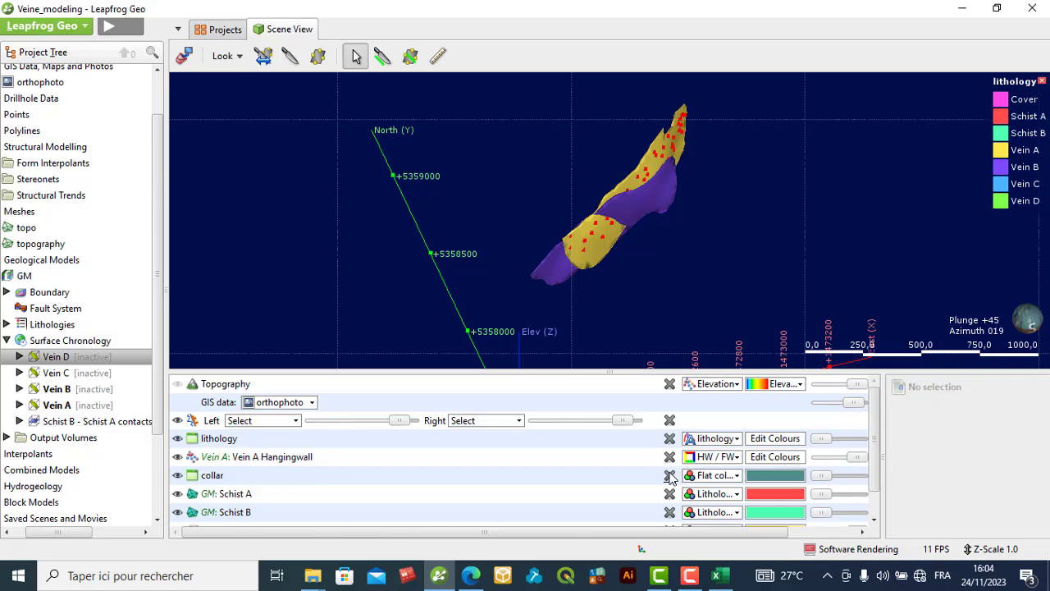
click(671, 457)
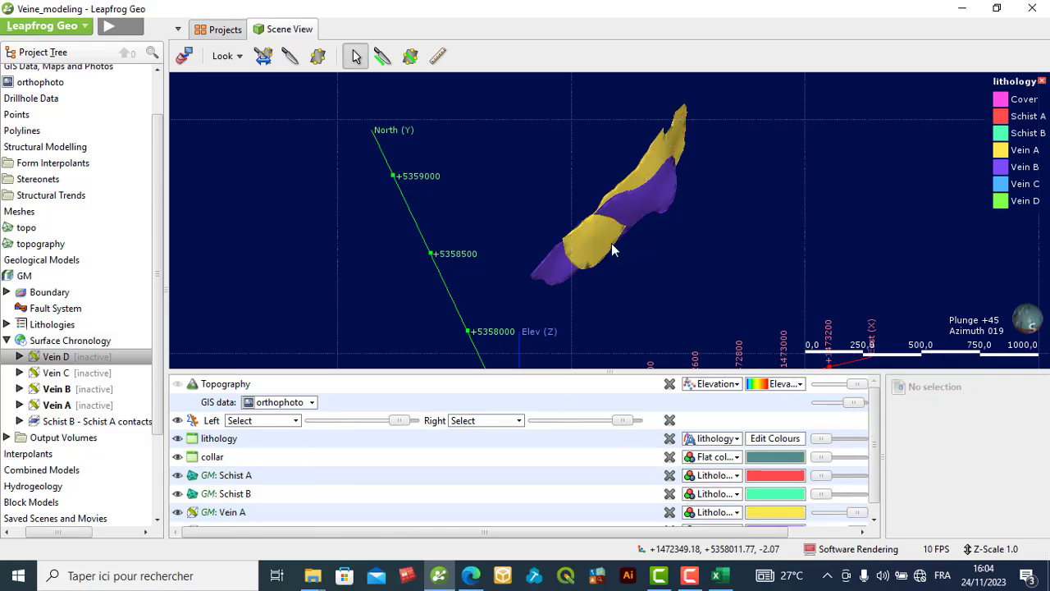
drag(614, 251, 710, 270)
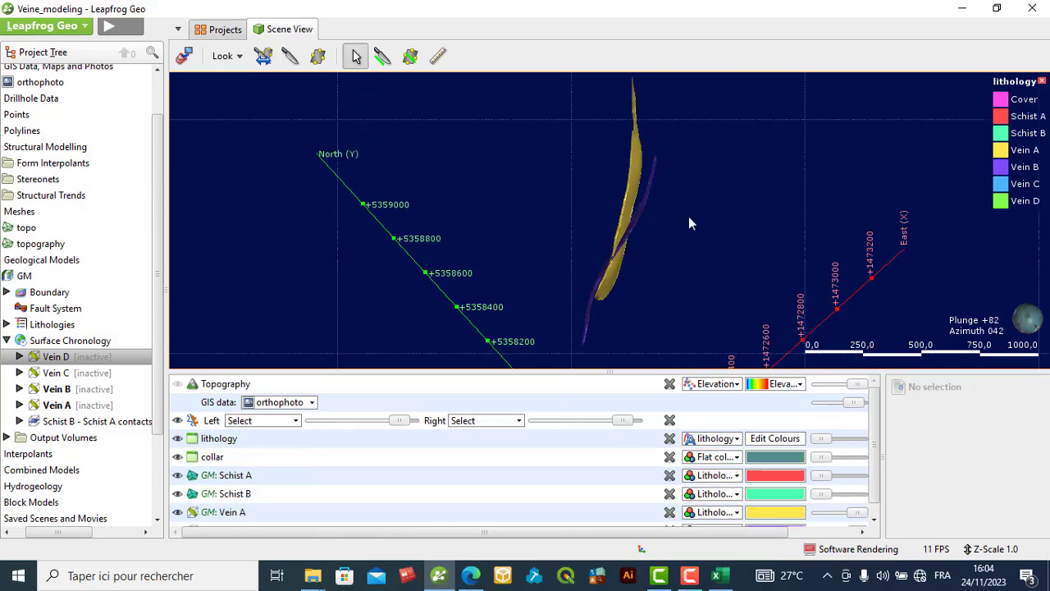
drag(689, 220, 629, 254)
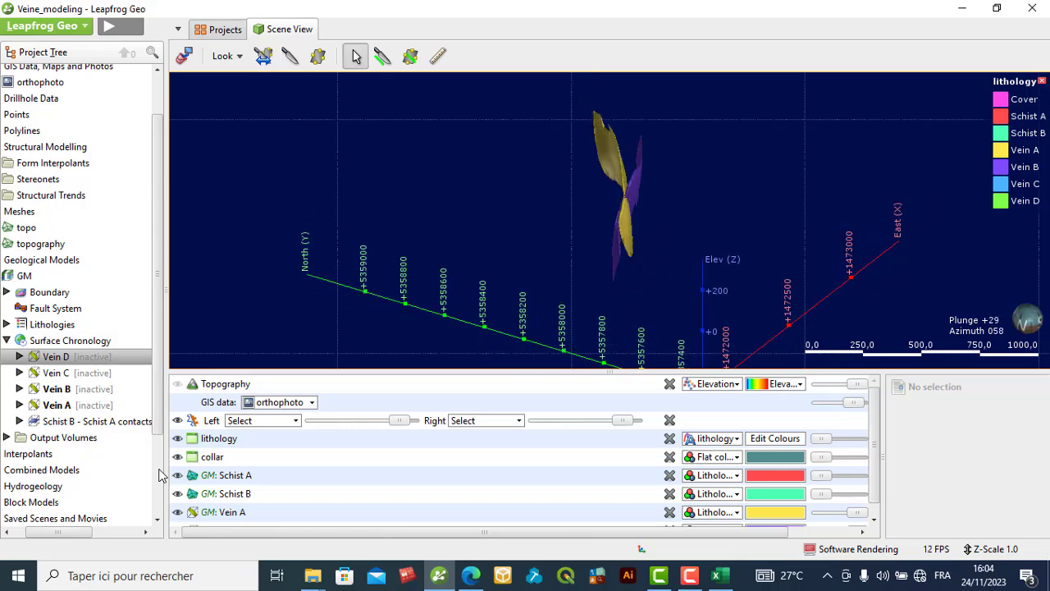
scroll(288, 487, down, 1)
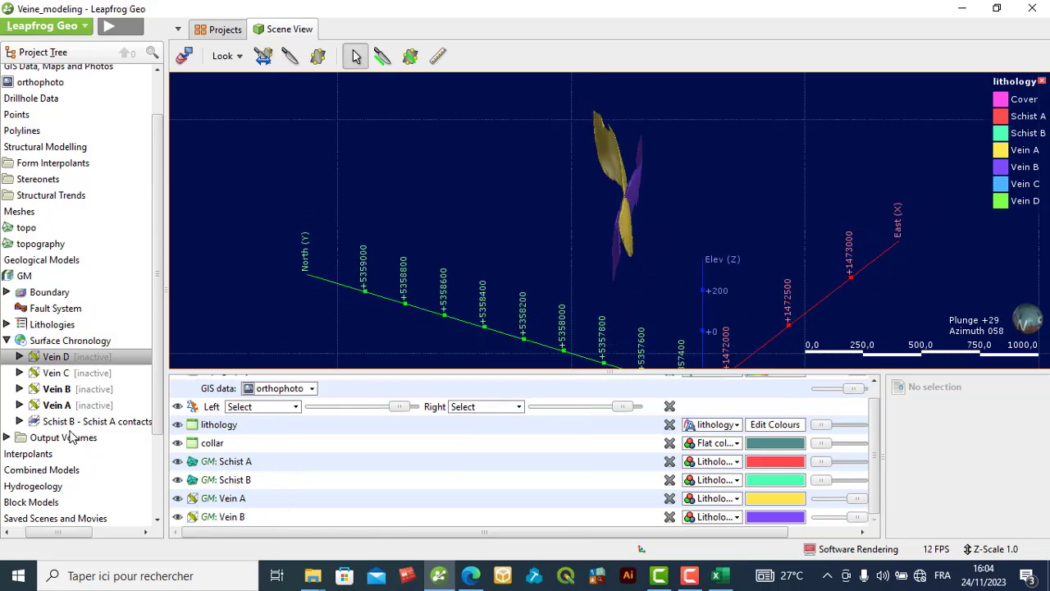
click(69, 375)
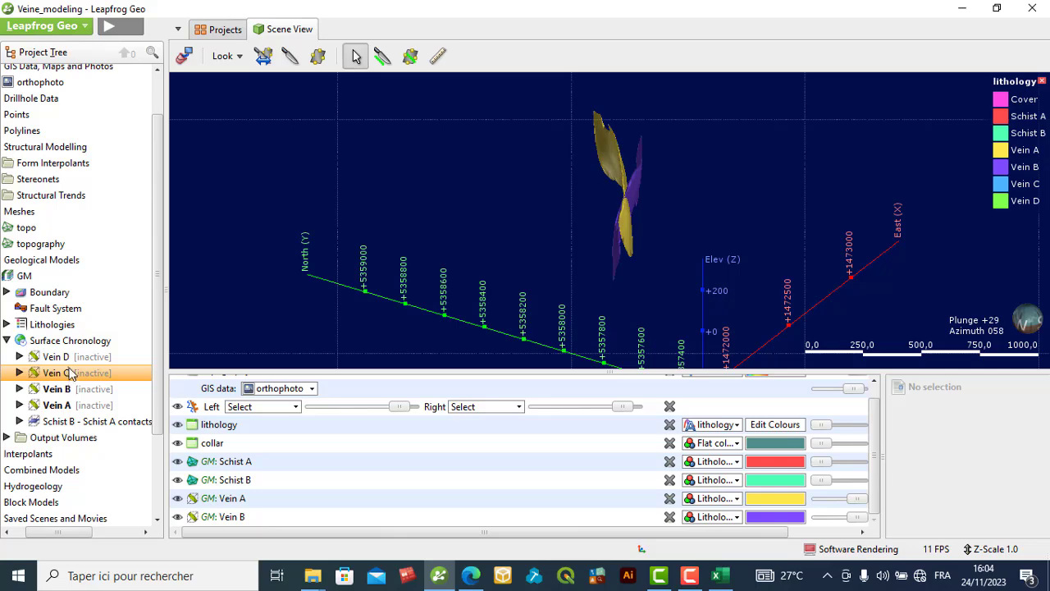
double_click(71, 374)
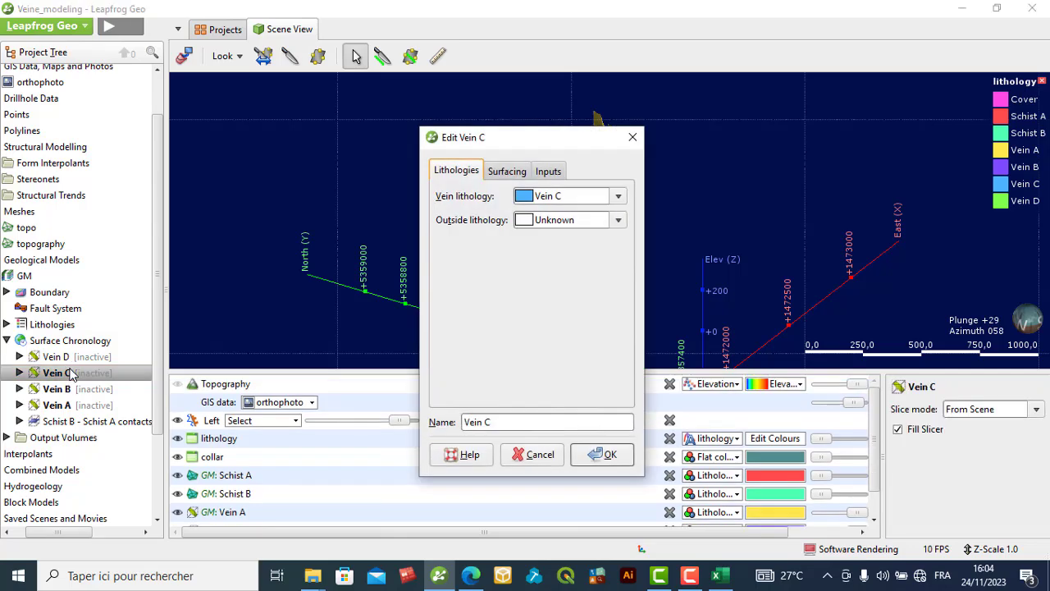
click(633, 137)
Step: Add the Vein C and Vein D surfaces to the scene alongside Veins A and B
drag(47, 376, 340, 312)
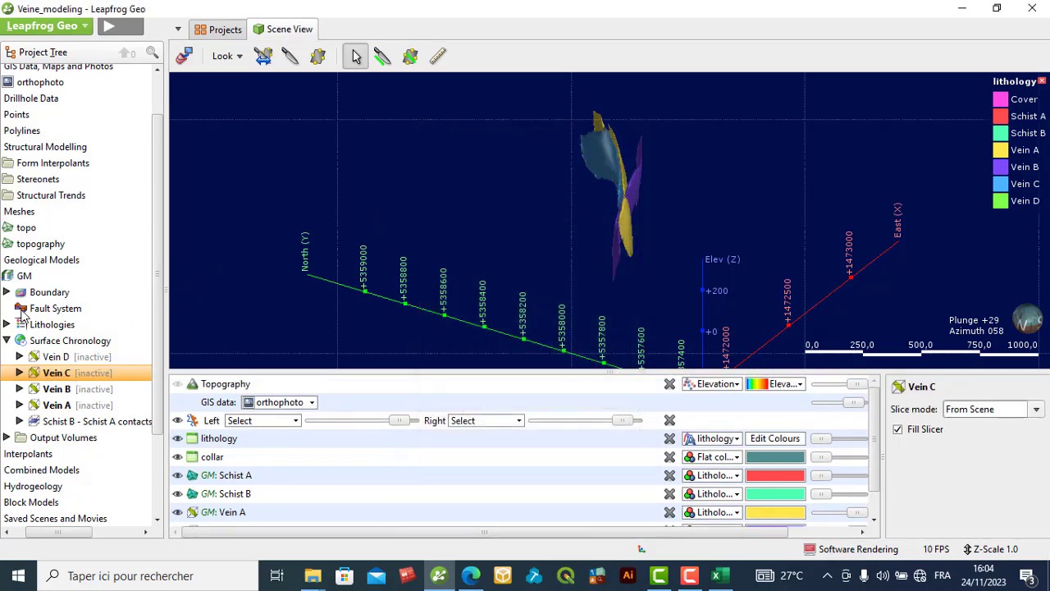
drag(47, 358, 361, 311)
drag(601, 284, 547, 316)
drag(627, 254, 623, 244)
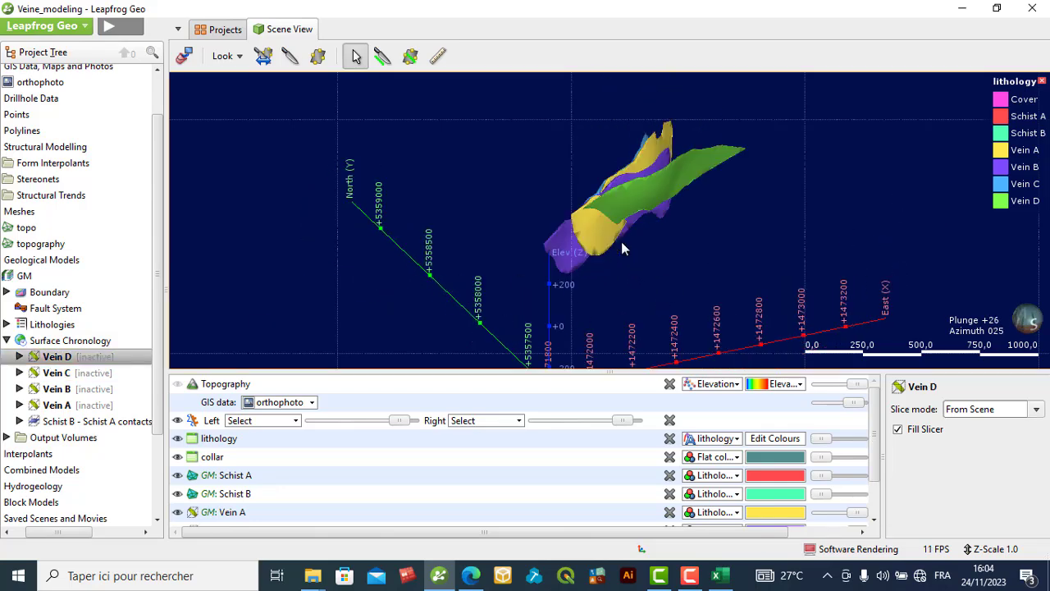
Step: Inspect the thickness, volume and area properties of Veins D, A and B in the scene
click(657, 197)
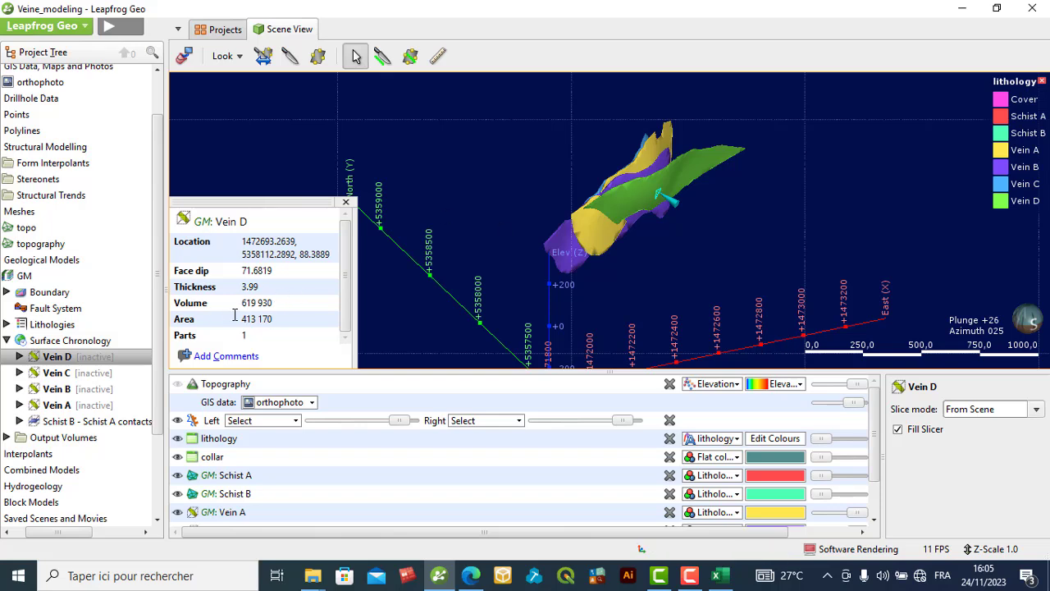
click(590, 226)
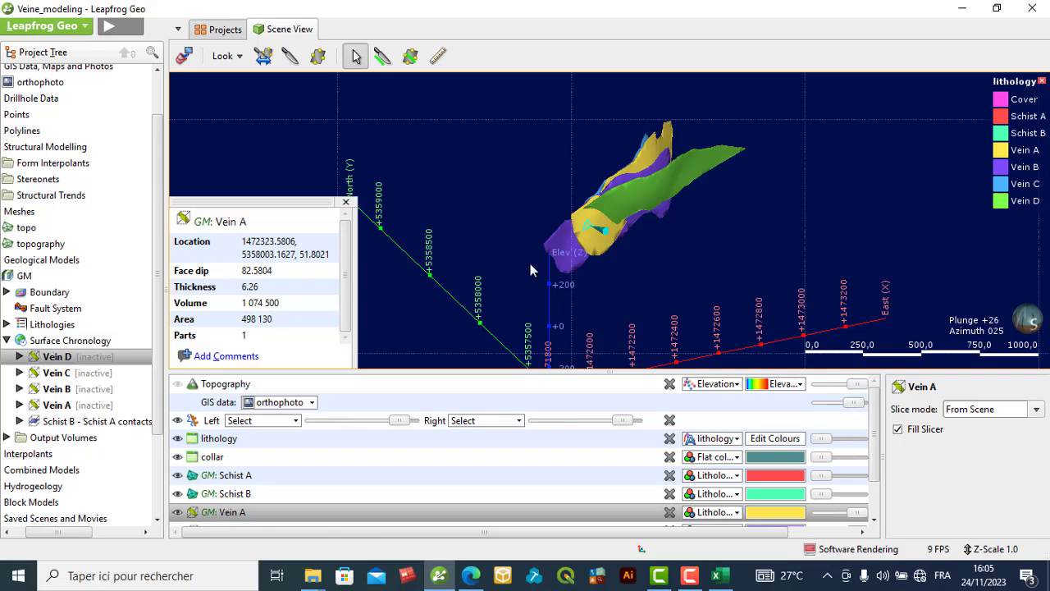
click(559, 232)
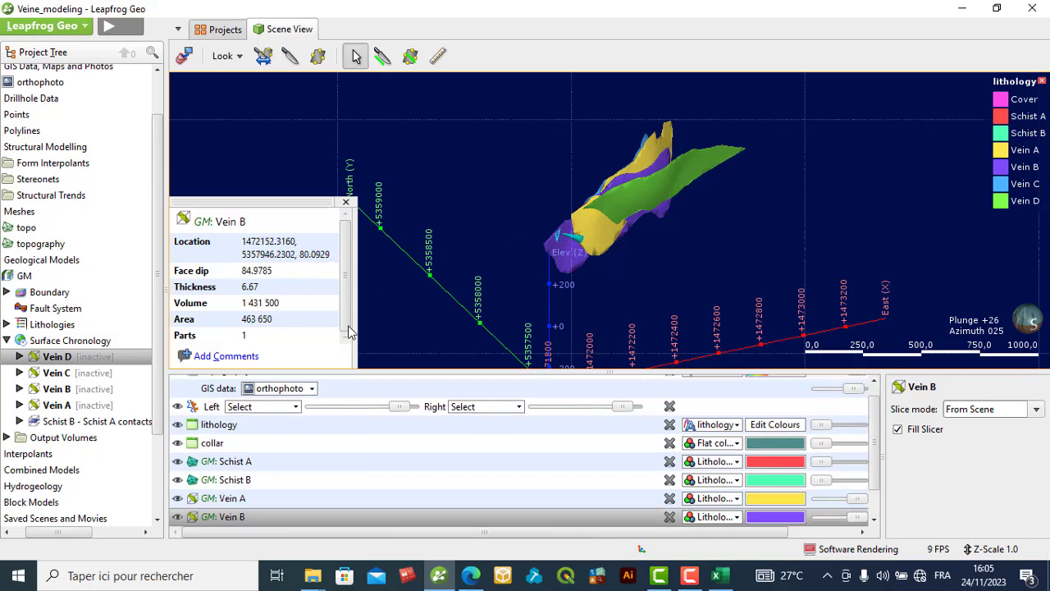
drag(496, 230, 567, 273)
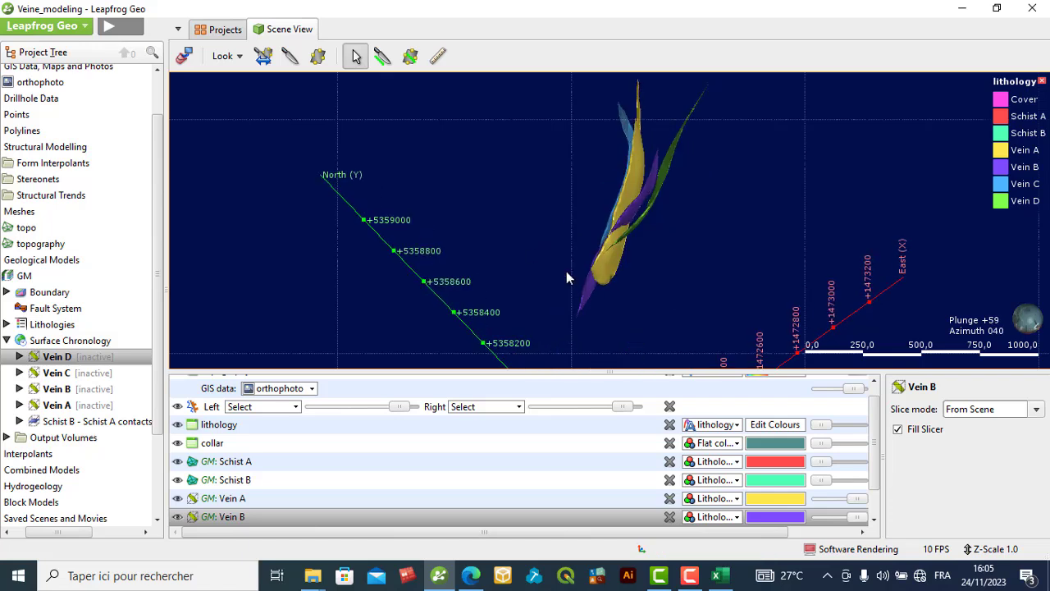
drag(493, 225, 532, 219)
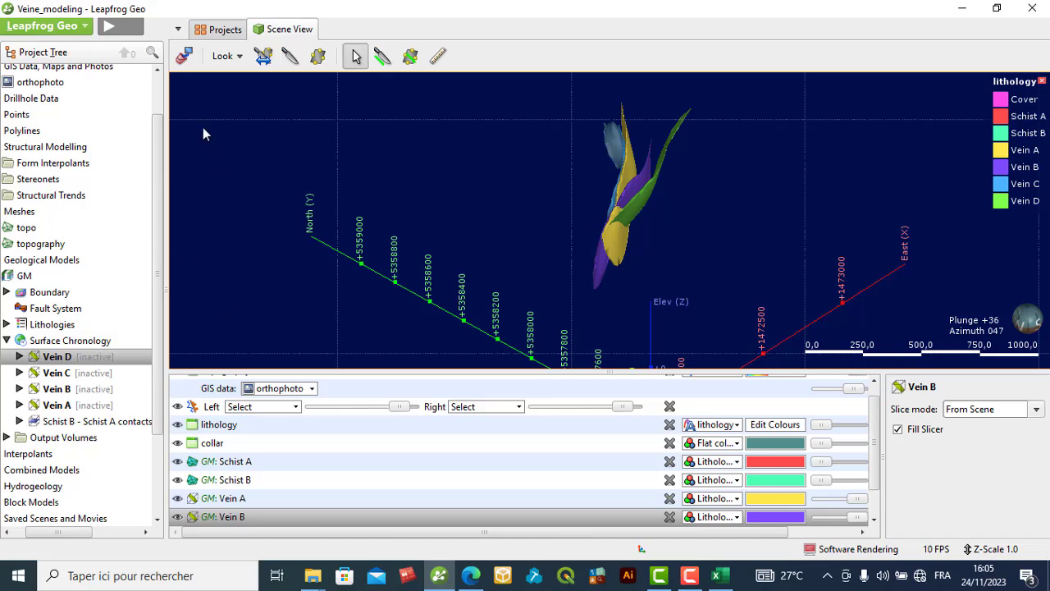
Step: Replace the scene contents with the GM model and show its Schist B and Schist A volumes fully opaque
click(186, 58)
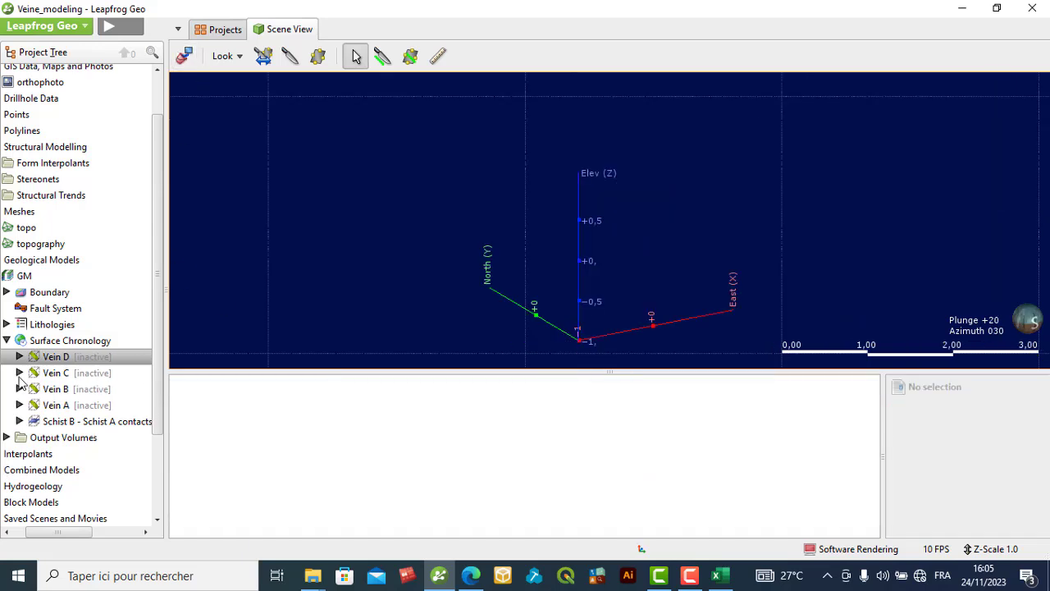
drag(32, 281, 355, 267)
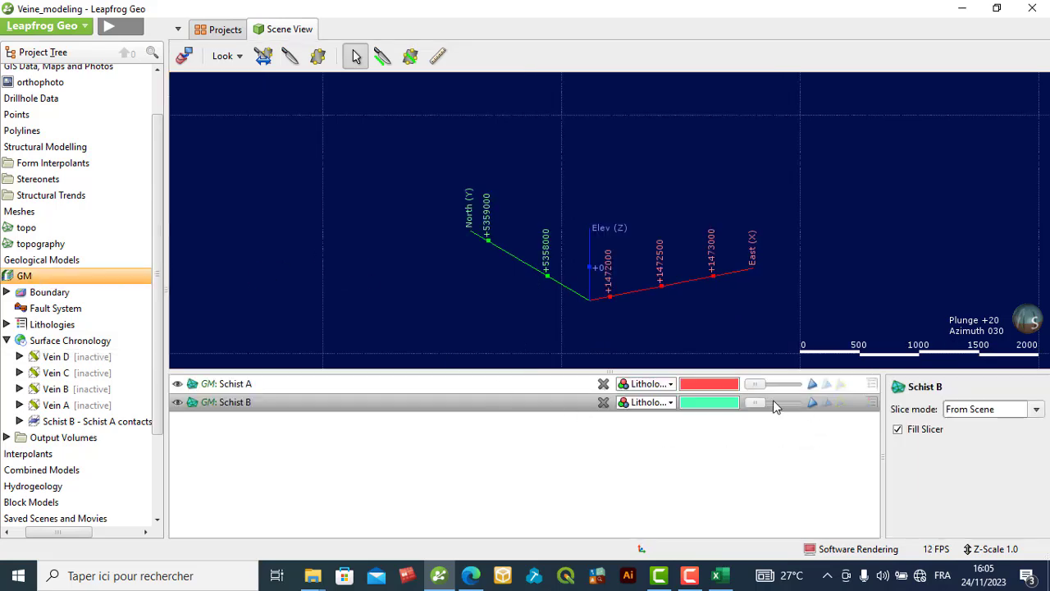
drag(755, 402, 745, 370)
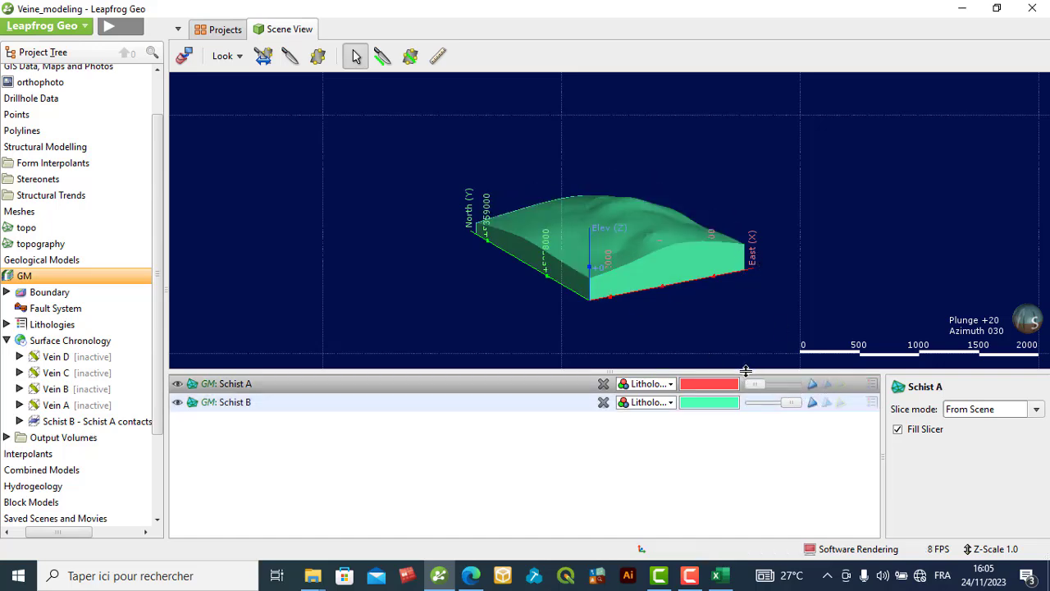
drag(791, 402, 808, 386)
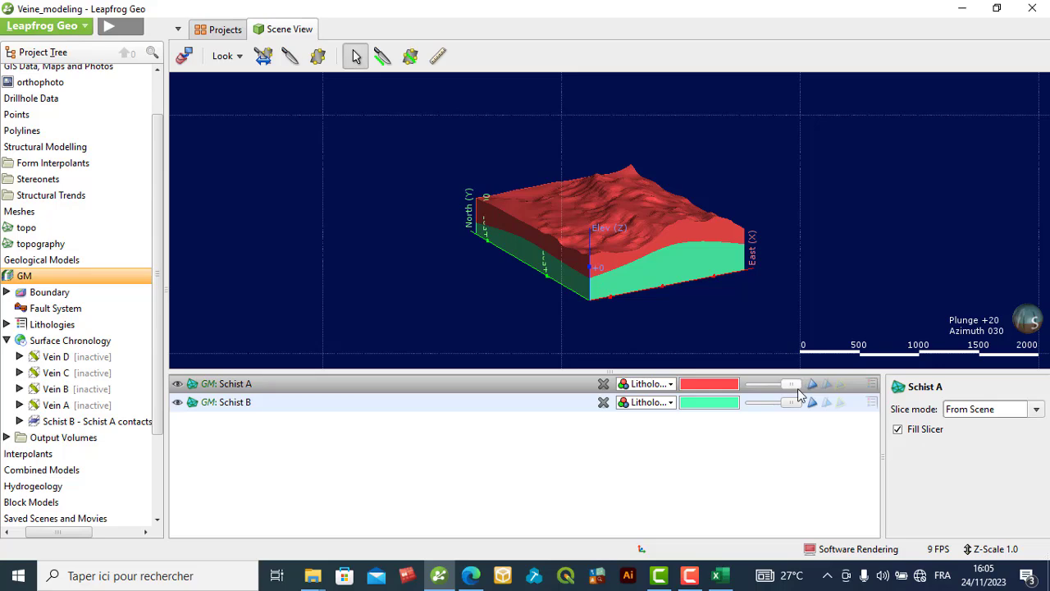
Step: Clear the scene and activate all contact surfaces, including Veins A to D, in GM's surface chronology
click(182, 59)
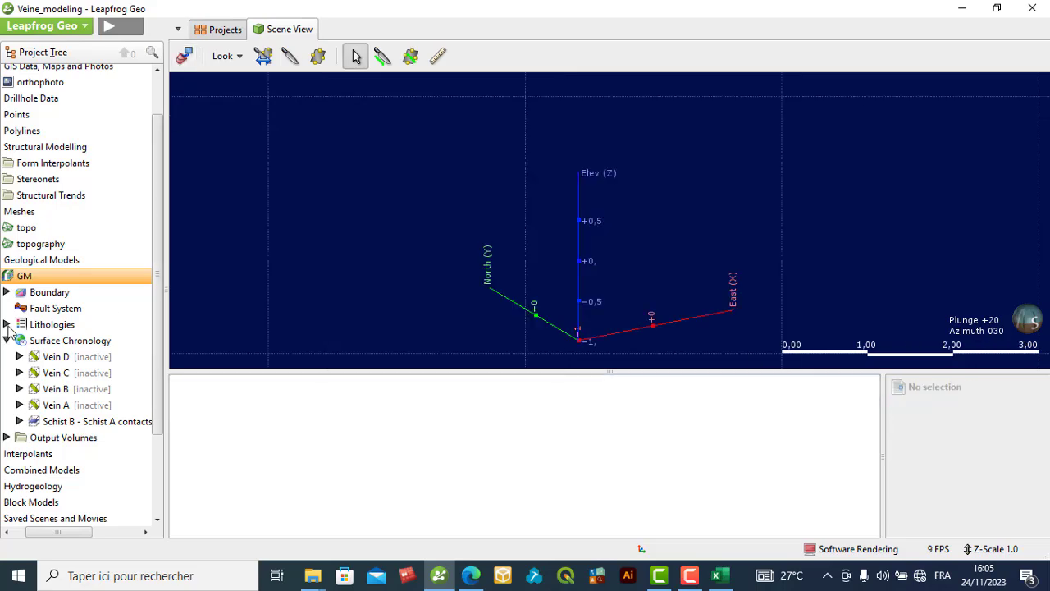
click(71, 340)
double_click(70, 341)
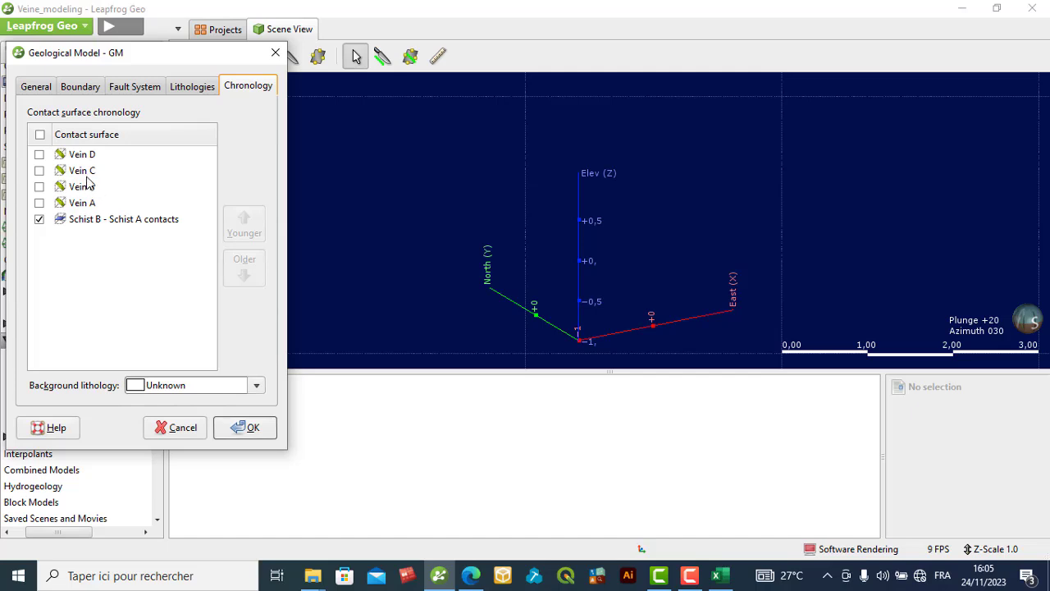
click(40, 134)
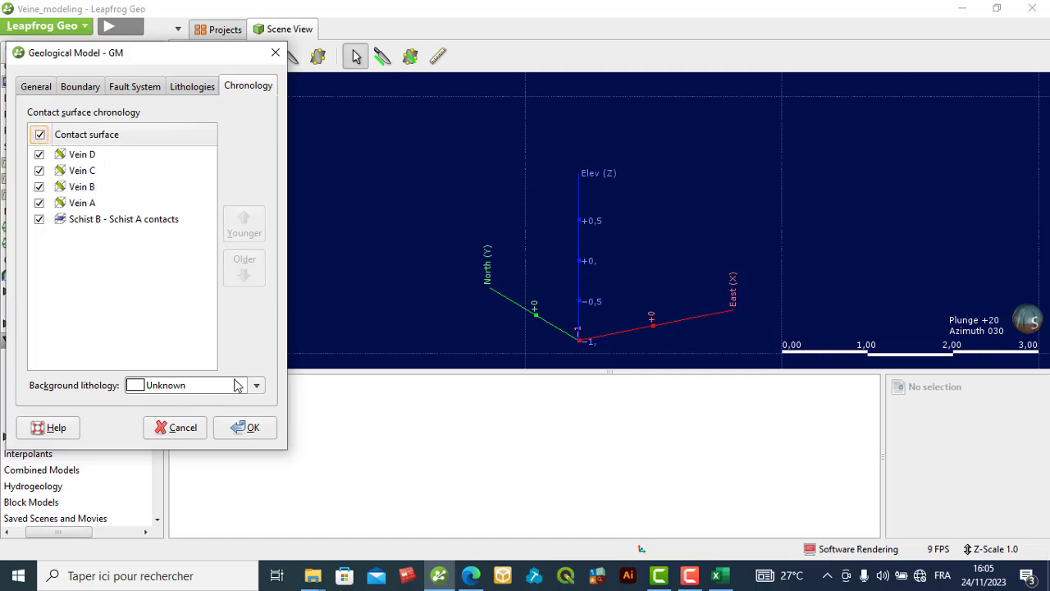
click(245, 428)
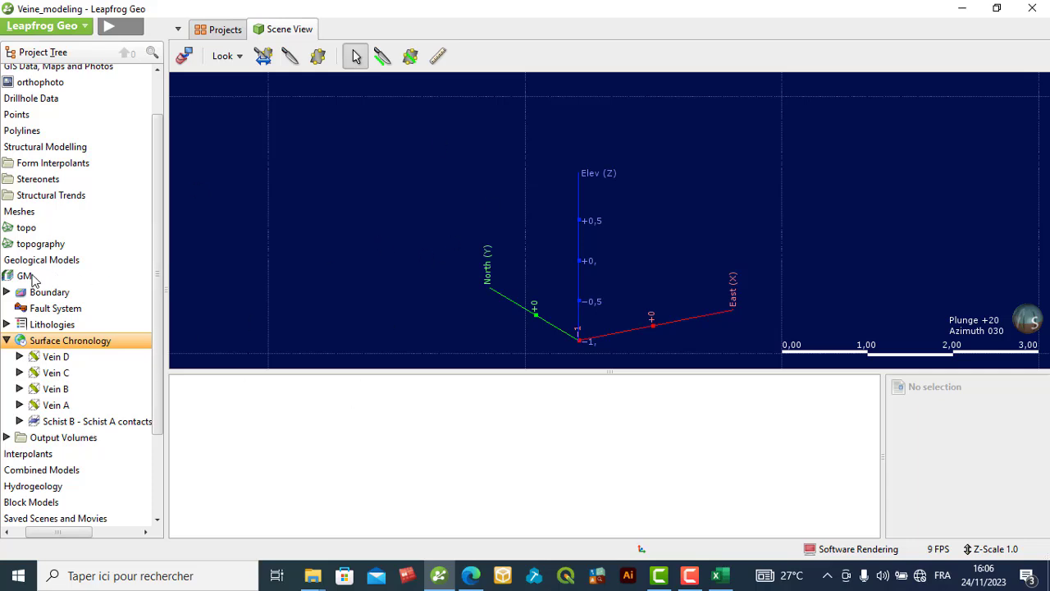
Step: Add the GM model to the scene, making Schist B mostly transparent and Schist A fully transparent to expose the veins
drag(32, 279, 319, 264)
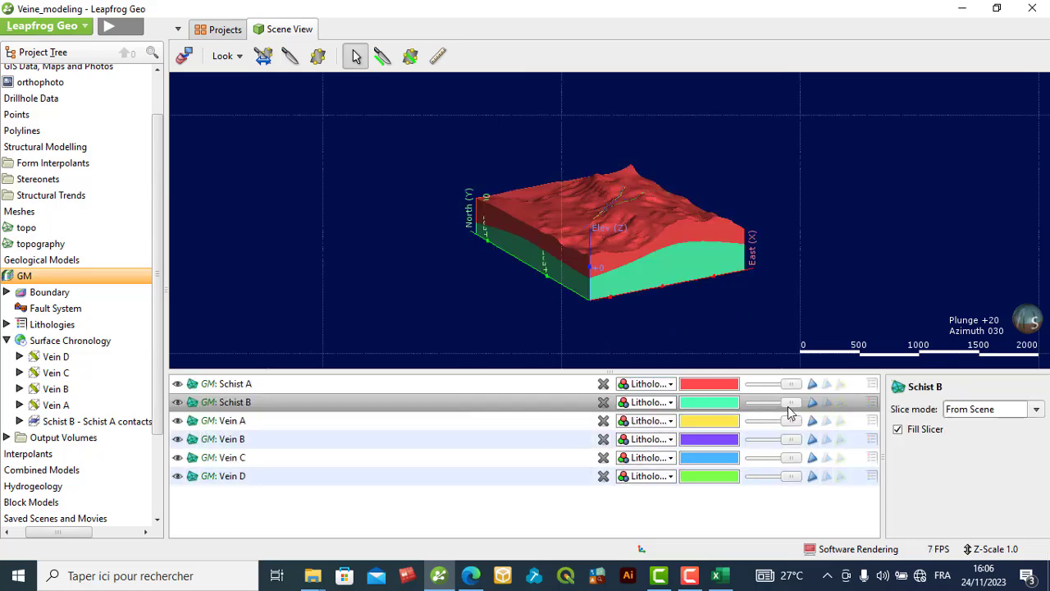
drag(791, 402, 753, 384)
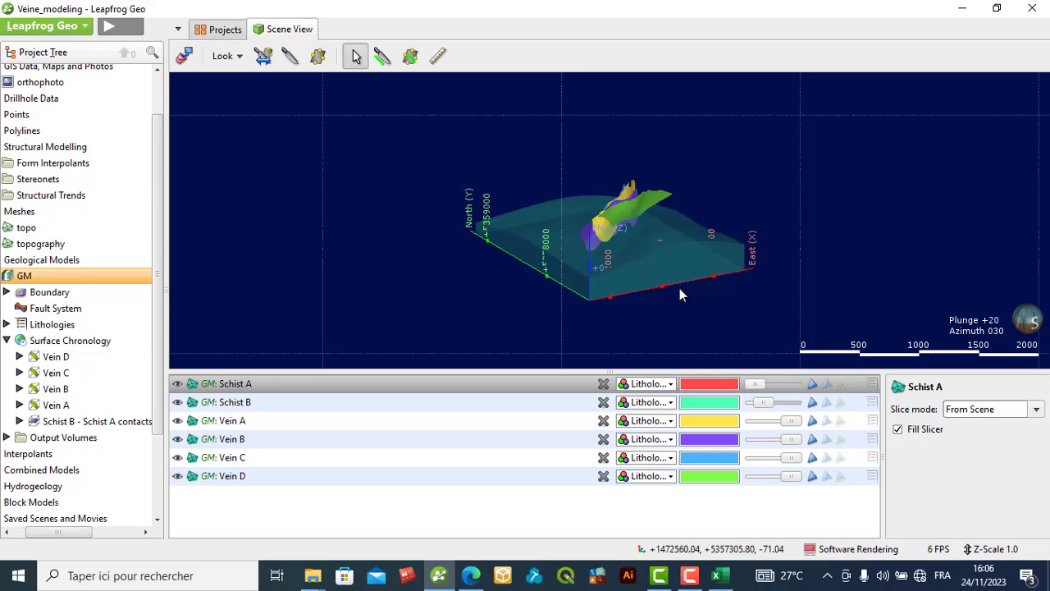
drag(680, 302, 746, 355)
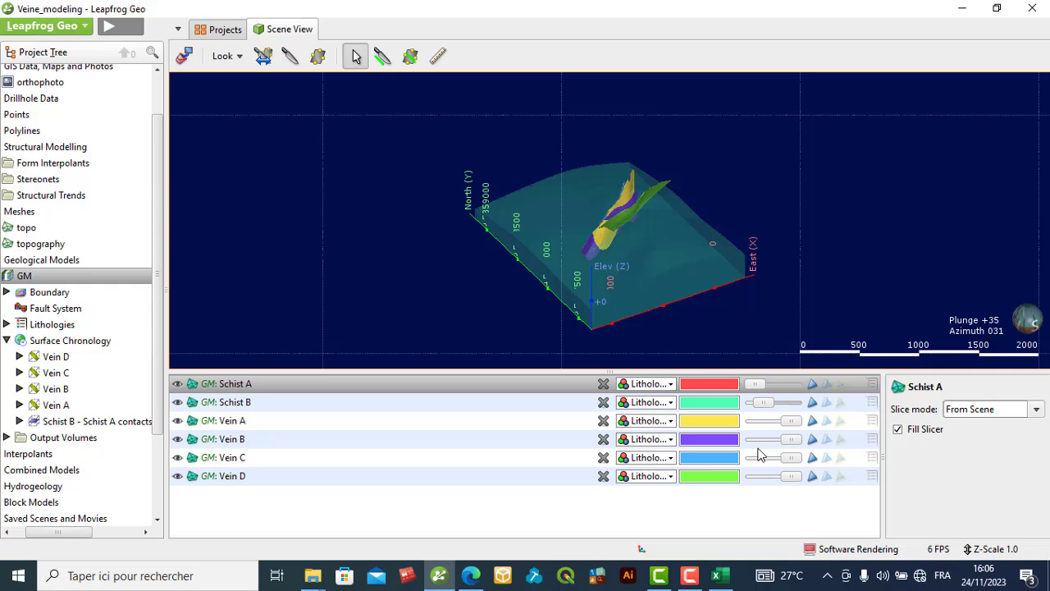
Step: Make Schist B fully transparent and examine the exposed veins from another angle
drag(766, 402, 739, 401)
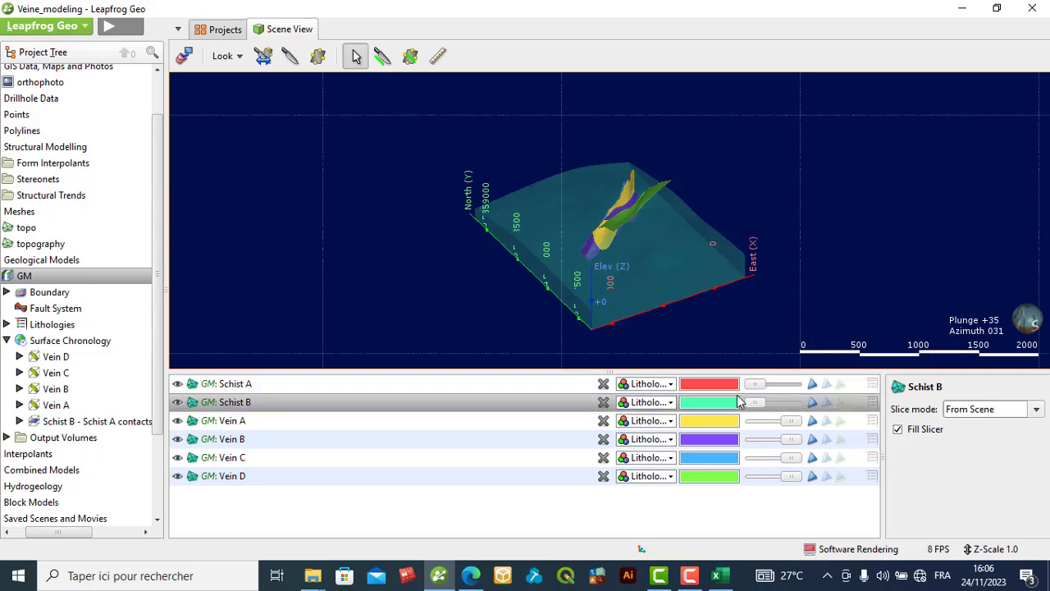
drag(636, 238, 660, 211)
drag(685, 285, 676, 310)
Step: Make the Schist B and Schist A volumes fully opaque in the scene
drag(753, 410, 791, 384)
click(773, 389)
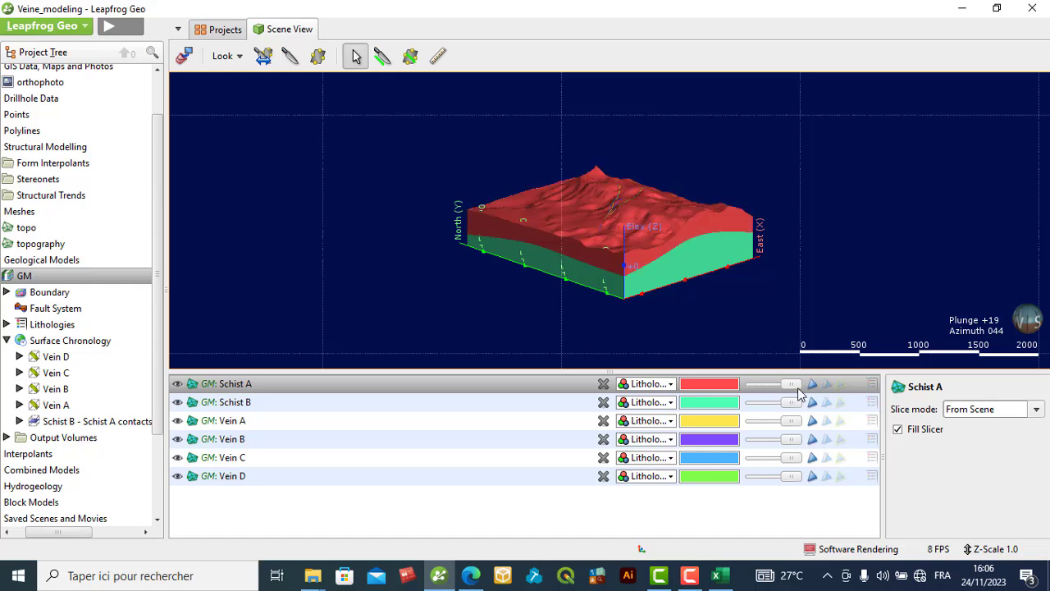
drag(747, 265, 779, 261)
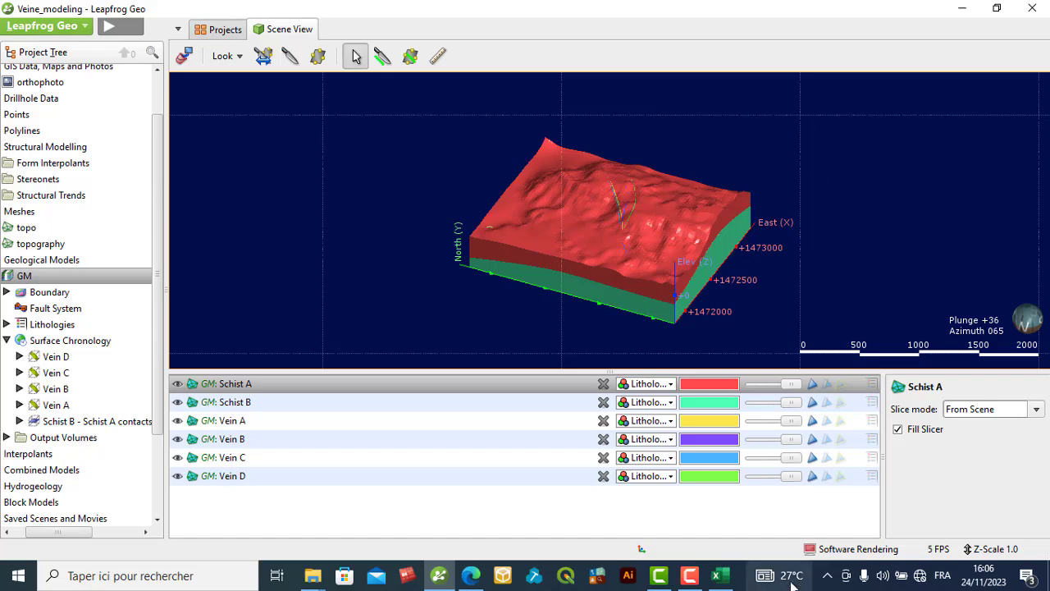
click(694, 576)
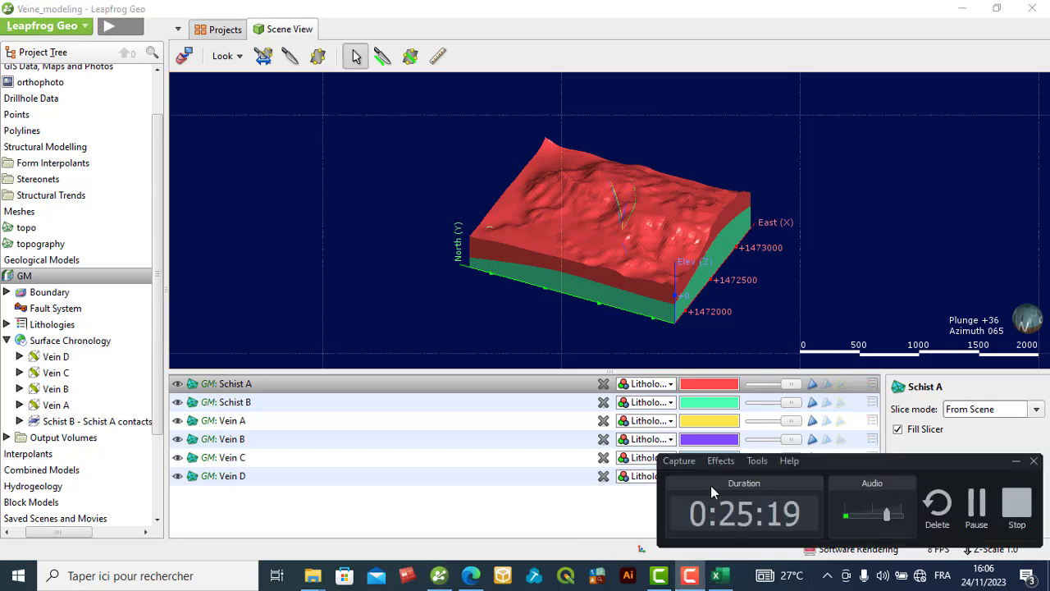
click(483, 400)
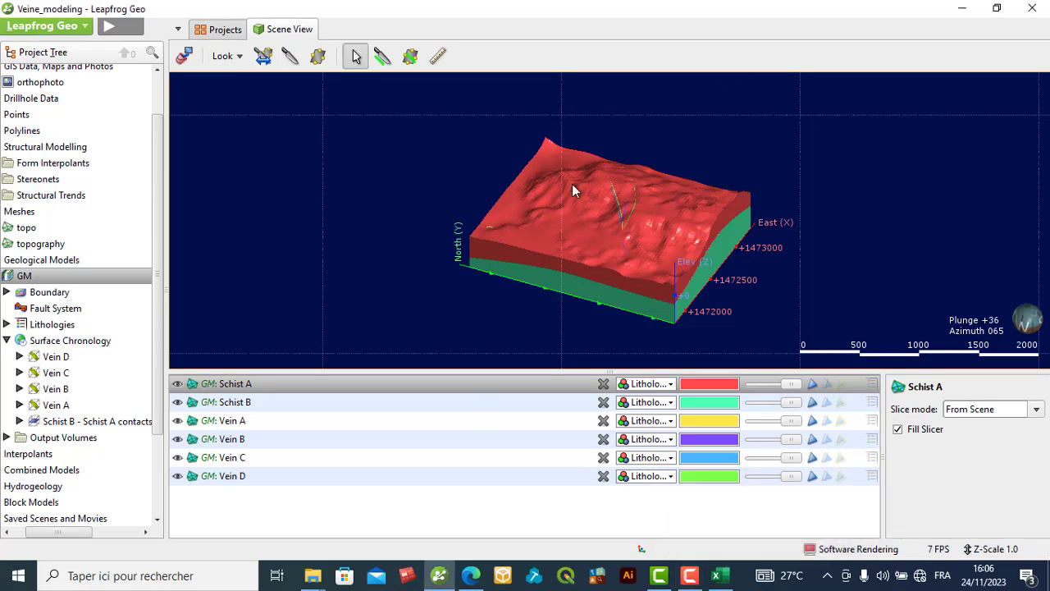
drag(786, 254, 476, 246)
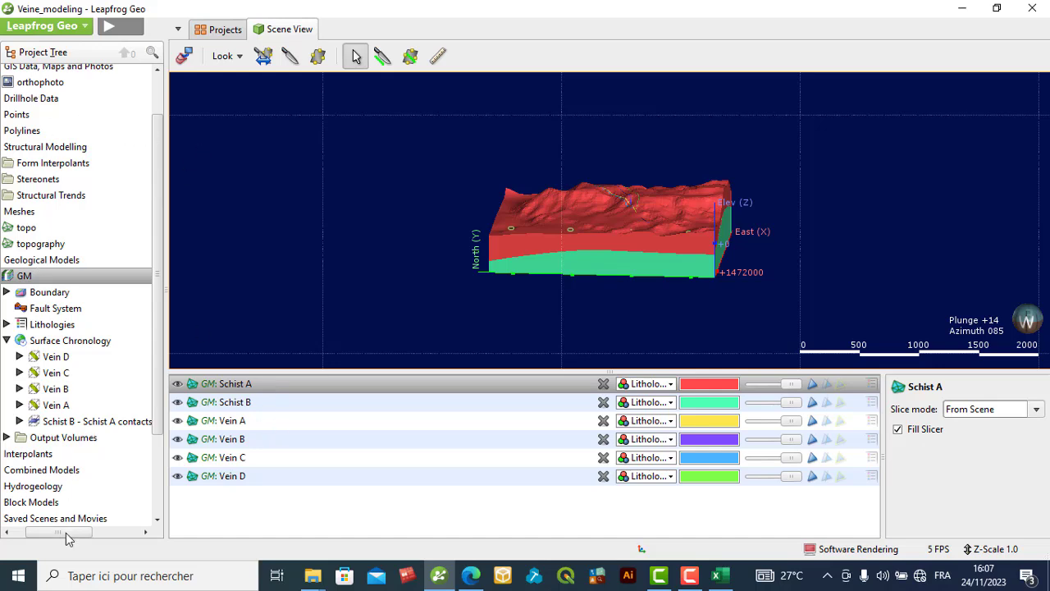
Step: Add the drillholes from the project's drillhole data to the scene with the GM model
drag(68, 532, 4, 400)
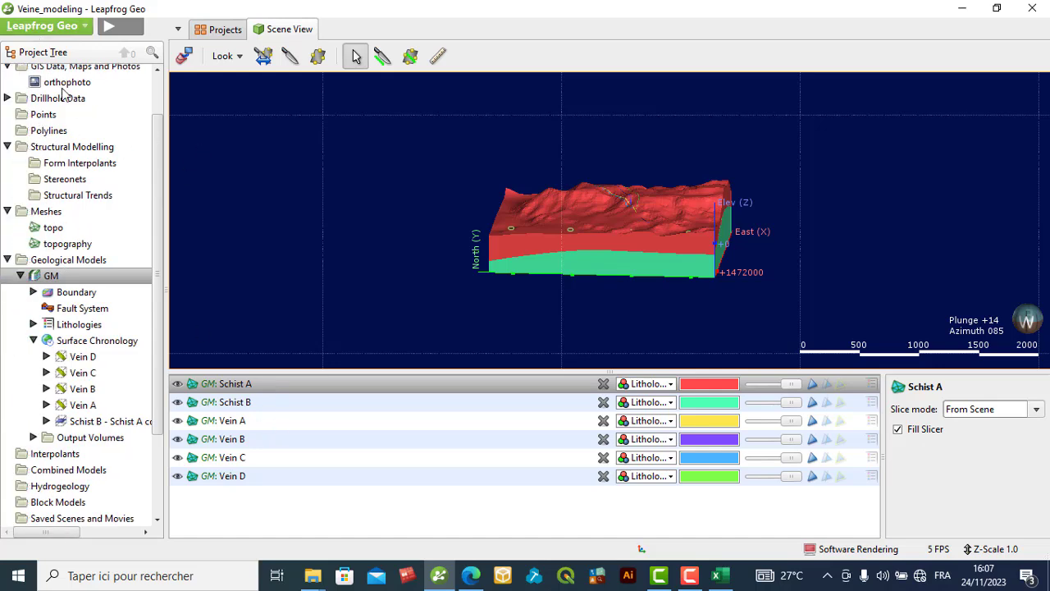
scroll(63, 92, up, 2)
click(7, 153)
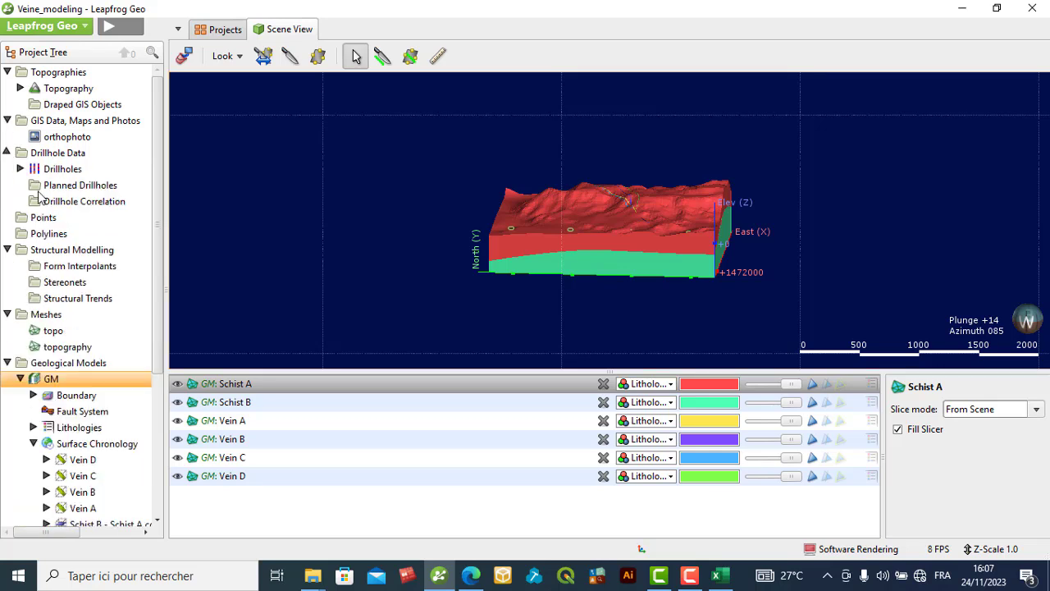
click(58, 170)
drag(57, 170, 277, 170)
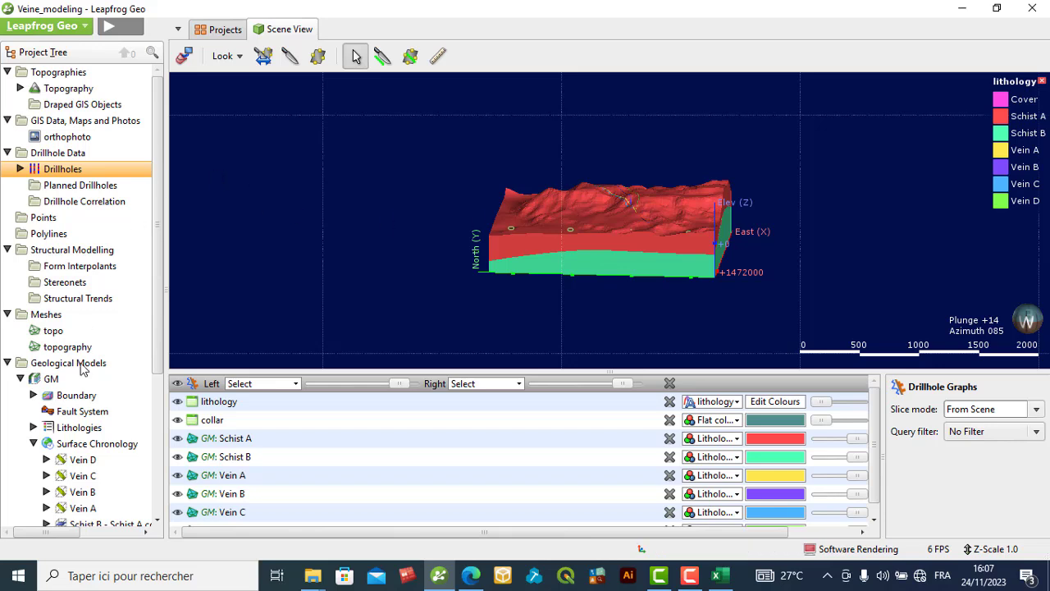
Step: Create an erosion surface in GM from the contacts below Cover, named Cover contacts, and activate it in the surface chronology
right_click(92, 444)
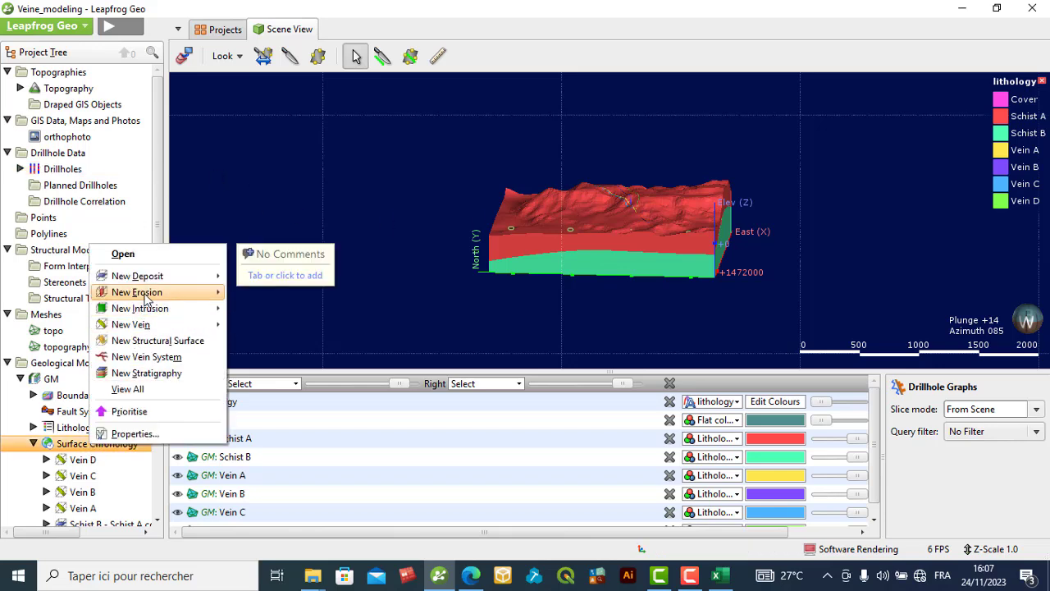
mouse_move(164, 294)
click(299, 294)
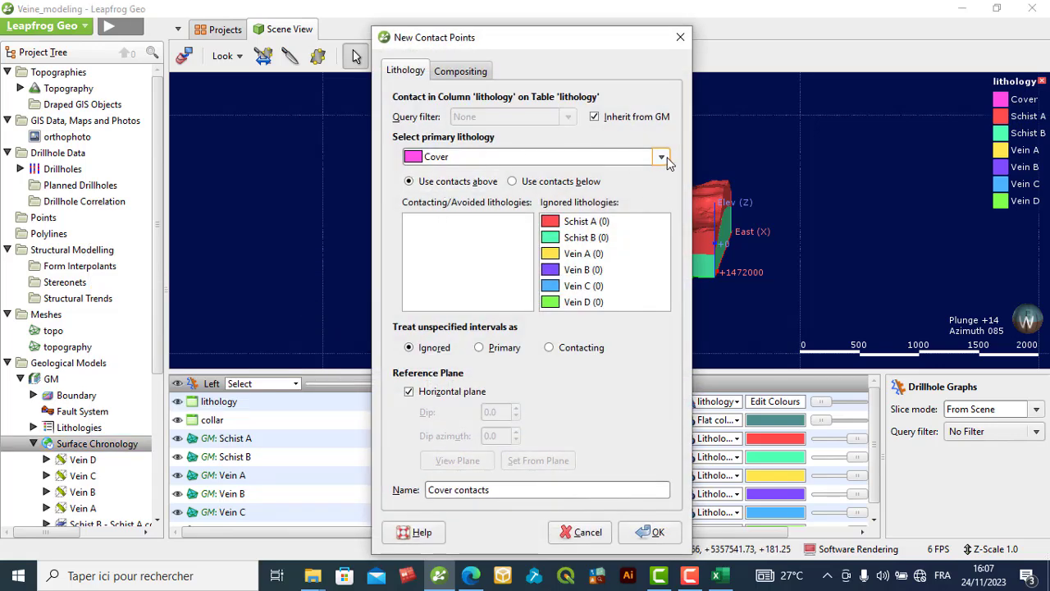
click(513, 181)
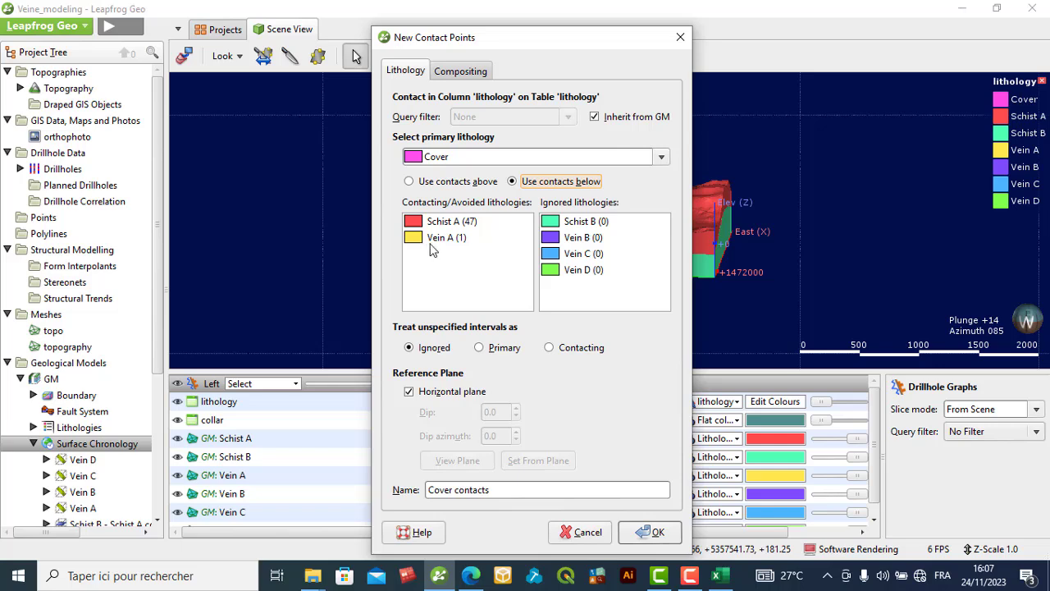
click(664, 533)
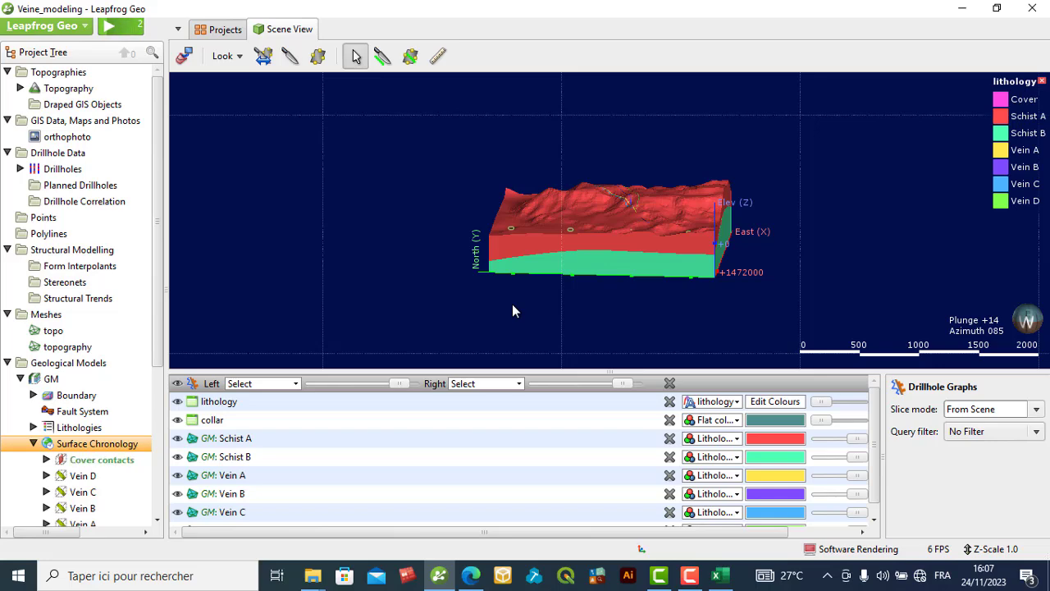
double_click(102, 447)
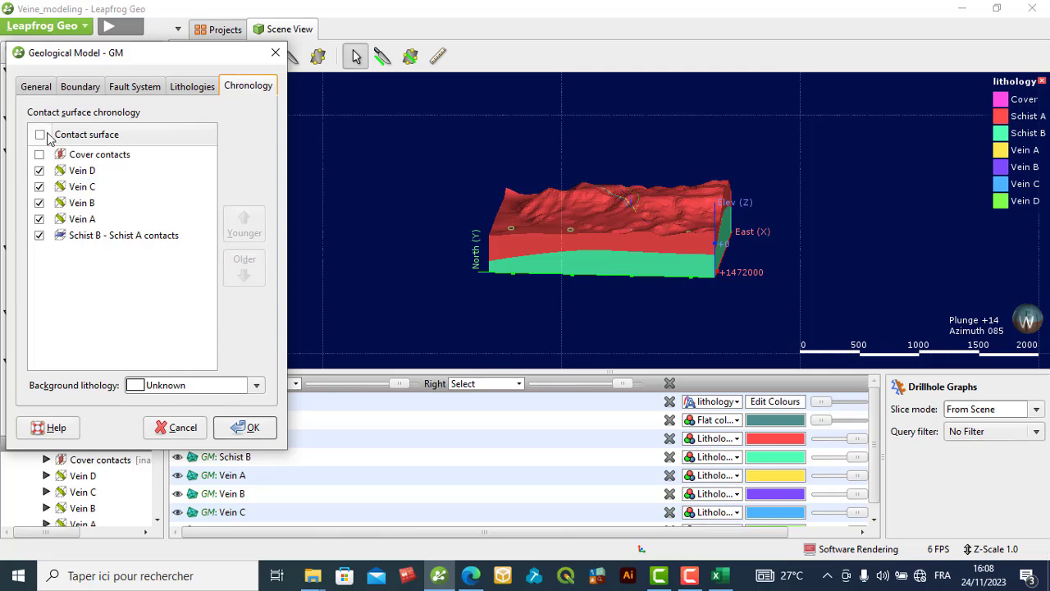
click(244, 428)
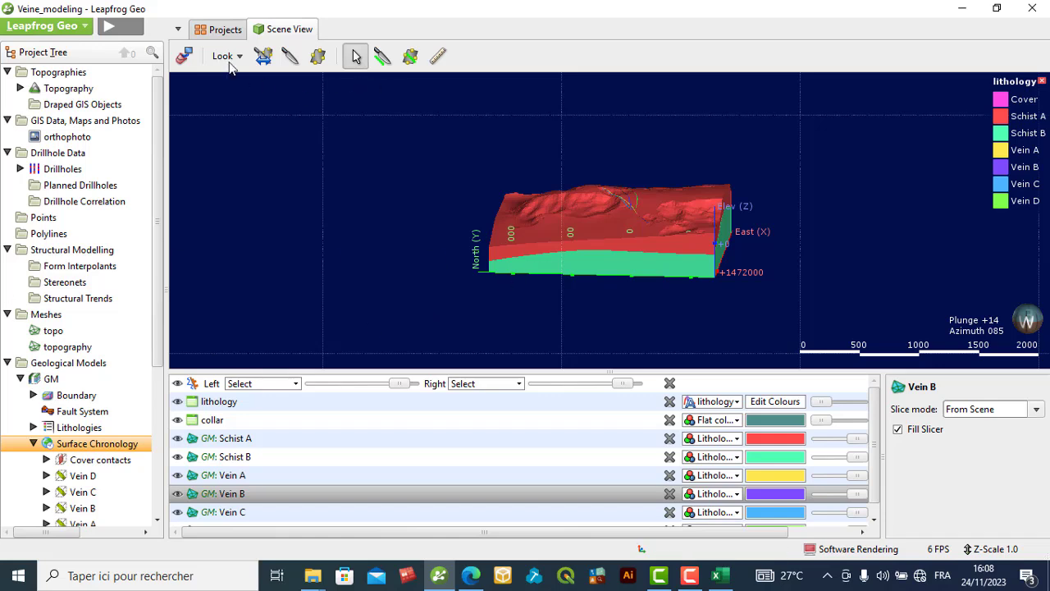
Step: Clear the scene, add the updated GM model, and inspect its Cover and schist volumes from several sides
click(184, 55)
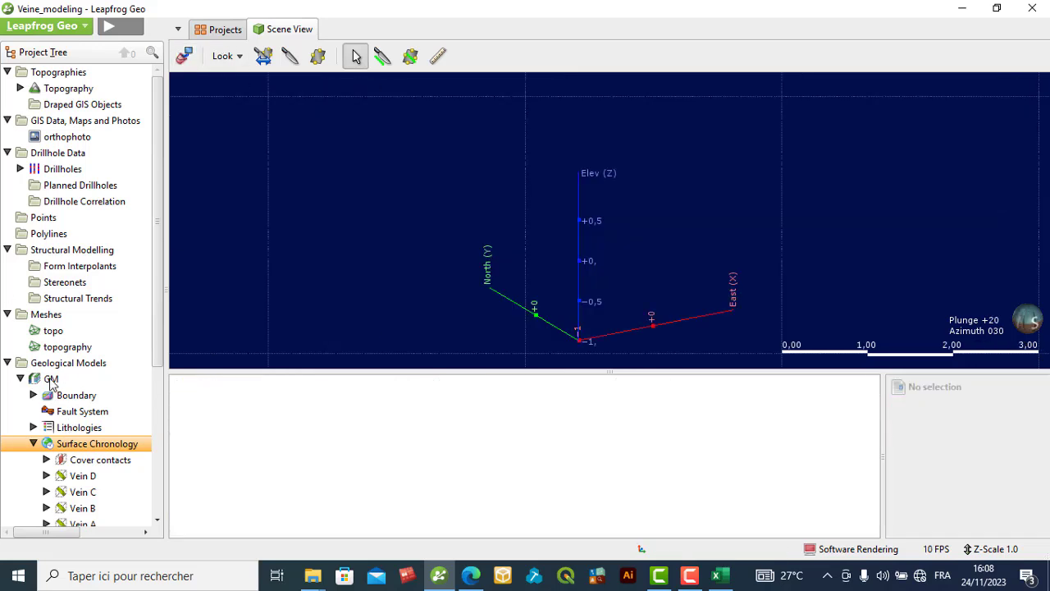
drag(51, 381, 387, 297)
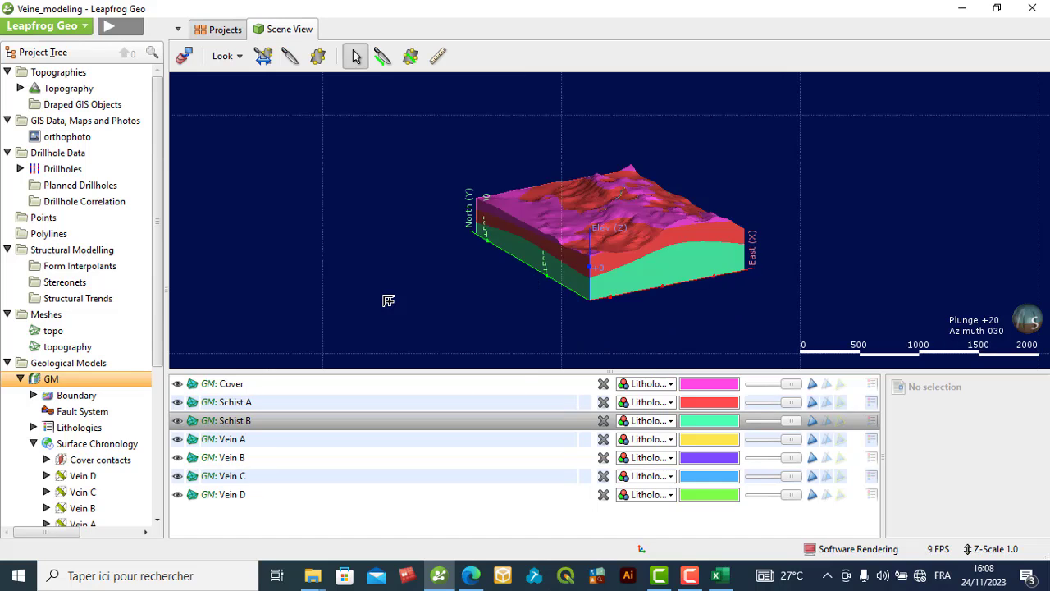
drag(510, 331, 490, 307)
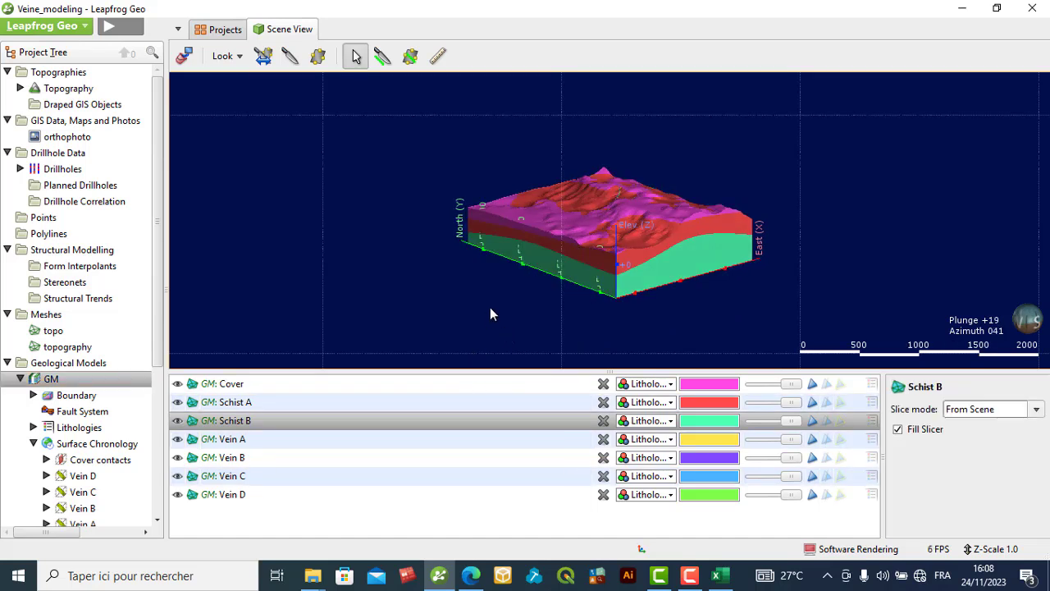
drag(588, 285, 513, 204)
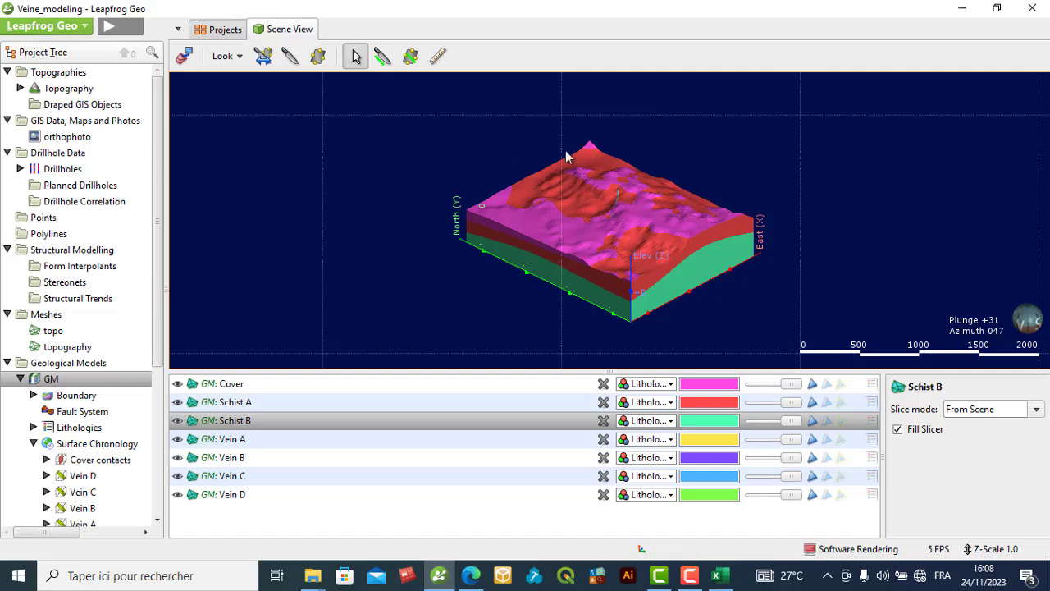
drag(639, 312, 513, 298)
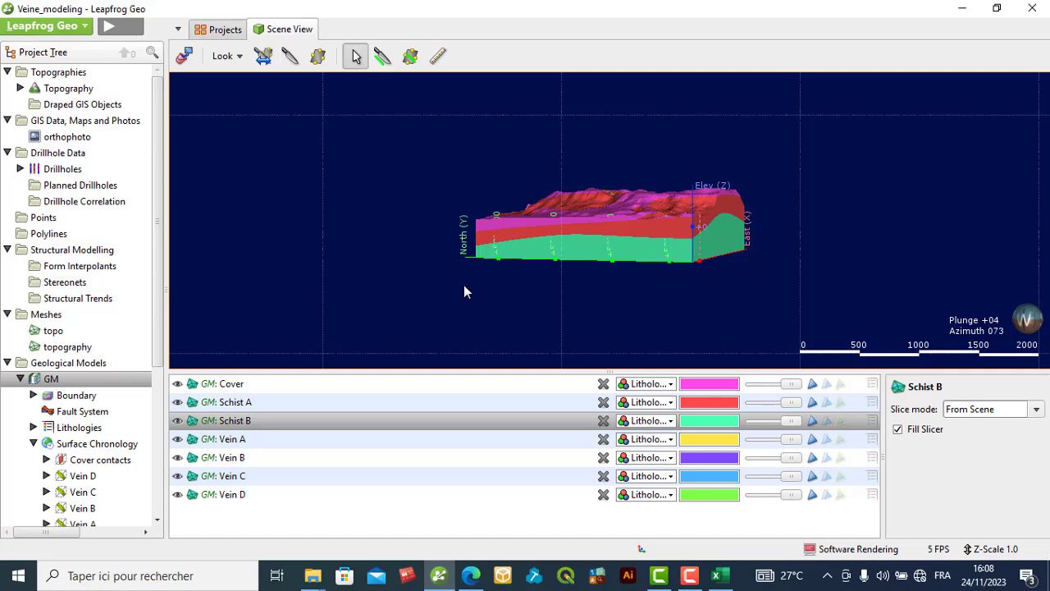
drag(464, 287, 768, 260)
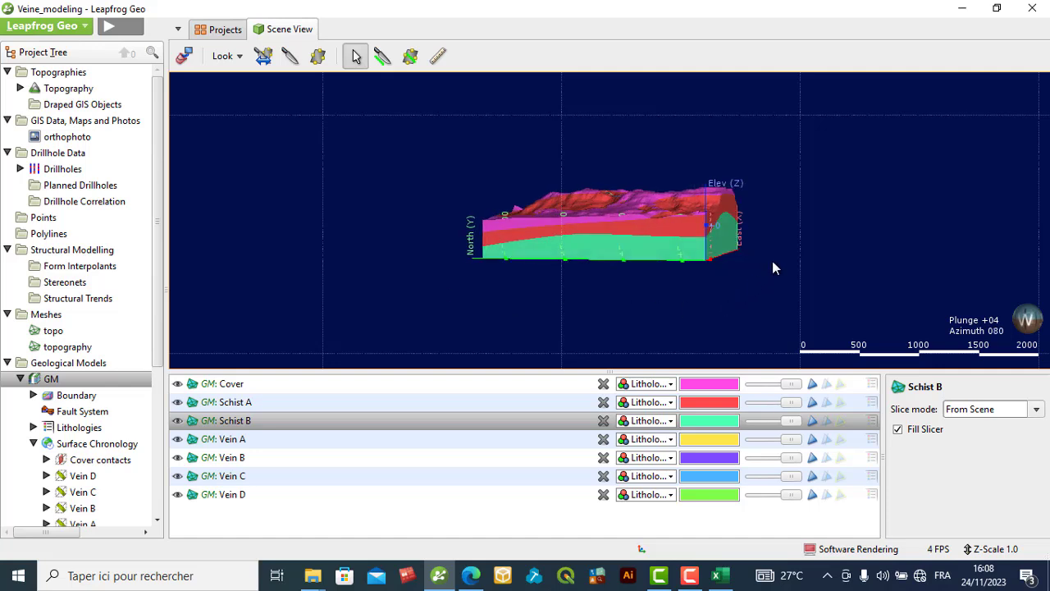